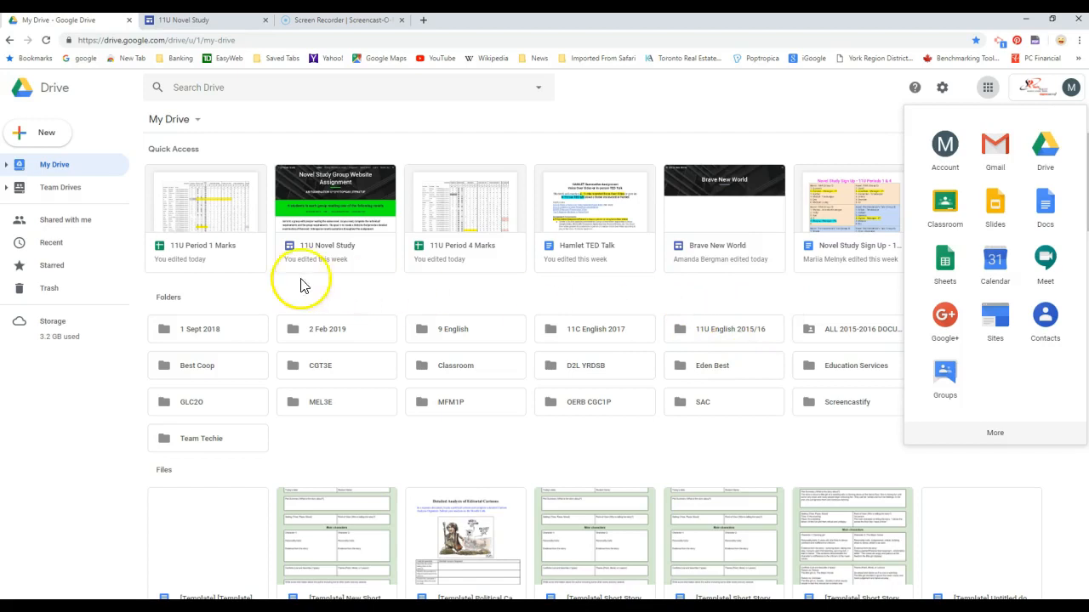
# - Open the 11U Novel Study site for editing from the Quick Access files
pyautogui.click(344, 223)
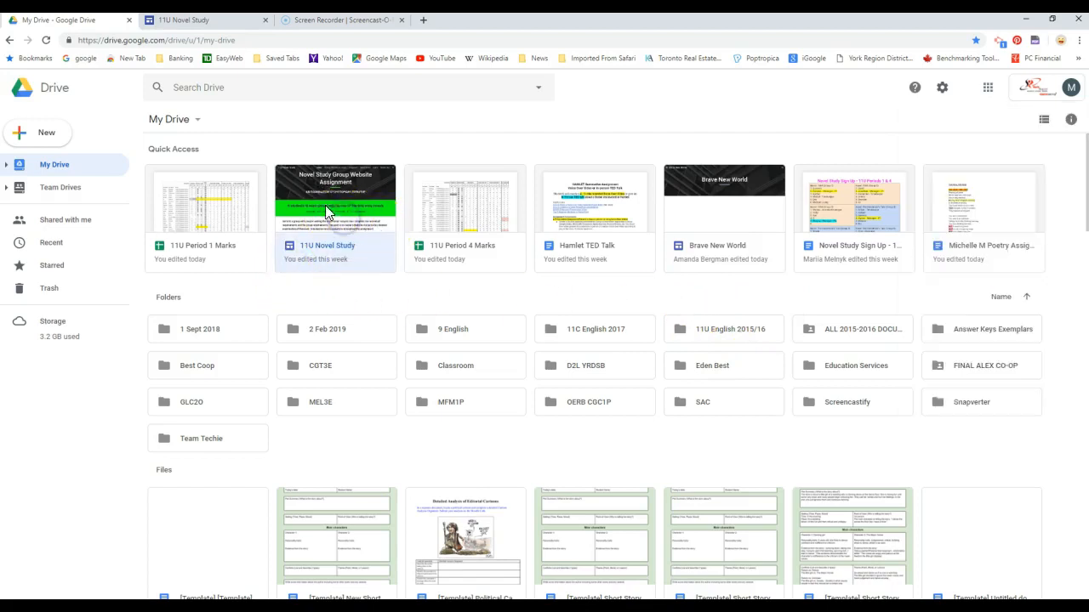
pyautogui.doubleClick(340, 212)
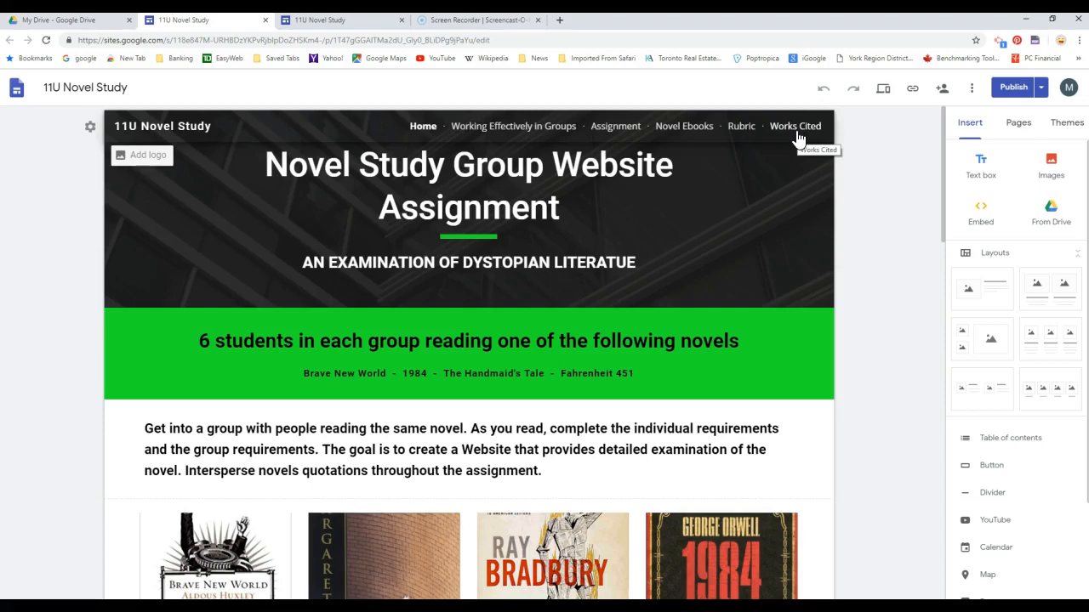
# - Review the site's page links in the Home page header, from Home through Works Cited
pyautogui.click(736, 139)
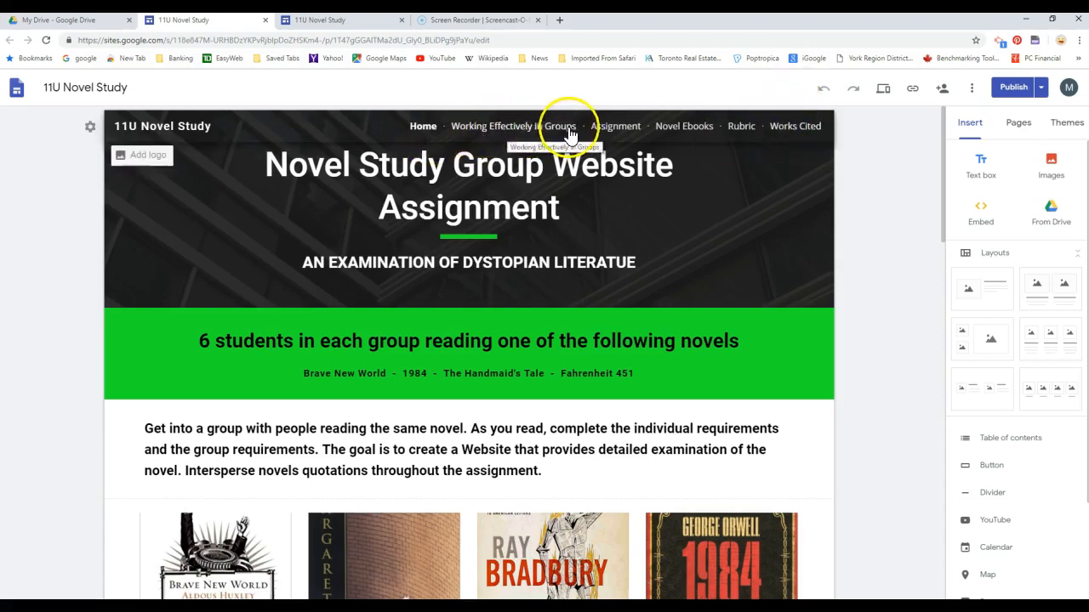
pyautogui.click(753, 159)
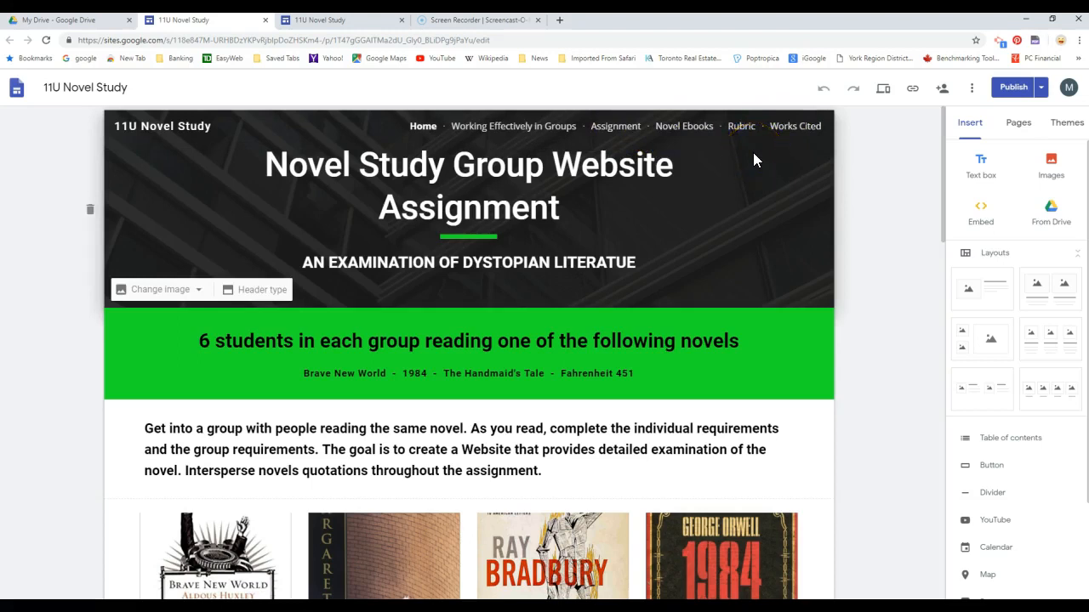
pyautogui.click(540, 137)
pyautogui.click(697, 158)
pyautogui.click(540, 139)
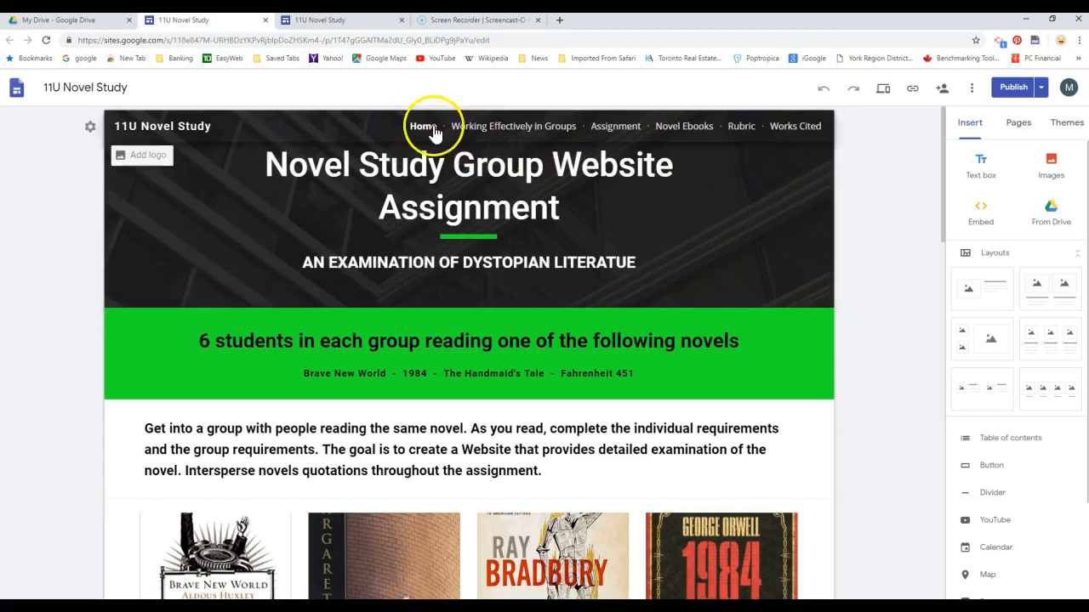
pyautogui.click(510, 162)
# - Look through the Home page's novel list, group instructions, book covers, sample organizers, meetup dates and semester calendar
pyautogui.scroll(-2, 664, 226)
pyautogui.click(245, 234)
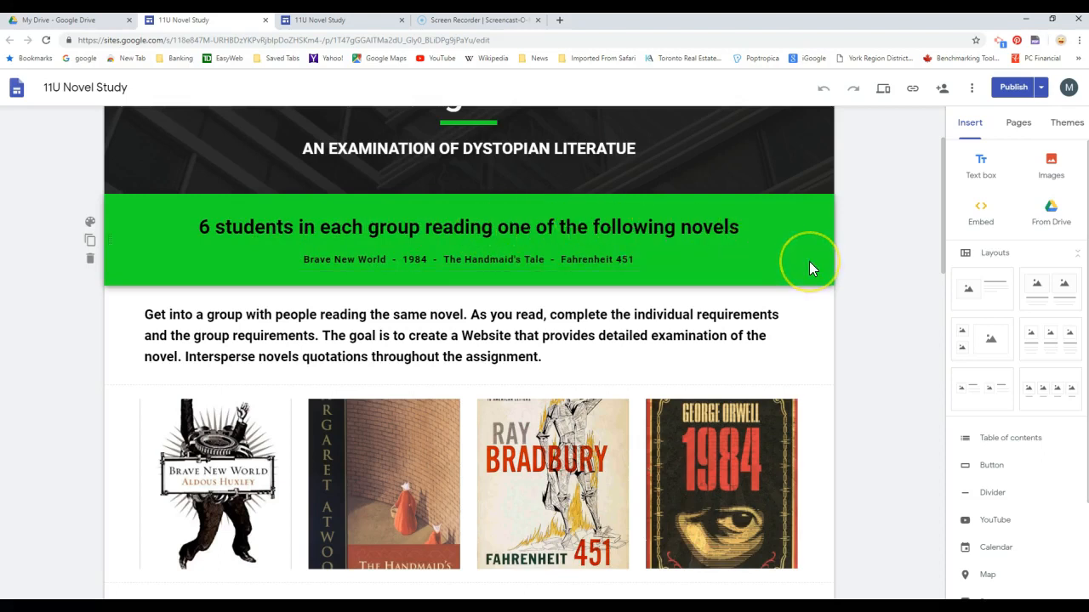
pyautogui.scroll(-3, 809, 261)
pyautogui.click(364, 167)
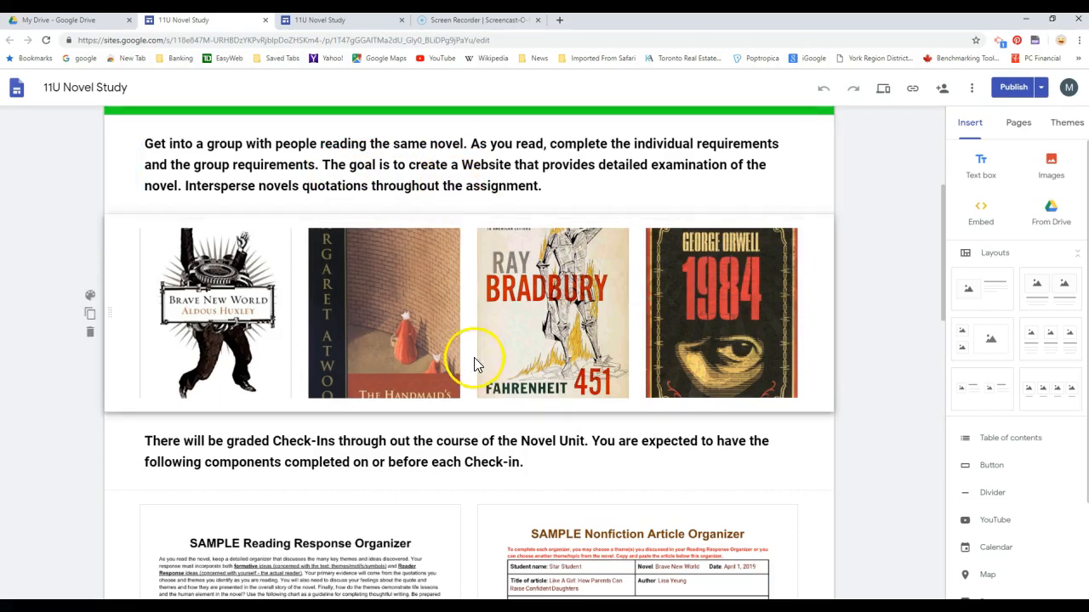
pyautogui.scroll(-1, 476, 364)
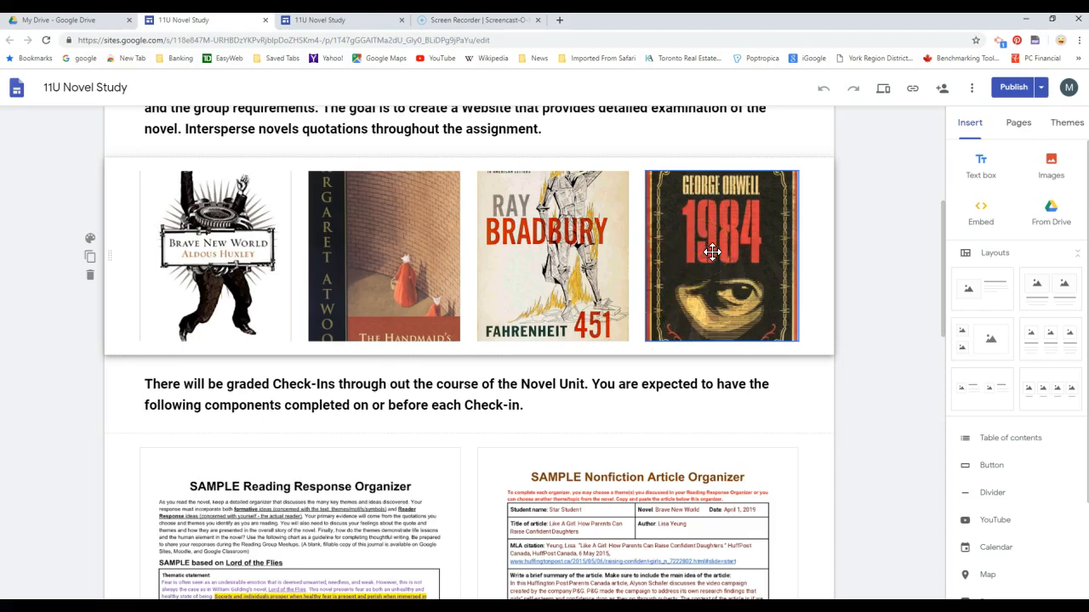
pyautogui.scroll(-3, 712, 252)
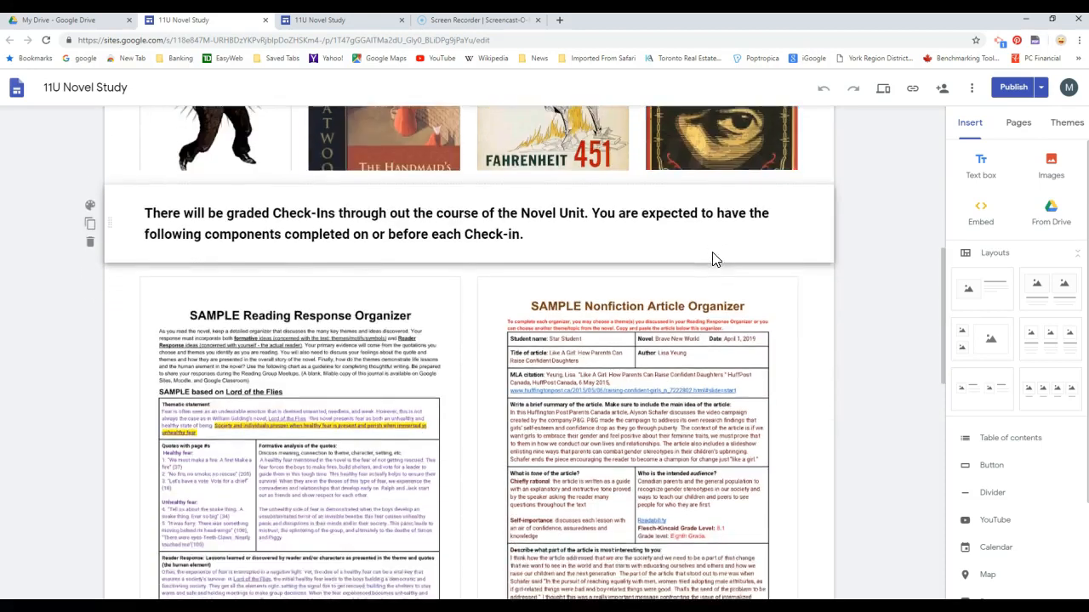
pyautogui.click(279, 175)
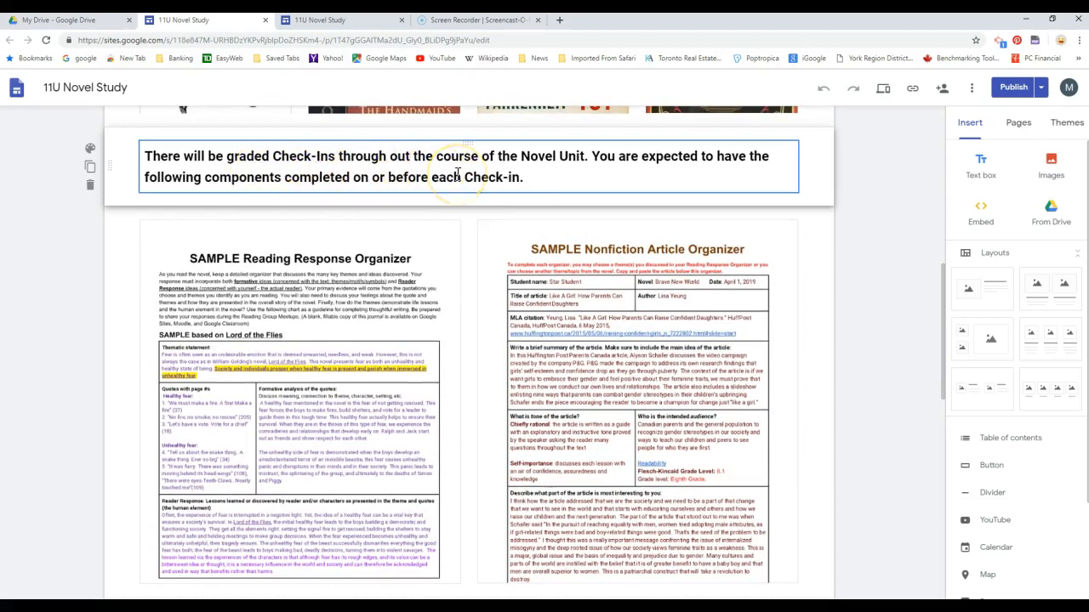
pyautogui.scroll(-2, 457, 173)
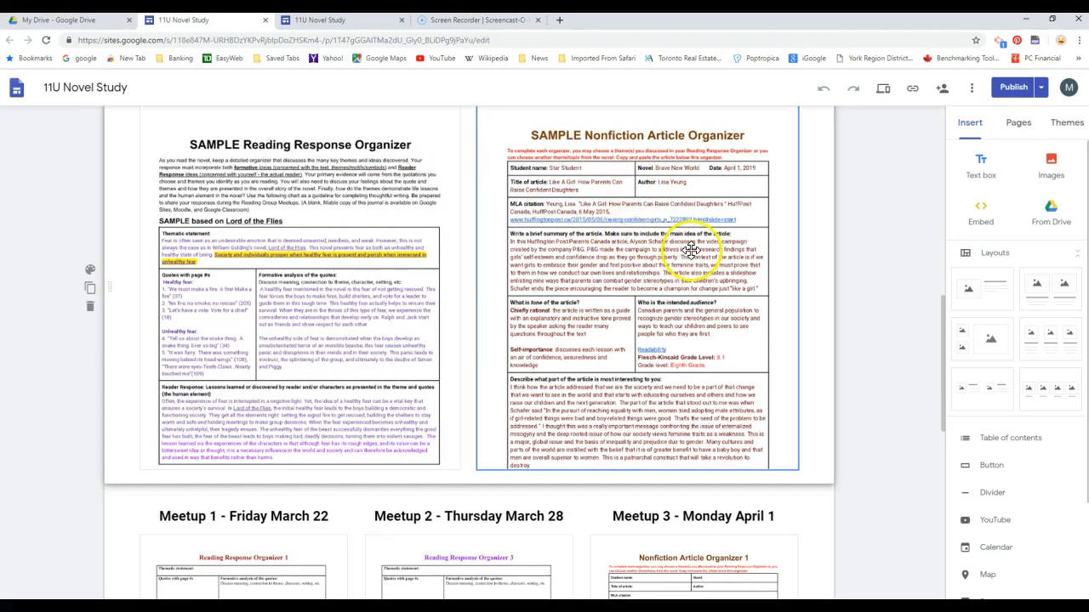
pyautogui.scroll(-6, 348, 238)
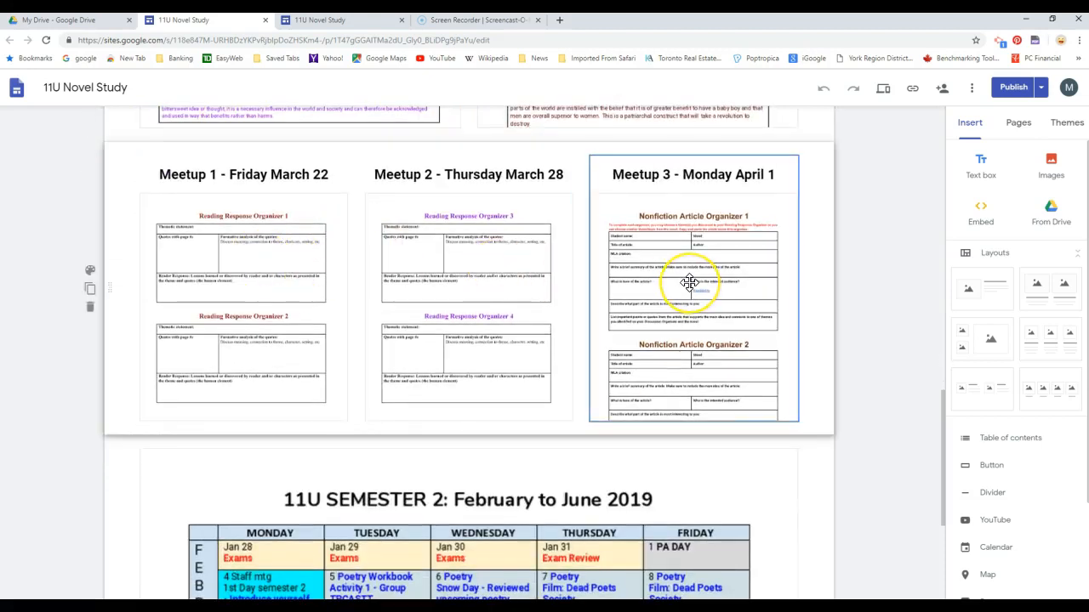
pyautogui.scroll(-3, 689, 283)
pyautogui.scroll(15, 689, 282)
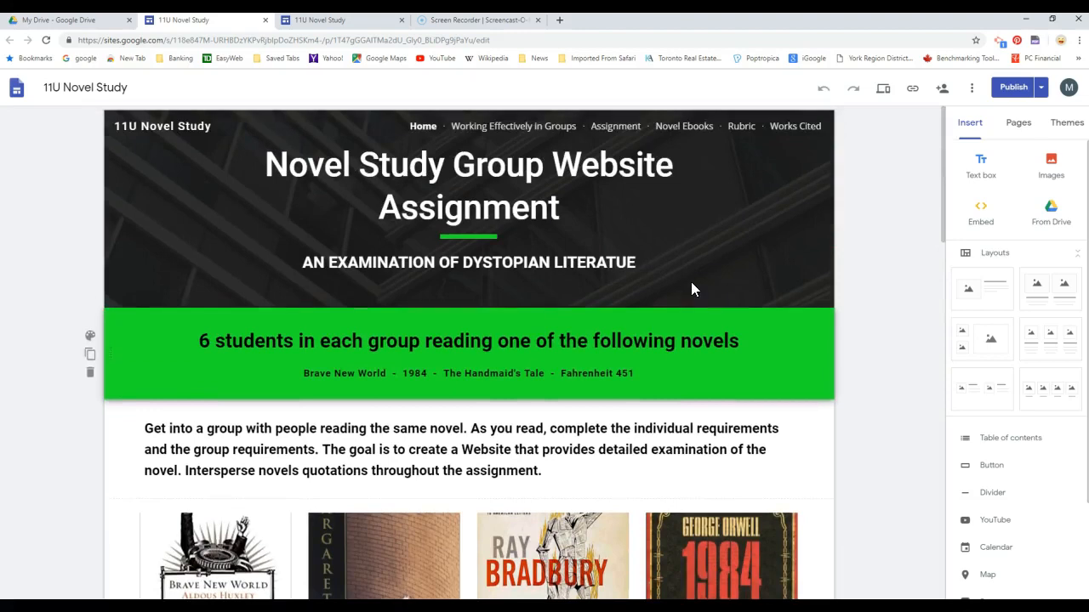
pyautogui.click(568, 323)
pyautogui.scroll(-7, 569, 323)
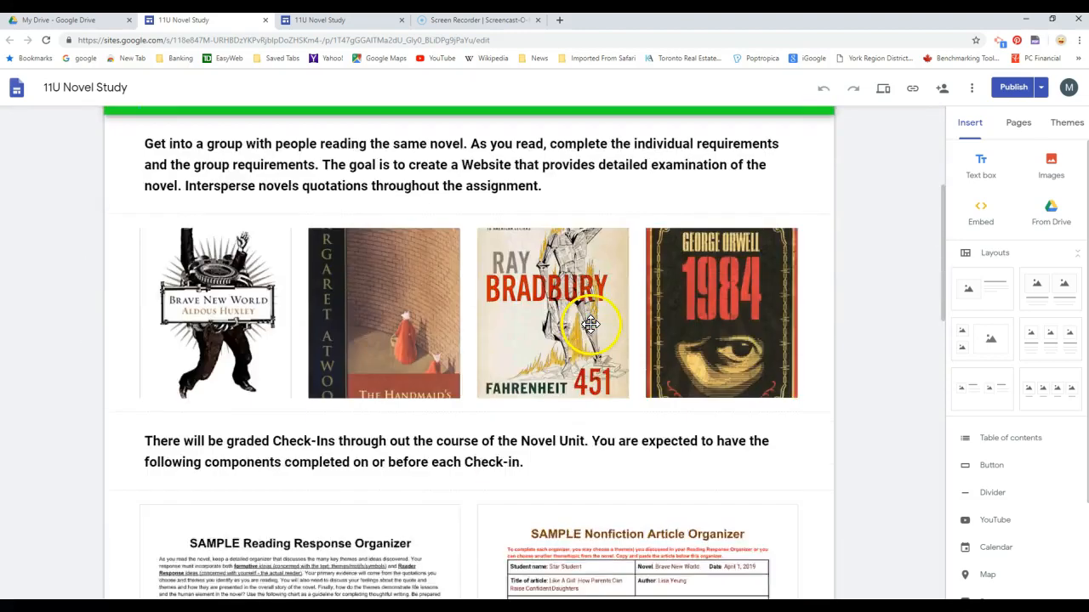
pyautogui.scroll(5, 583, 317)
pyautogui.scroll(3, 578, 313)
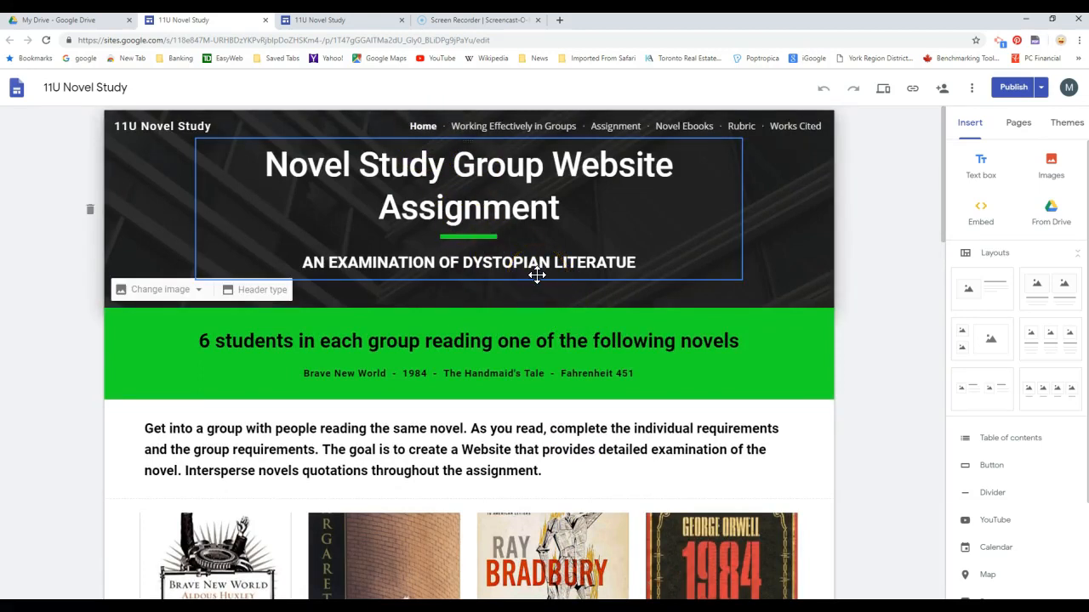
pyautogui.scroll(-10, 537, 275)
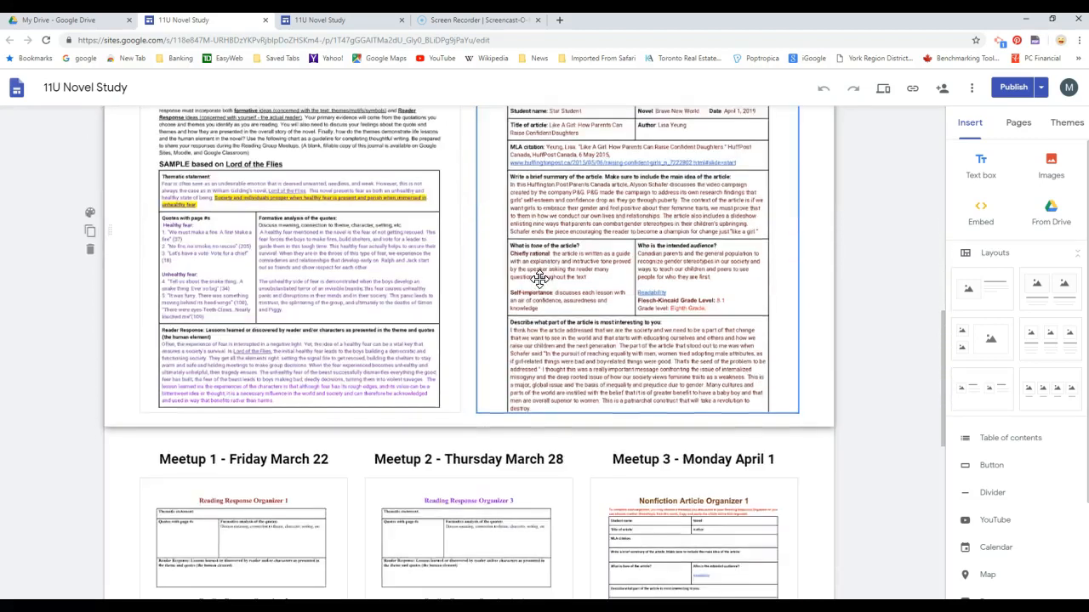
pyautogui.scroll(-5, 539, 279)
pyautogui.scroll(1, 686, 301)
pyautogui.scroll(-1, 655, 247)
pyautogui.scroll(10, 649, 281)
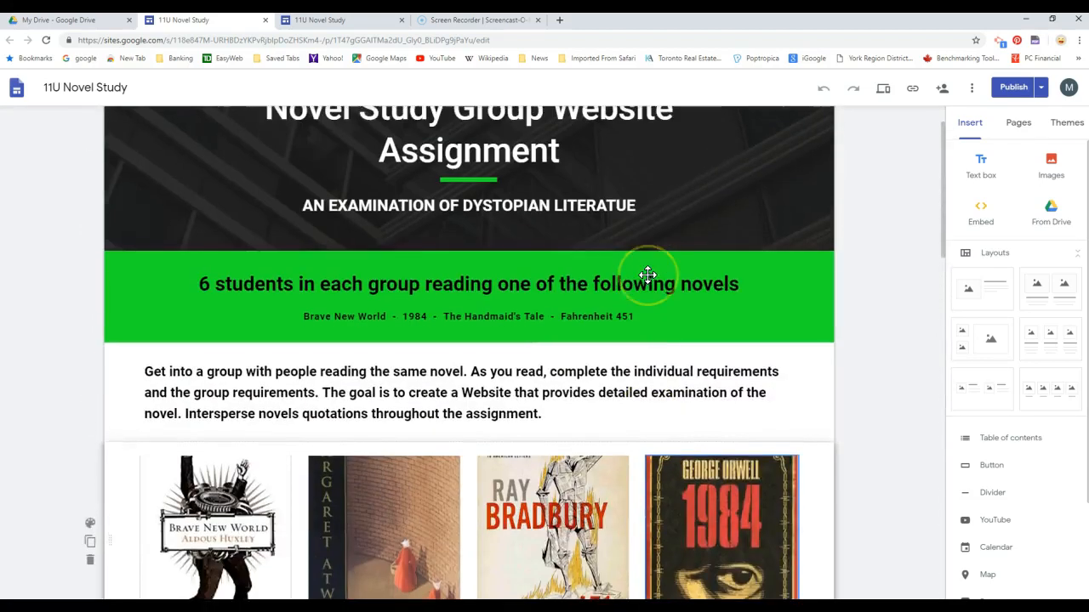
pyautogui.scroll(1, 648, 275)
# - Open the Working Effectively in Groups page and examine its embedded videos and group work document
pyautogui.click(515, 128)
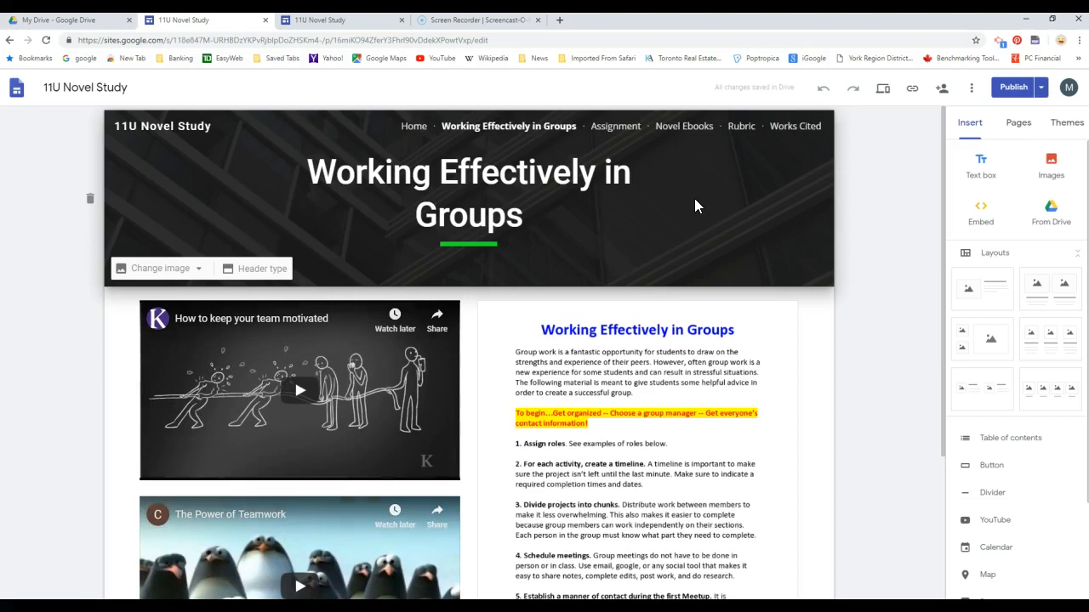
pyautogui.scroll(-1, 871, 296)
pyautogui.scroll(1, 871, 296)
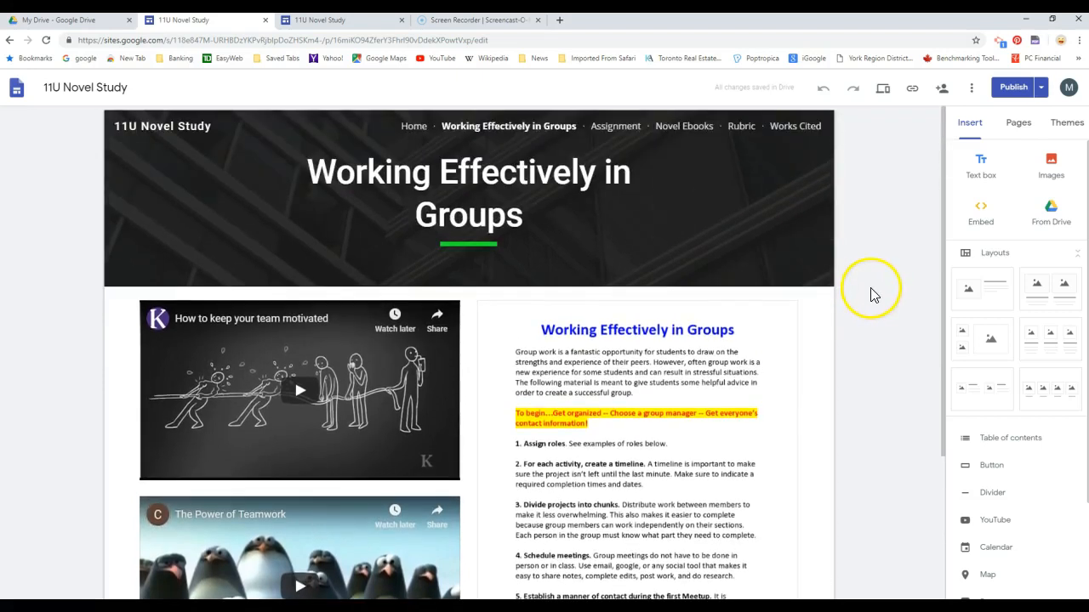
pyautogui.scroll(-2, 871, 293)
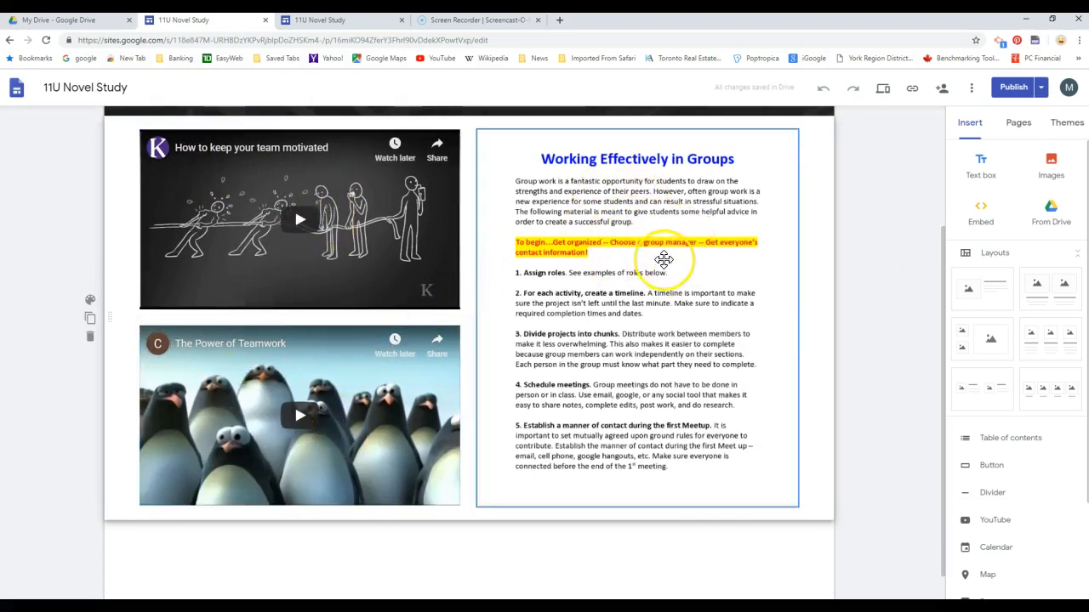
pyautogui.scroll(2, 664, 259)
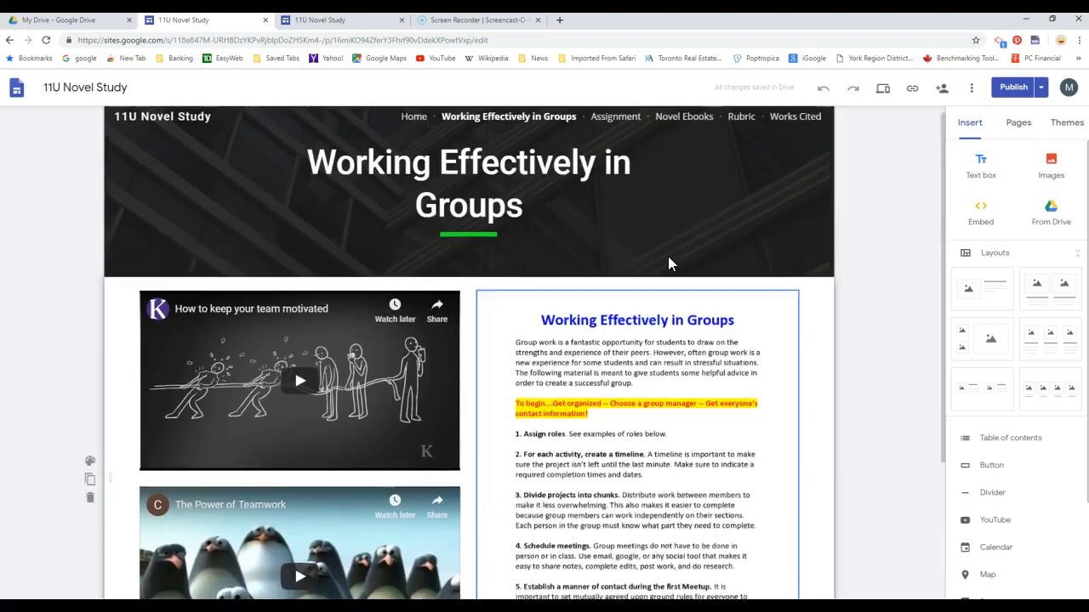
# - Open the Assignment page and try Emphasis 2 on its introductory section before applying the Emphasis 1 background style
pyautogui.click(611, 127)
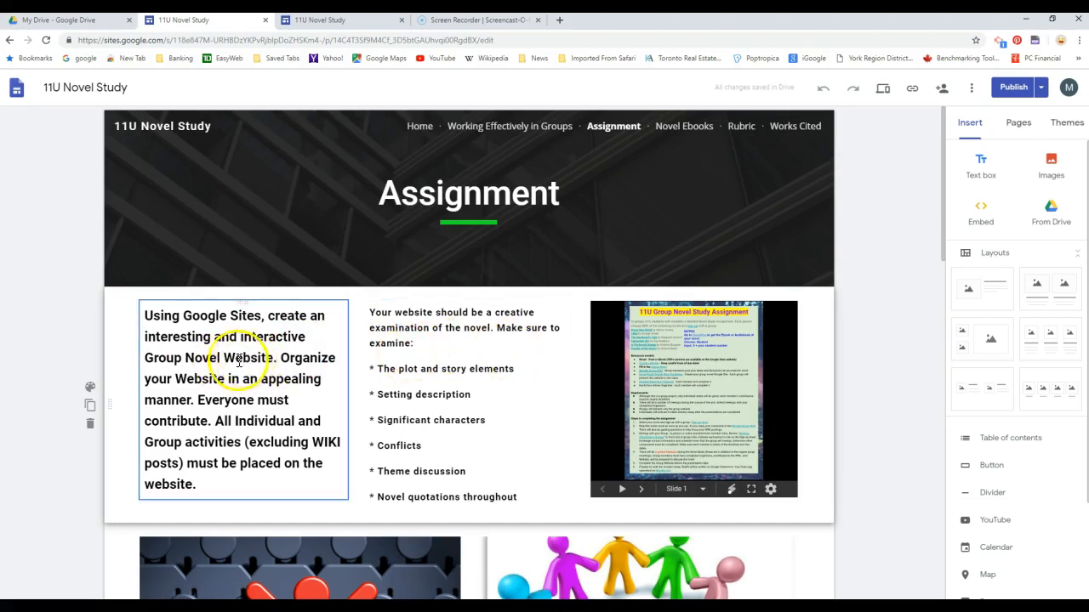
pyautogui.click(173, 347)
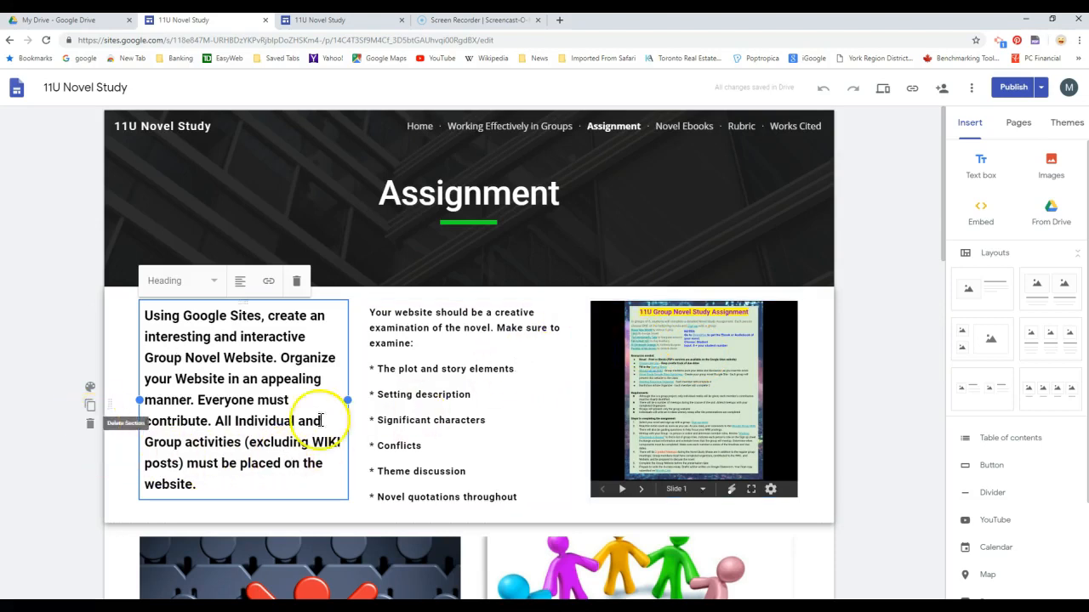
pyautogui.click(885, 455)
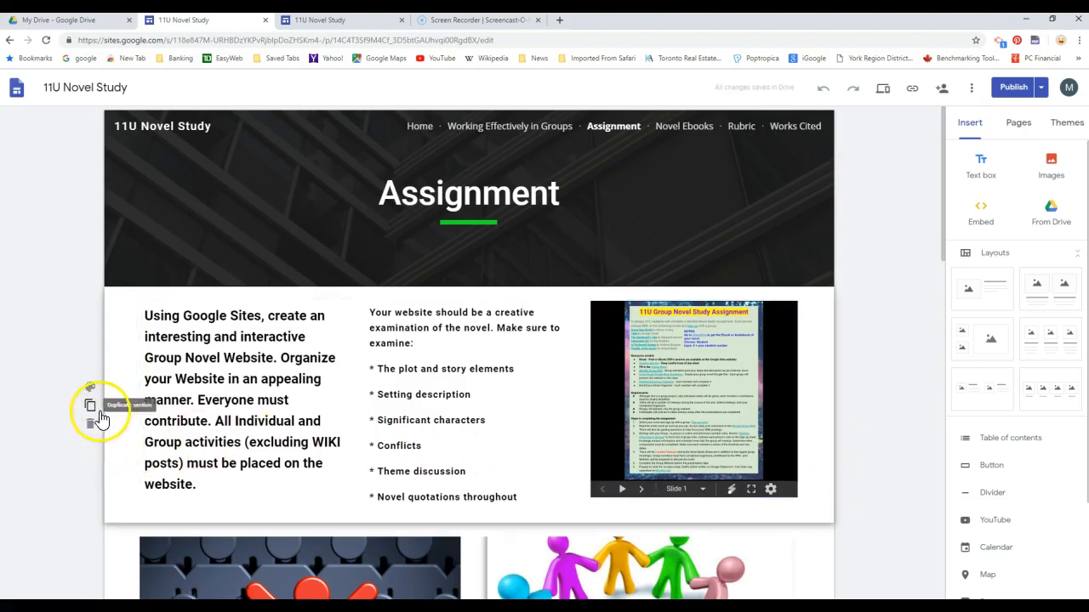
pyautogui.moveTo(108, 403)
pyautogui.mouseDown()
pyautogui.moveTo(107, 320)
pyautogui.moveTo(108, 412)
pyautogui.mouseUp()
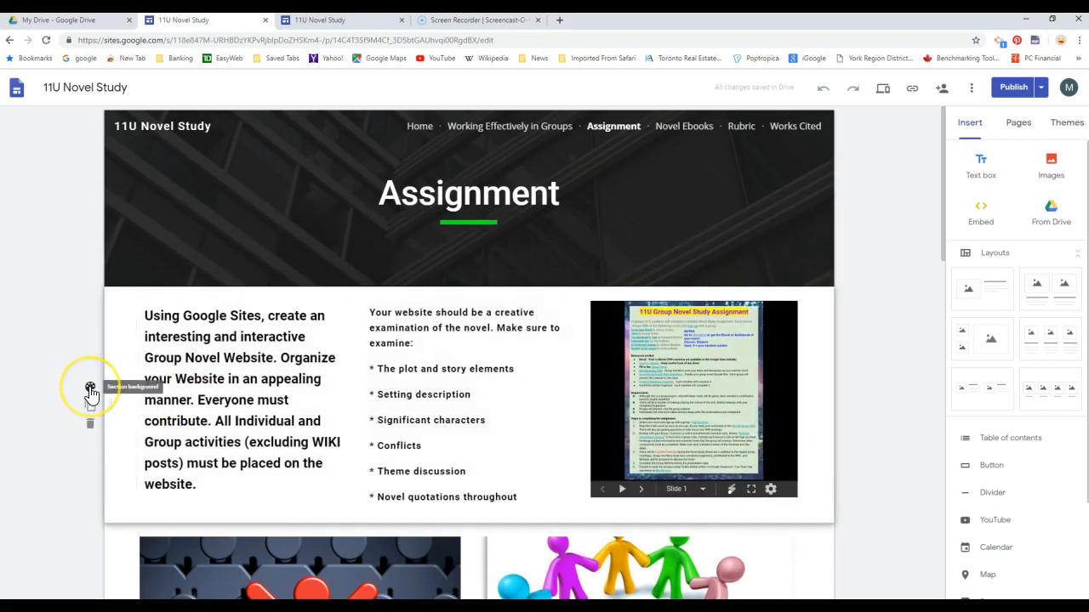
pyautogui.click(91, 388)
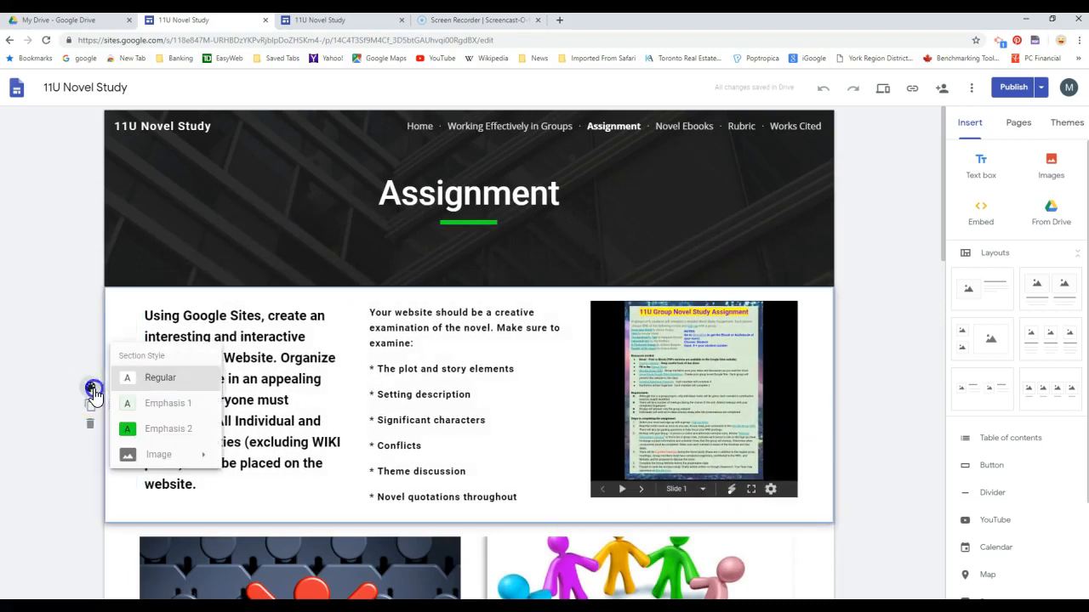
pyautogui.click(132, 429)
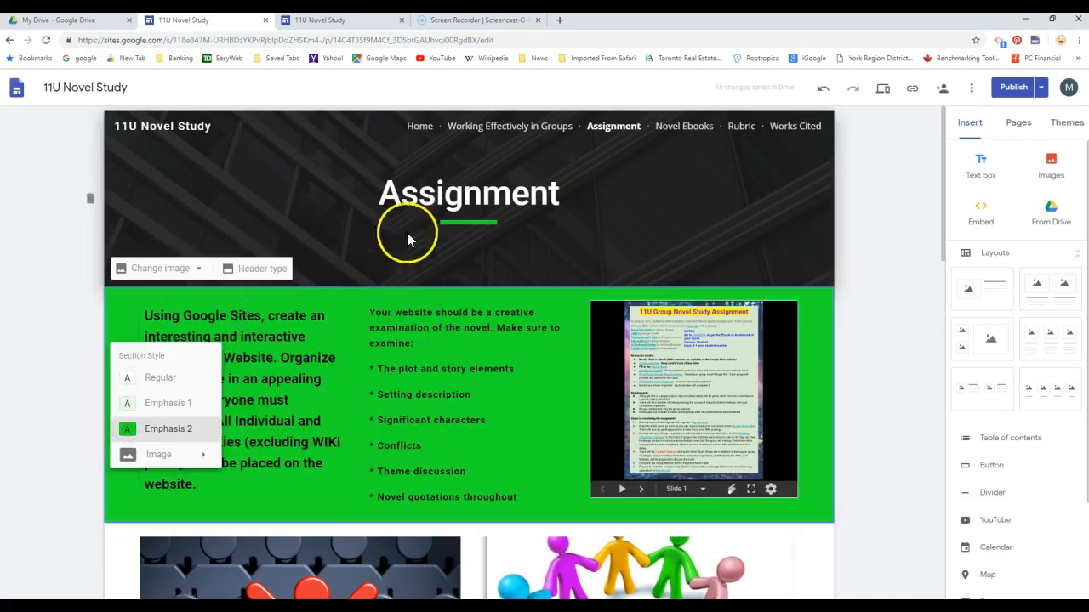
pyautogui.click(159, 406)
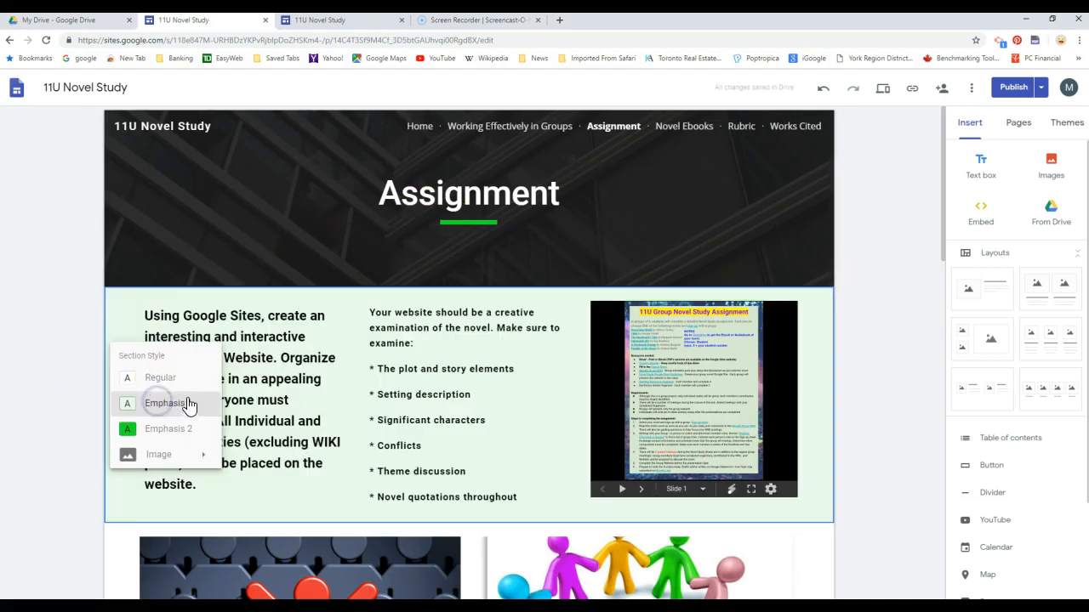
pyautogui.click(915, 374)
# - Look through the Assignment page's individual and group requirements, the required website pages and the closing statement
pyautogui.scroll(-4, 893, 380)
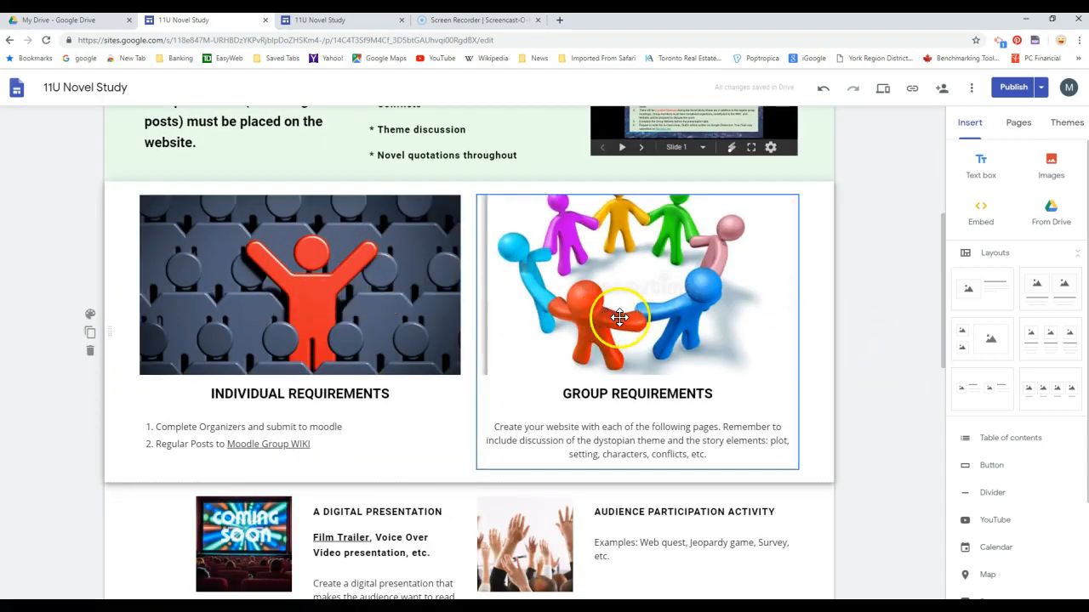
pyautogui.scroll(-2, 434, 261)
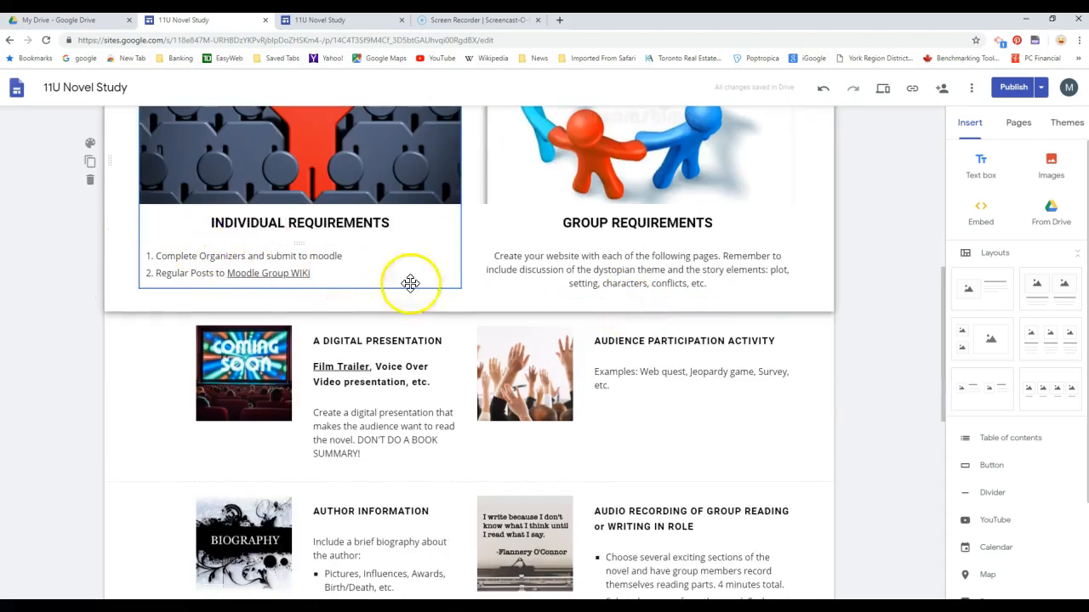
pyautogui.scroll(-3, 742, 270)
pyautogui.scroll(1, 791, 285)
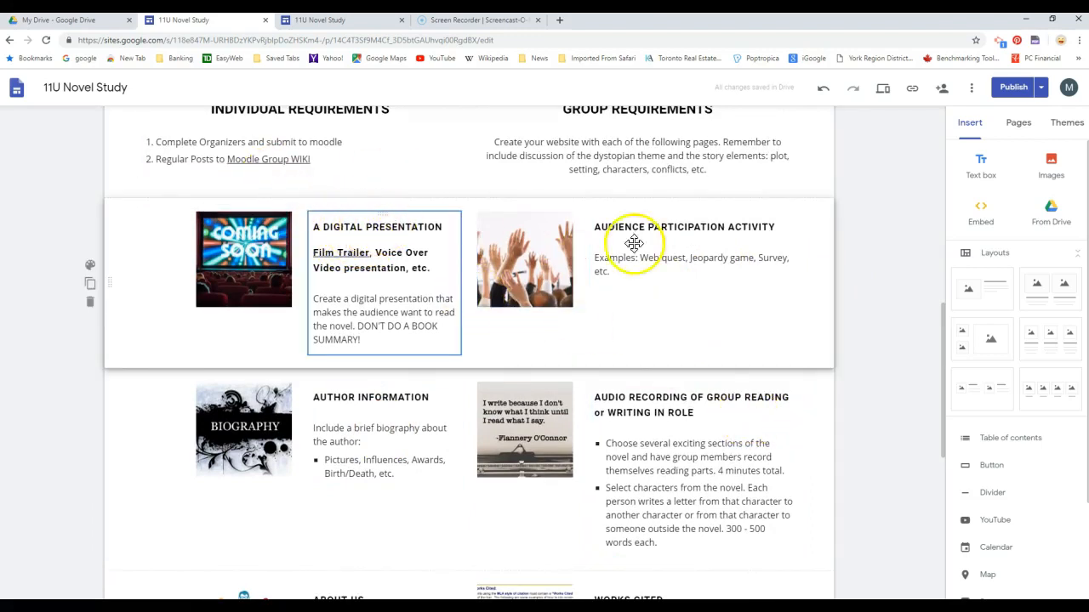
pyautogui.scroll(-3, 742, 262)
pyautogui.scroll(-1, 743, 266)
pyautogui.scroll(4, 743, 272)
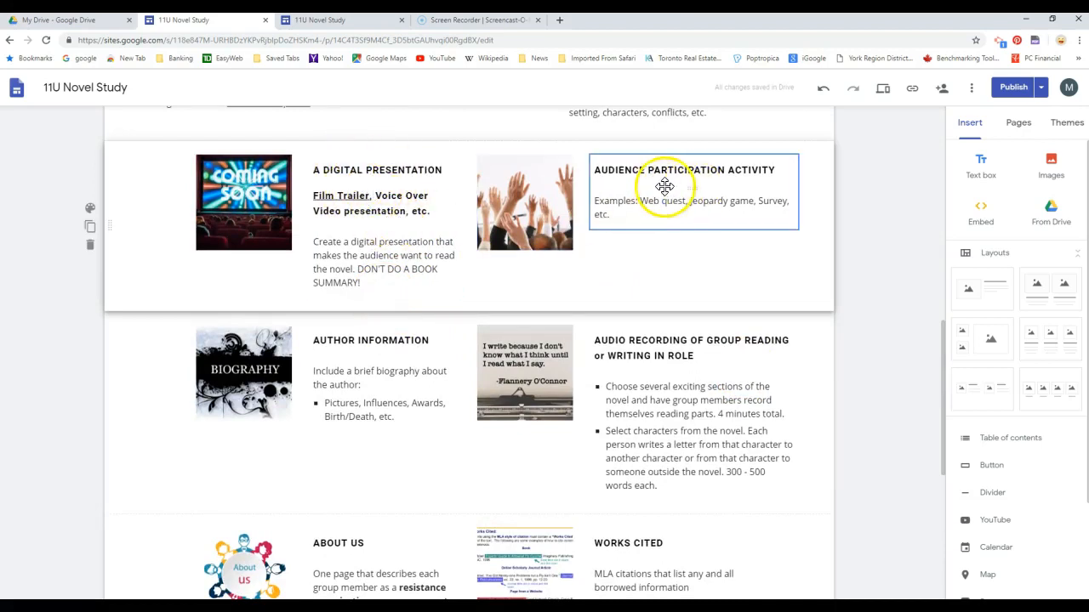
pyautogui.scroll(-2, 689, 196)
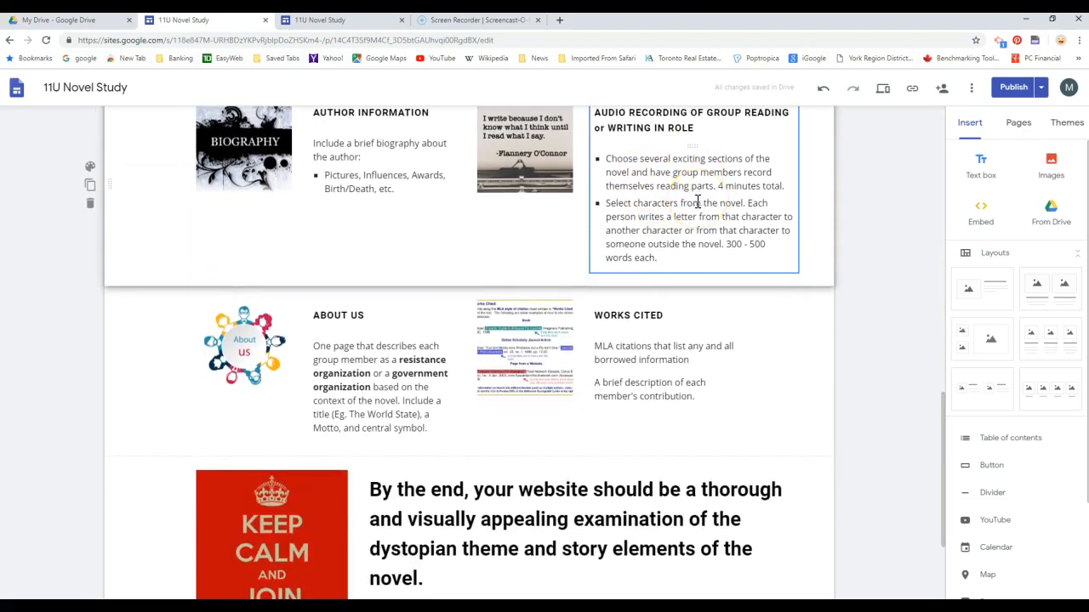
pyautogui.scroll(-2, 697, 198)
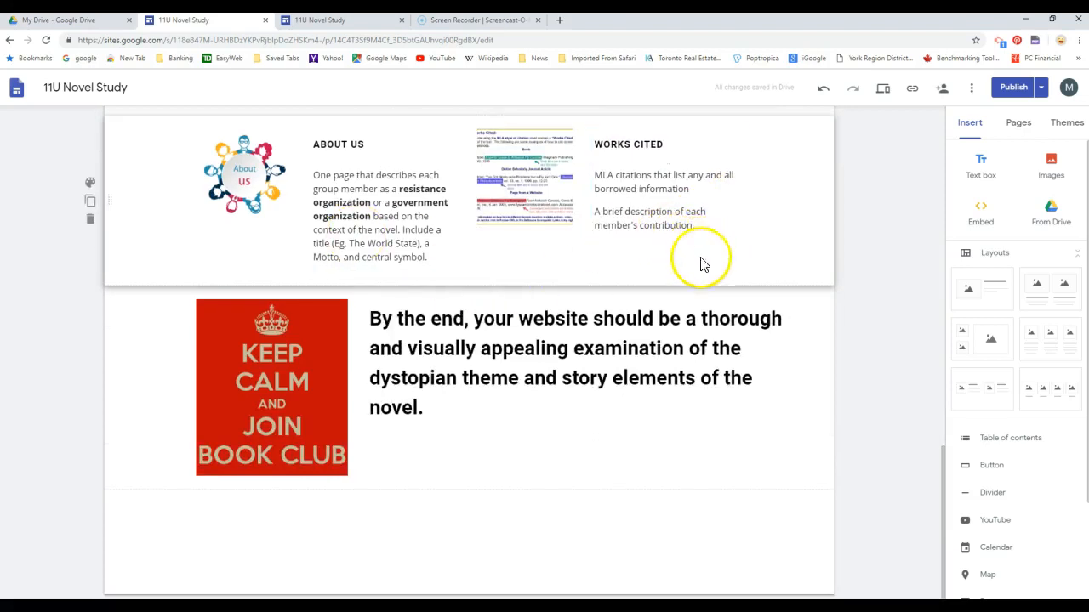
pyautogui.scroll(10, 652, 285)
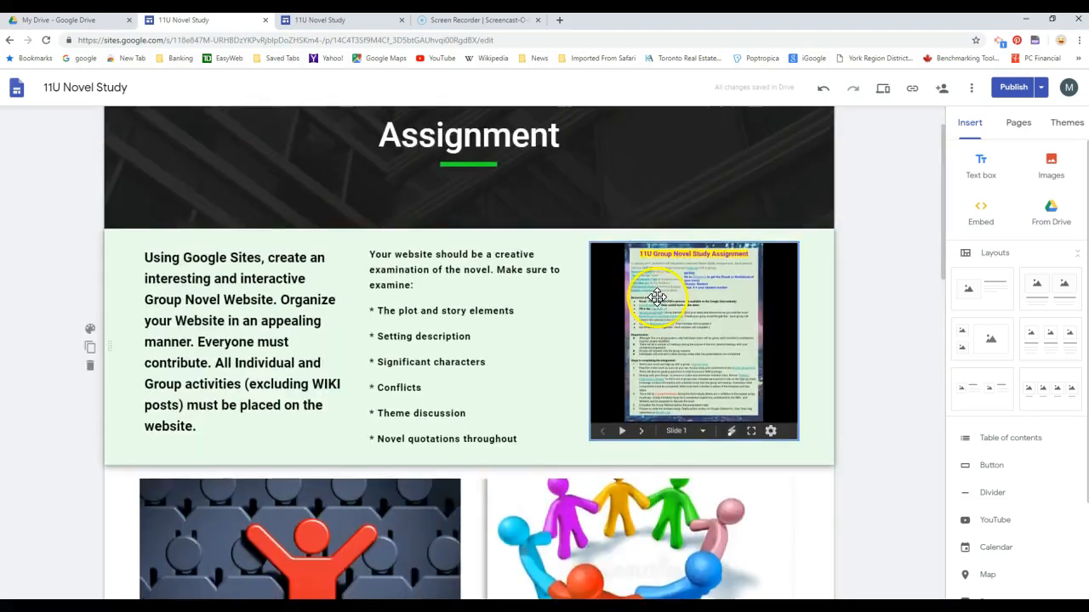
# - Open the Novel Ebooks page and look over its row of embedded novel files
pyautogui.scroll(2, 657, 295)
pyautogui.click(684, 127)
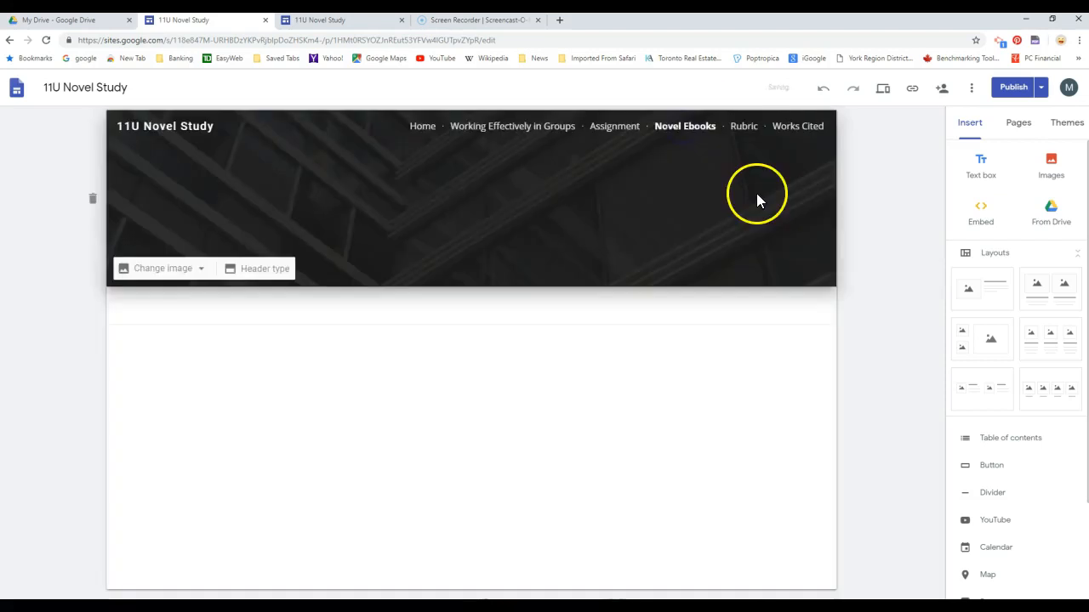
pyautogui.scroll(-1, 768, 208)
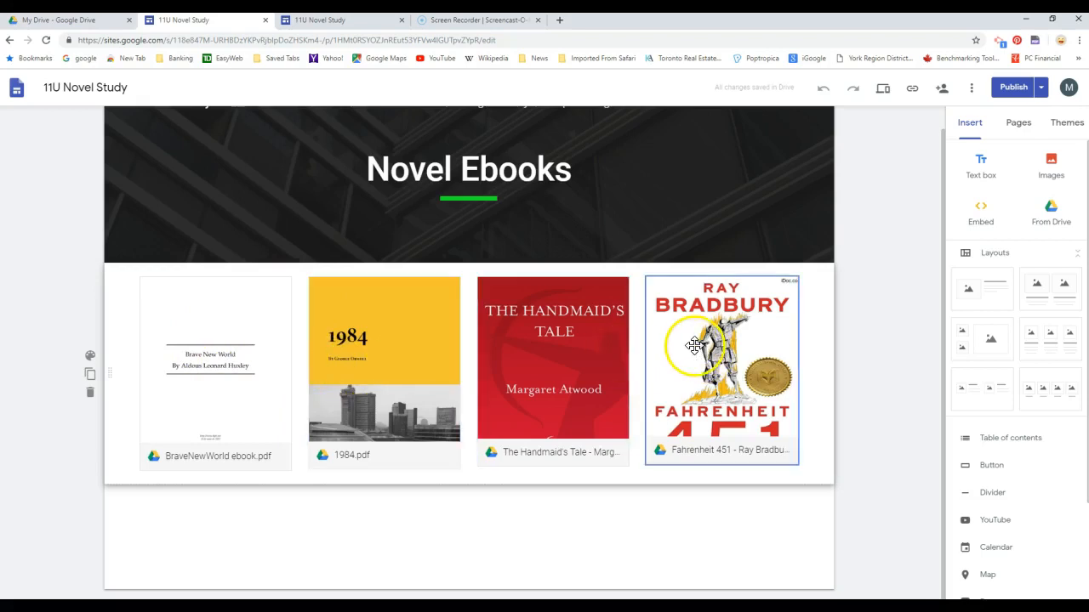
# - Open the Rubric page to examine the 11U Novel Study Rubric table, and open the Works Cited page
pyautogui.scroll(1, 695, 344)
pyautogui.click(756, 132)
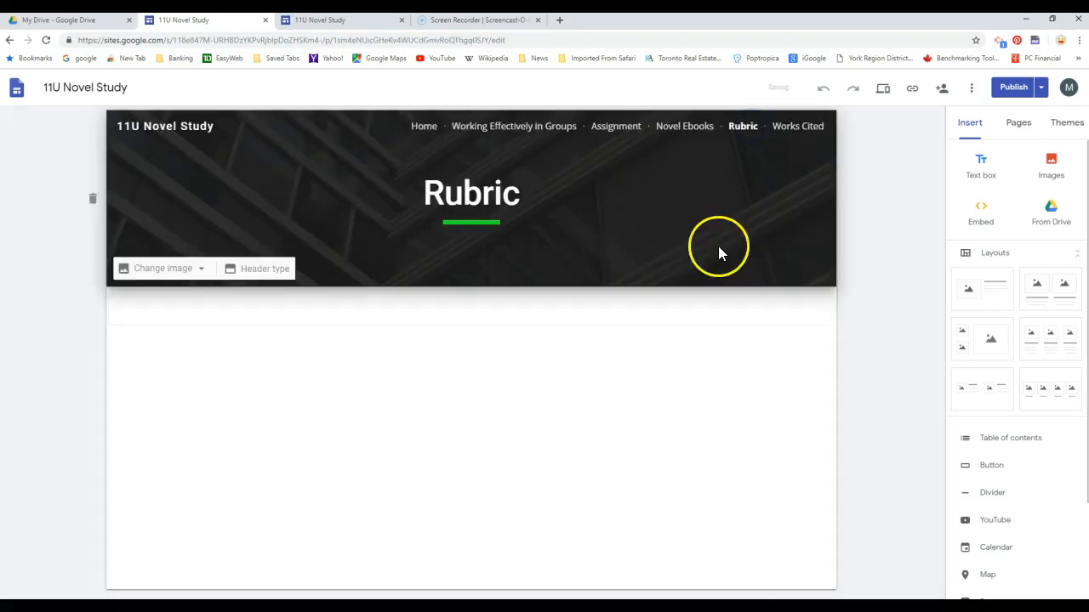
pyautogui.scroll(-1, 569, 275)
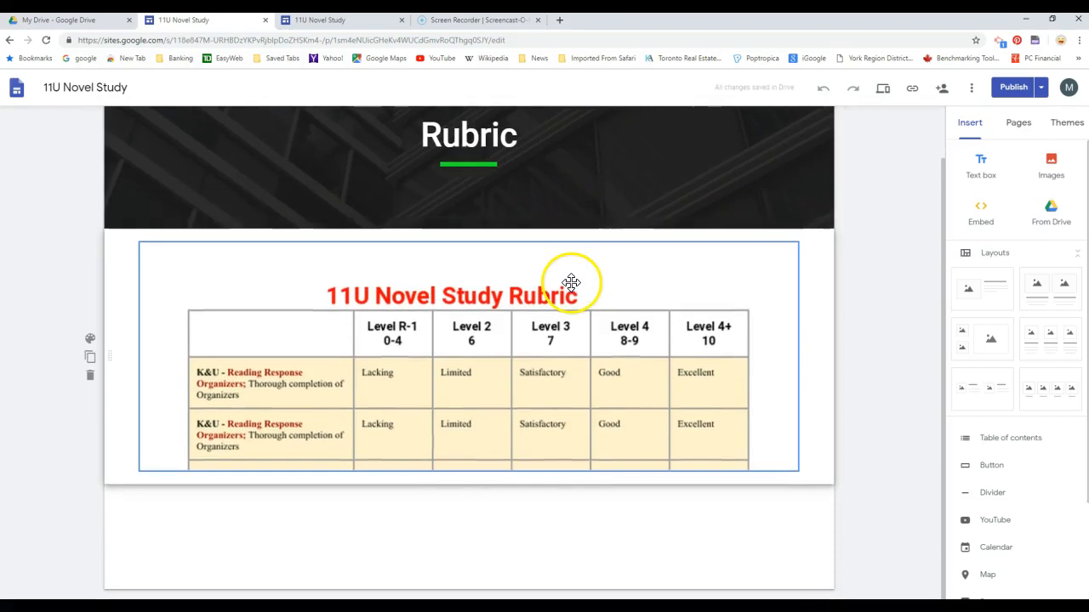
pyautogui.scroll(1, 607, 309)
pyautogui.scroll(-1, 669, 323)
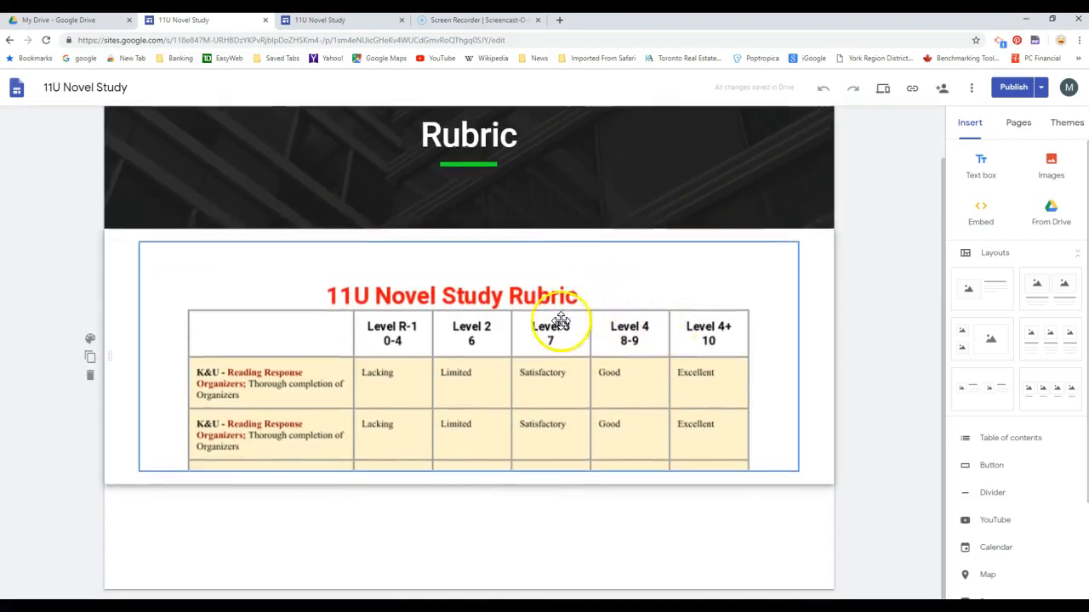
pyautogui.scroll(1, 511, 358)
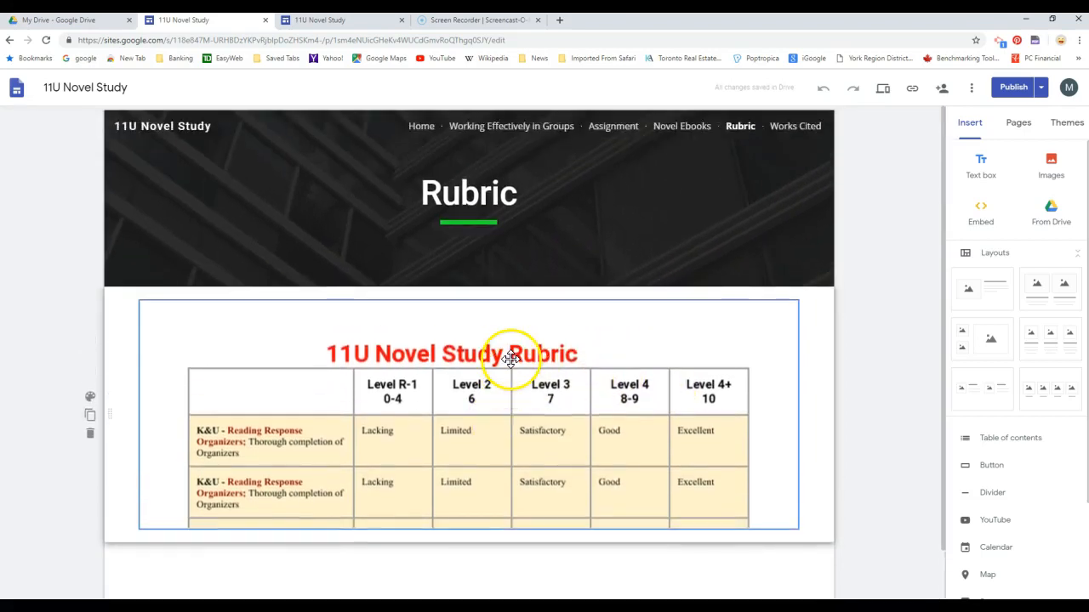
pyautogui.click(790, 128)
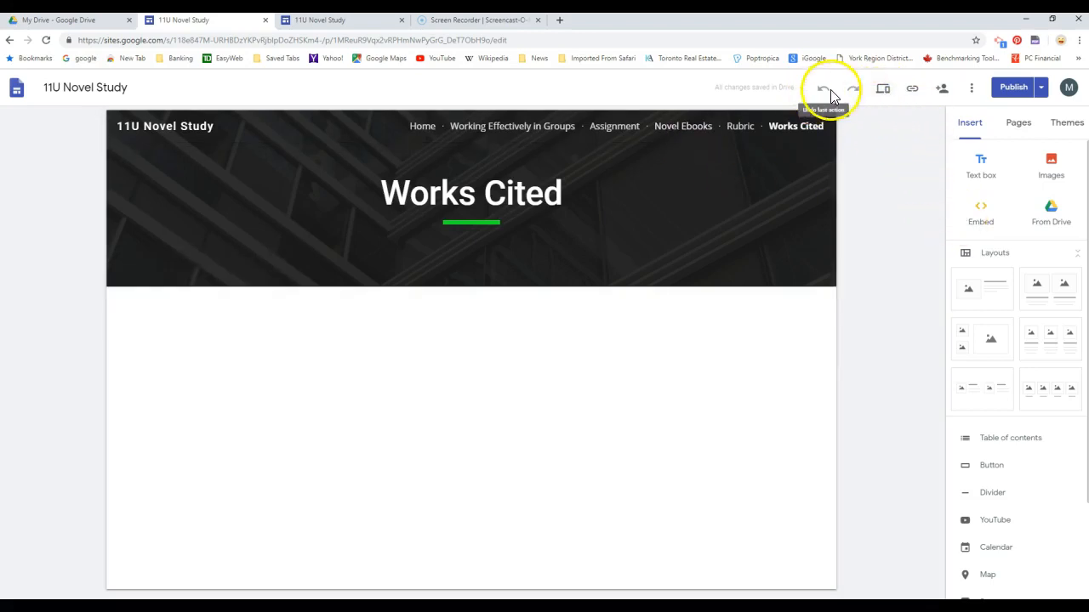
# - Preview the site's Home page and check its tablet layout, including the collapsed list of additional pages
pyautogui.click(883, 92)
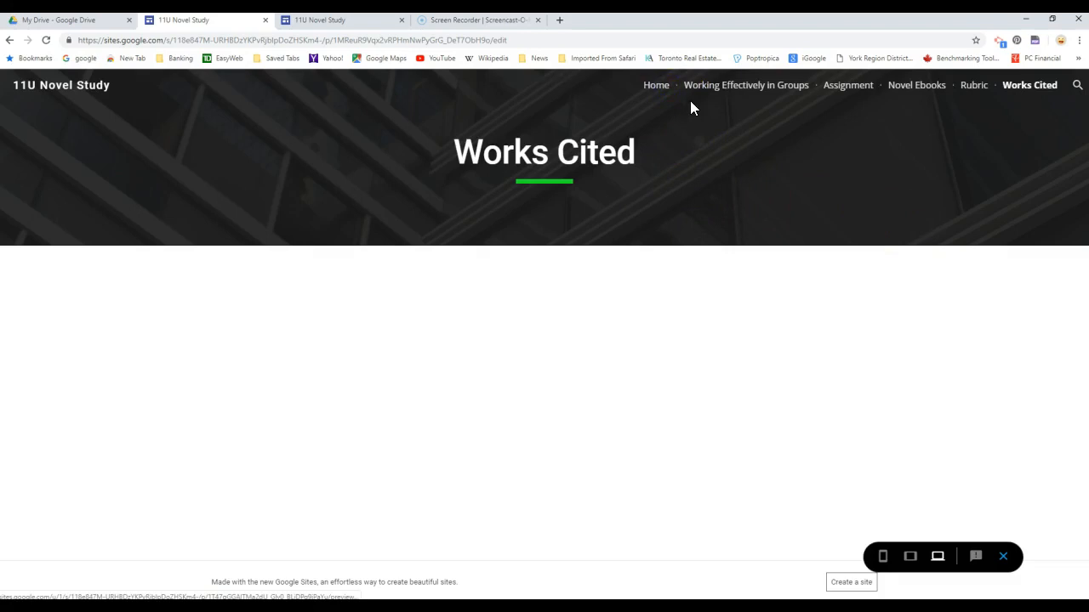
pyautogui.click(665, 100)
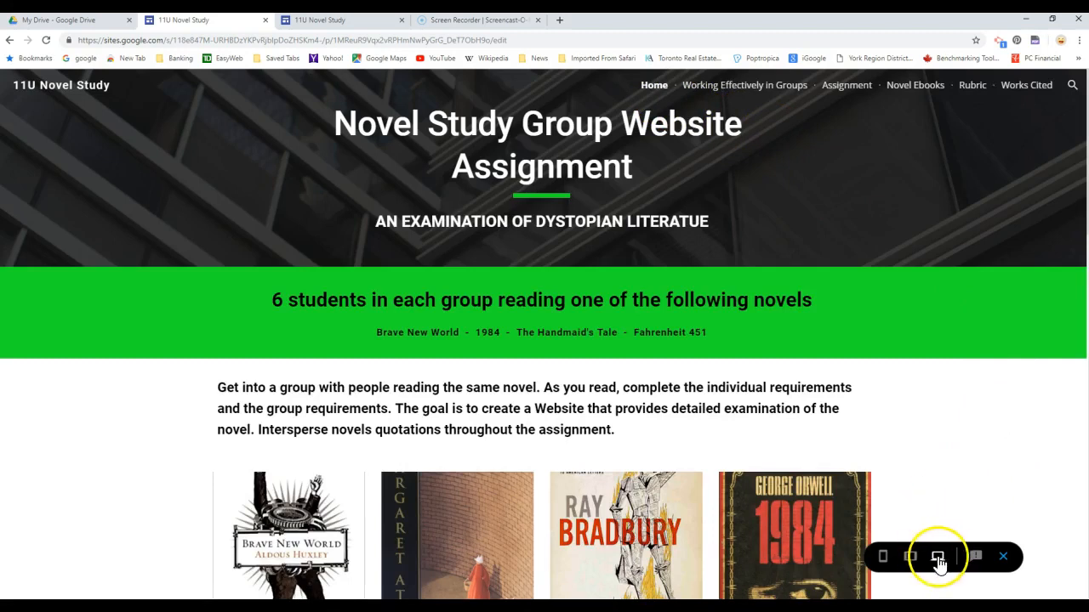
pyautogui.click(911, 557)
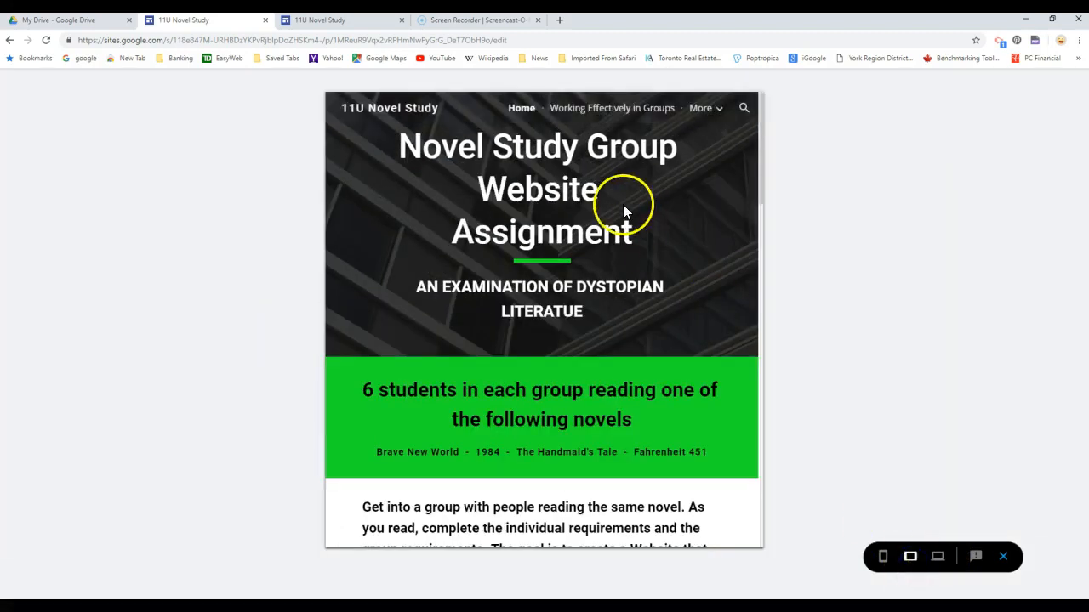
pyautogui.moveTo(704, 119)
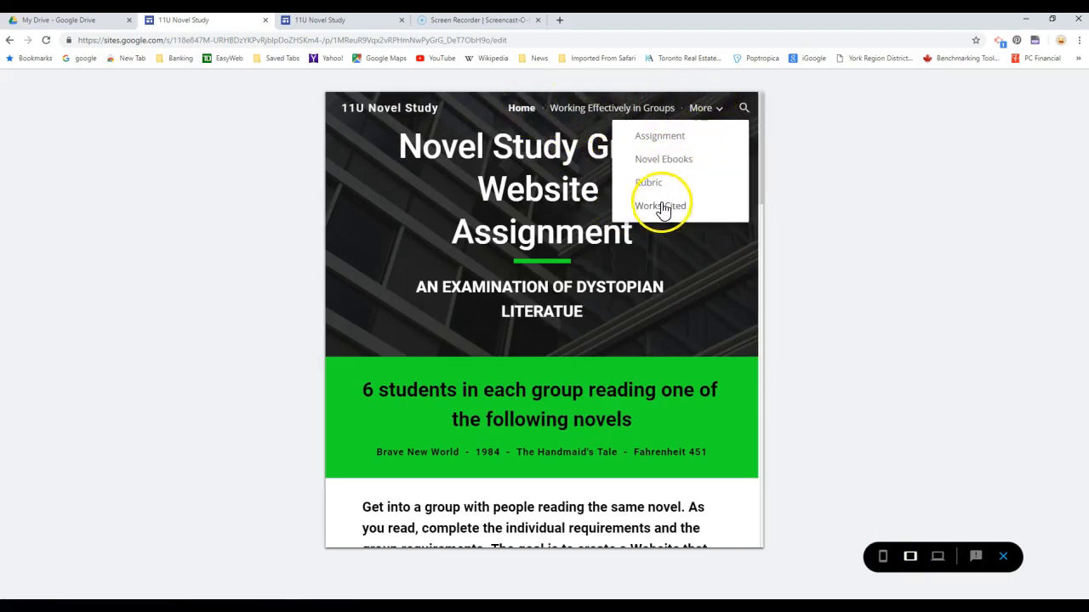
# - Switch the preview to the phone layout and look through the Assignment page
pyautogui.click(883, 557)
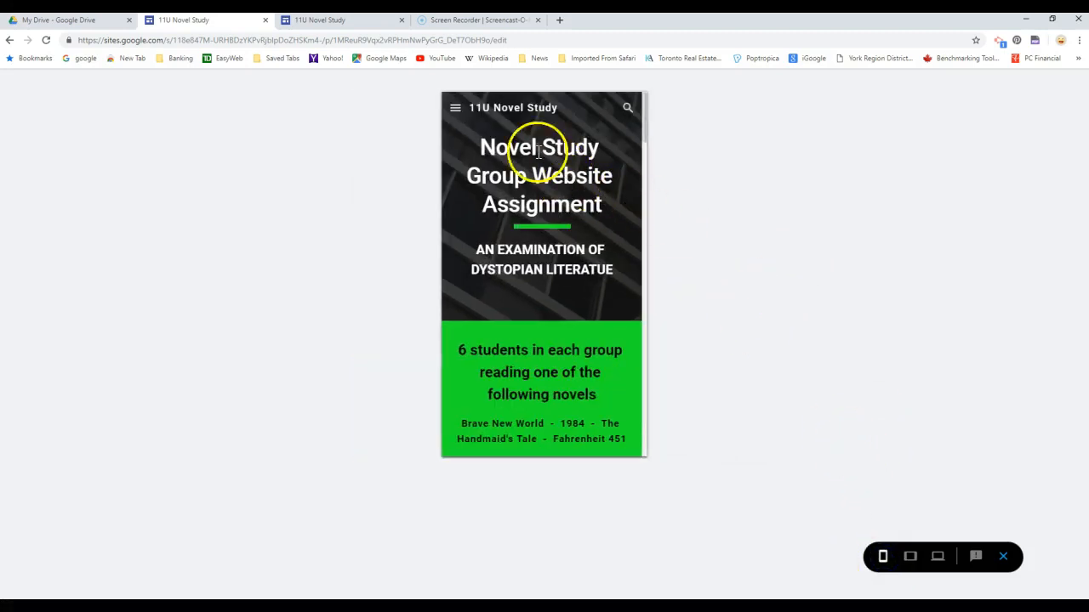
pyautogui.click(457, 110)
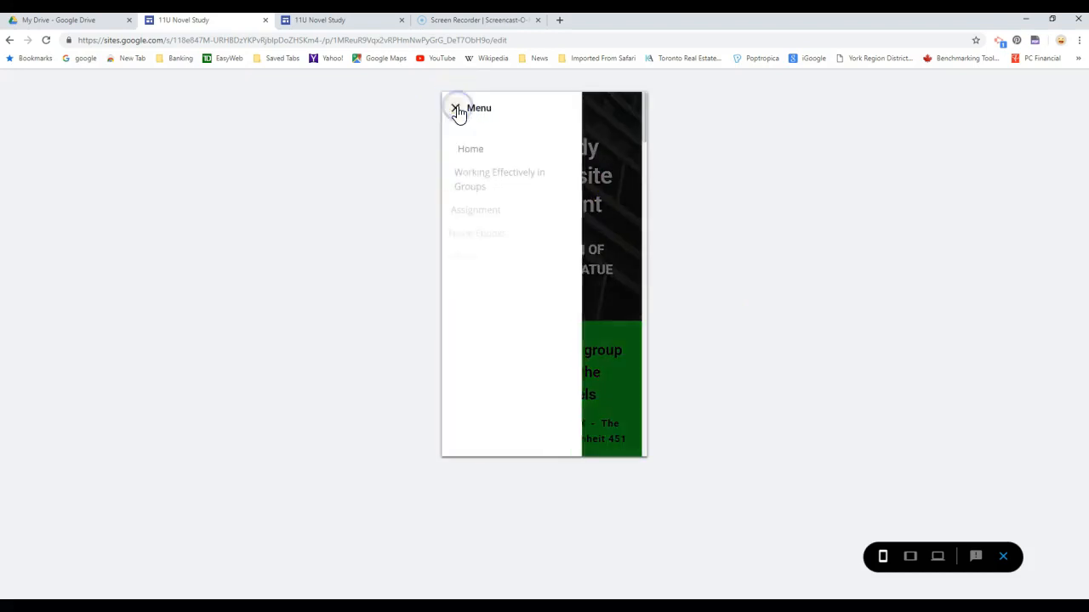
pyautogui.click(485, 210)
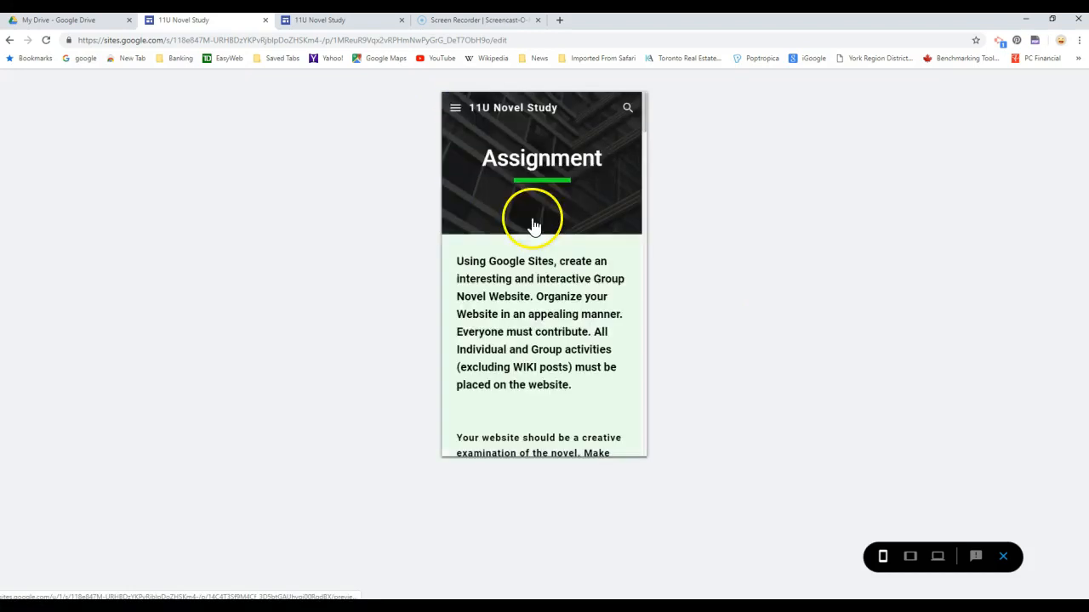
pyautogui.scroll(-1, 583, 162)
pyautogui.scroll(-15, 583, 162)
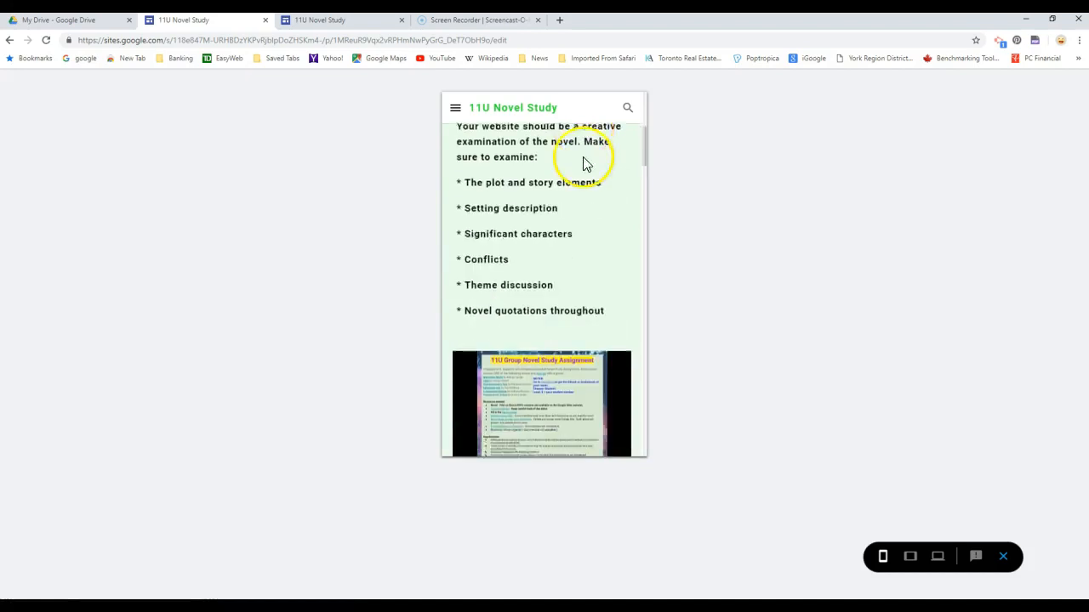
pyautogui.scroll(-10, 583, 163)
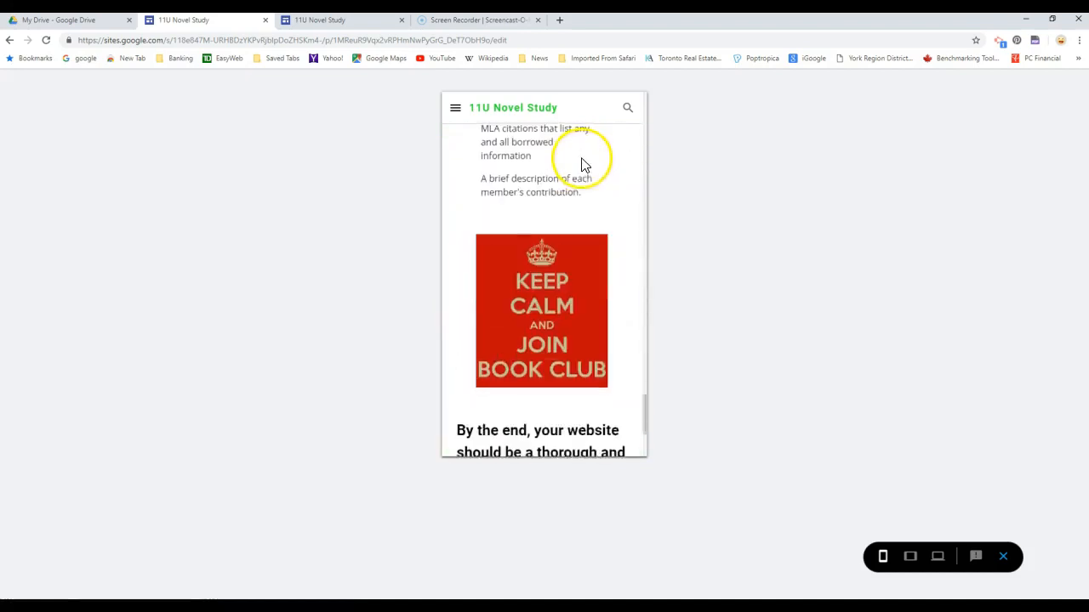
pyautogui.scroll(12, 582, 160)
pyautogui.scroll(15, 582, 160)
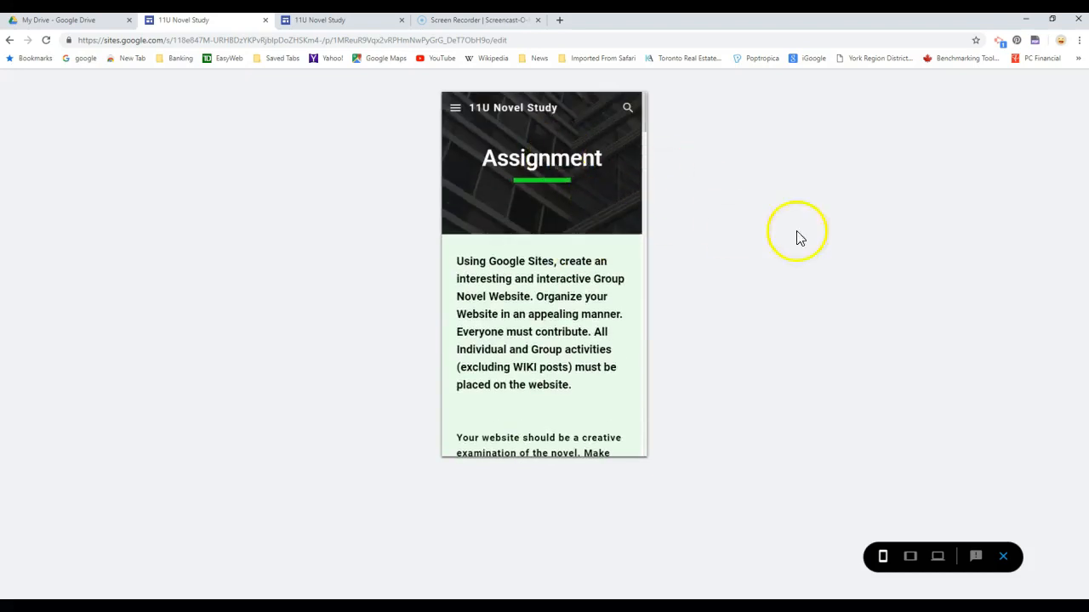
pyautogui.scroll(-2, 553, 276)
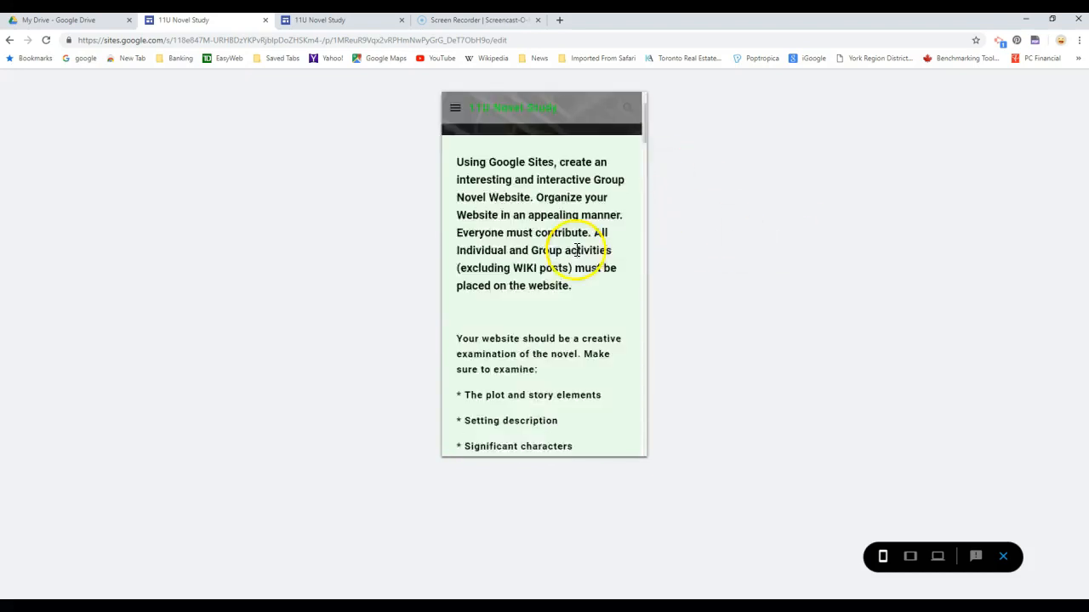
# - Look through the Home page's novels, sample organizers and meetups in the phone preview, and exit the preview
pyautogui.scroll(3, 535, 219)
pyautogui.click(457, 109)
pyautogui.click(478, 151)
pyautogui.scroll(-10, 590, 179)
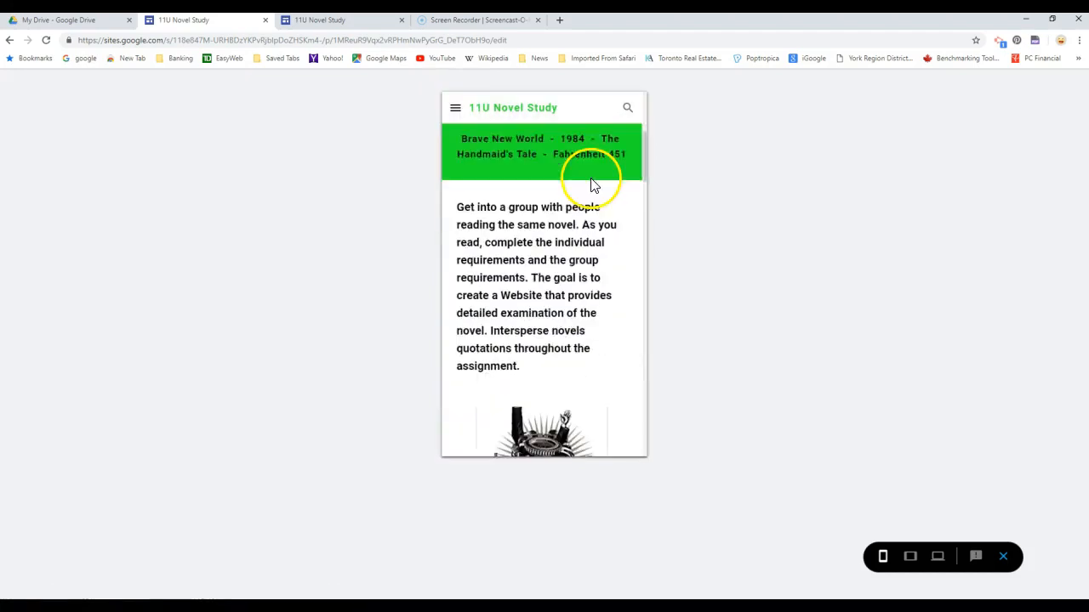
pyautogui.scroll(-5, 593, 186)
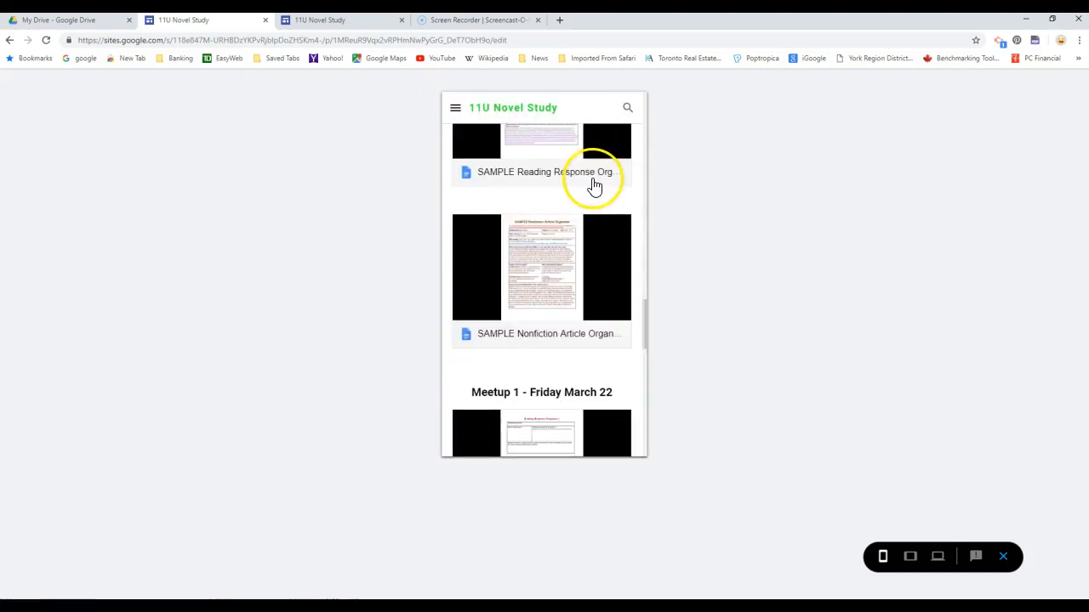
pyautogui.scroll(-4, 593, 183)
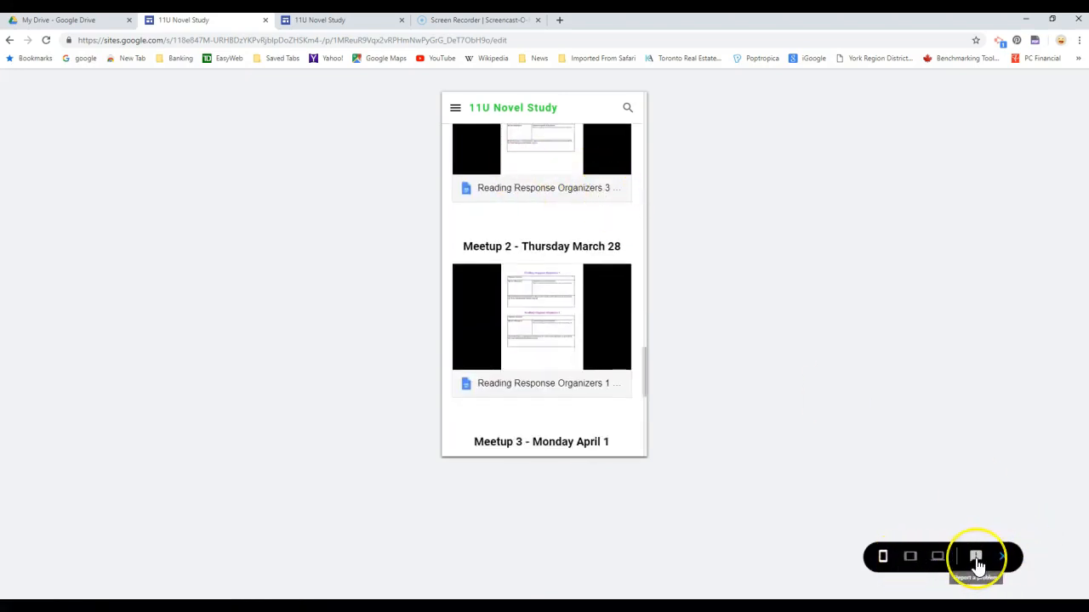
pyautogui.click(1003, 557)
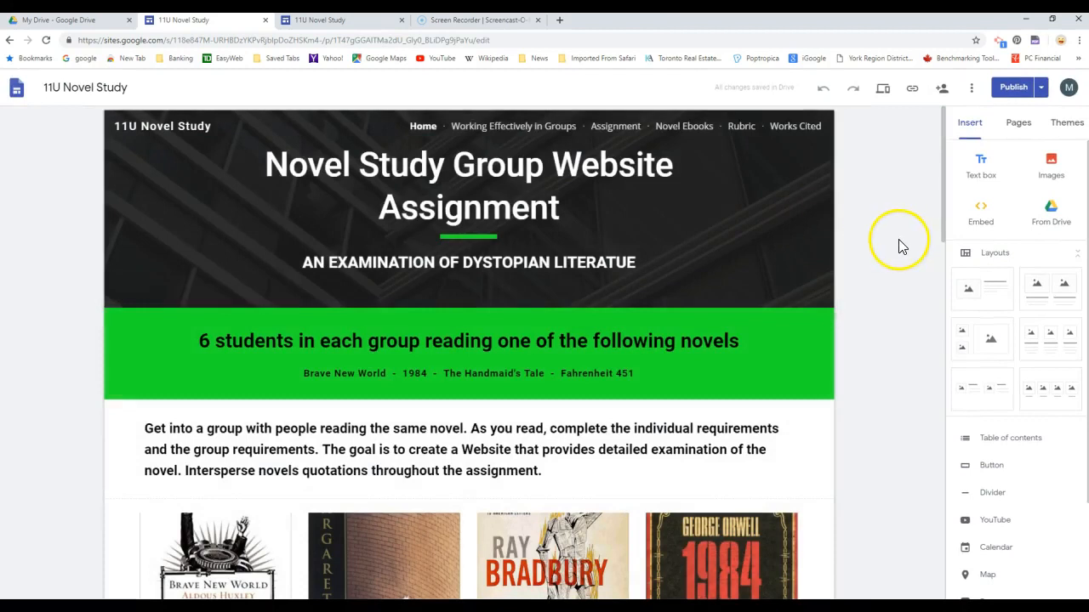
# - Copy the published site link and close the link dialog
pyautogui.click(912, 90)
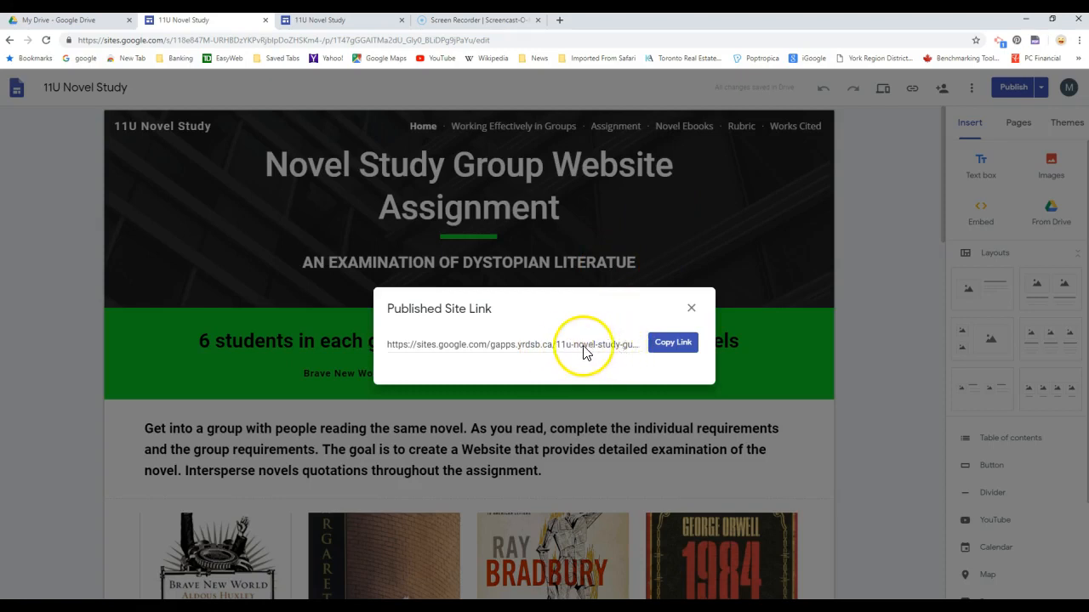
pyautogui.click(673, 344)
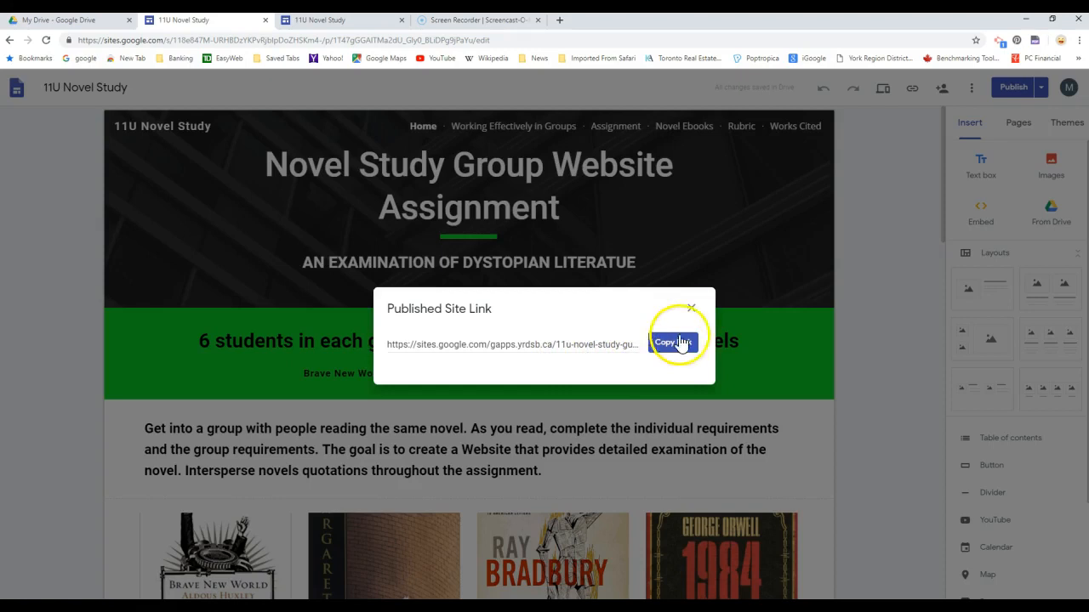
pyautogui.click(691, 309)
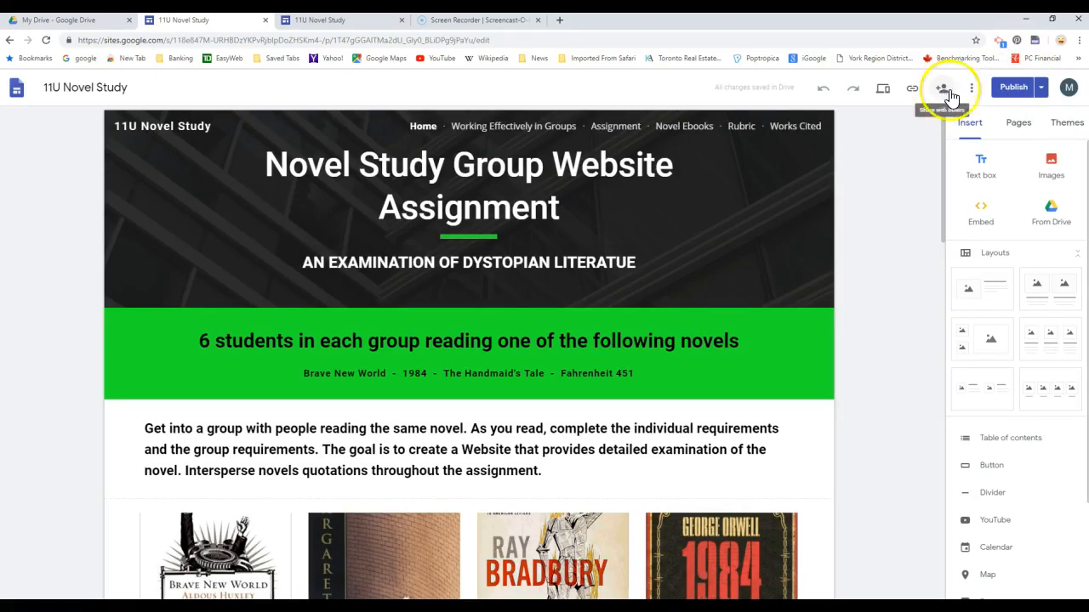
# - Review the additional site options, including site analytics, duplicating the site, adding a favicon and taking a tour
pyautogui.click(971, 89)
pyautogui.click(971, 116)
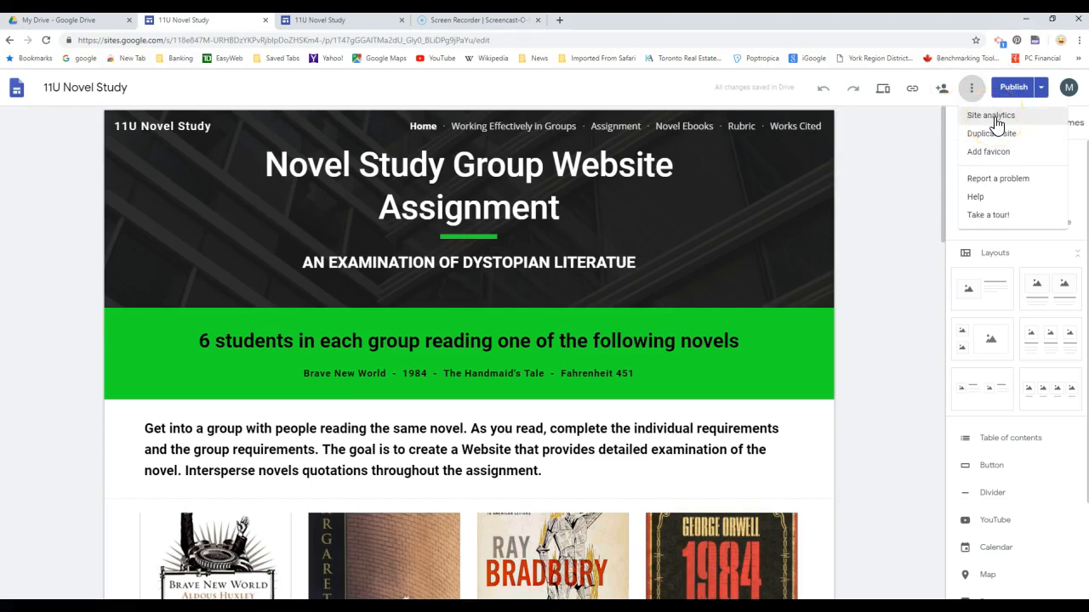
pyautogui.click(992, 136)
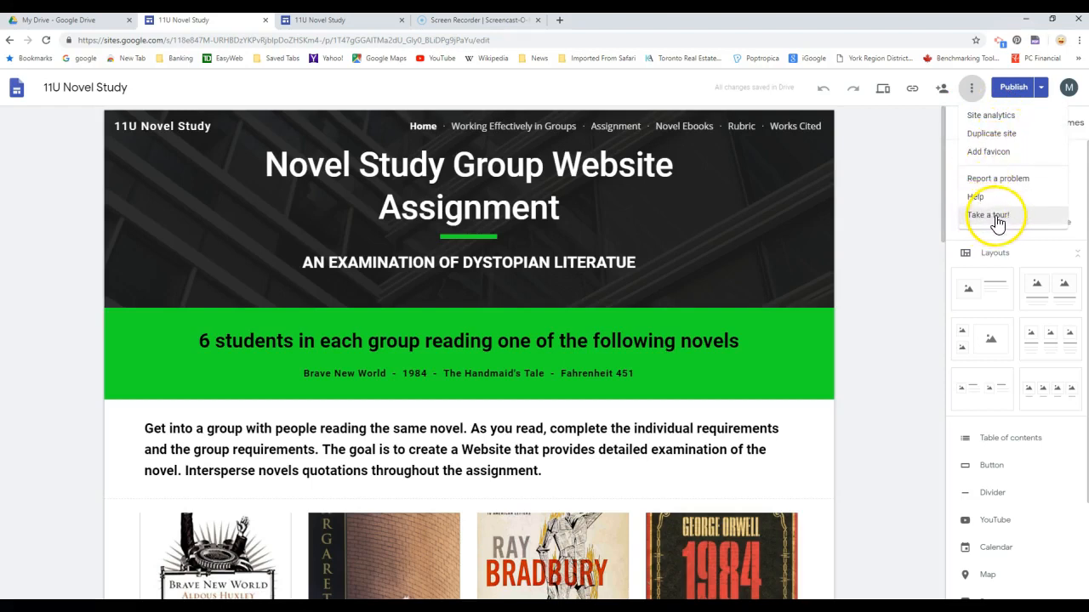
pyautogui.click(903, 147)
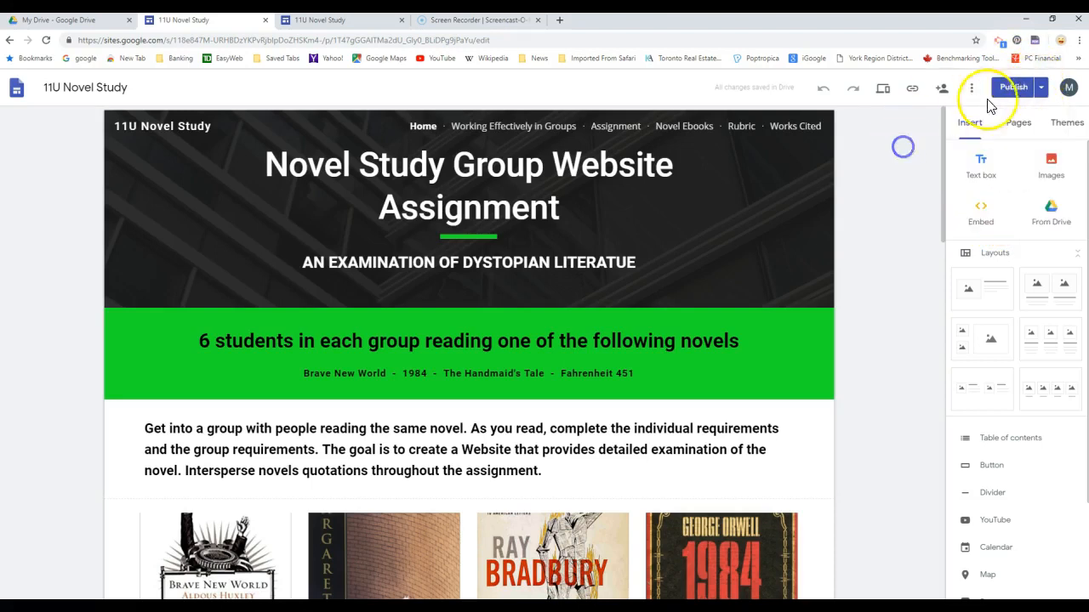
# - Publish the site and look over the Home page of the published version
pyautogui.click(1014, 91)
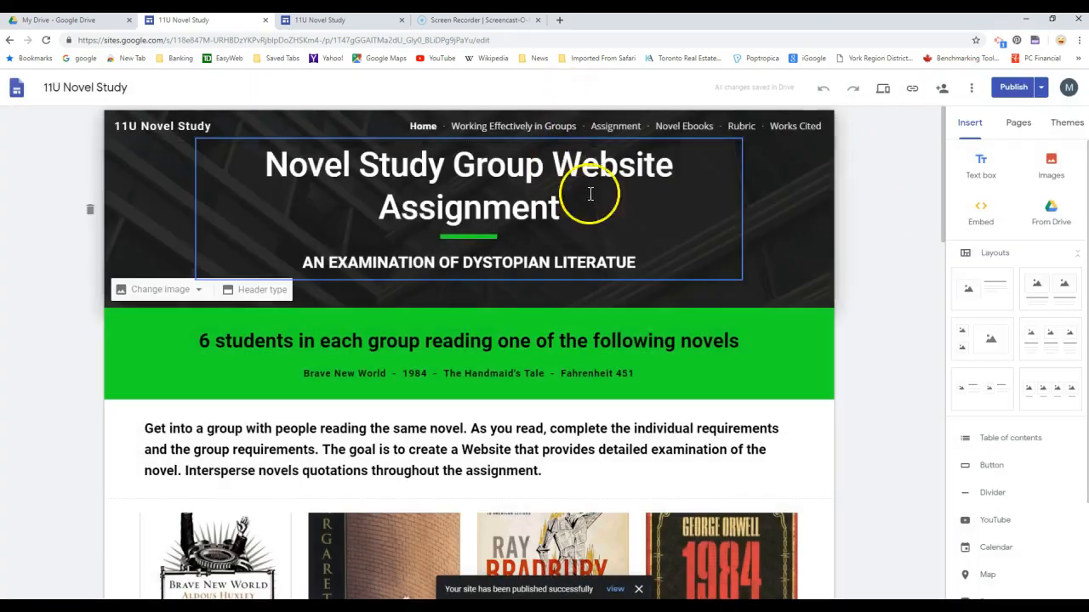
pyautogui.click(1039, 88)
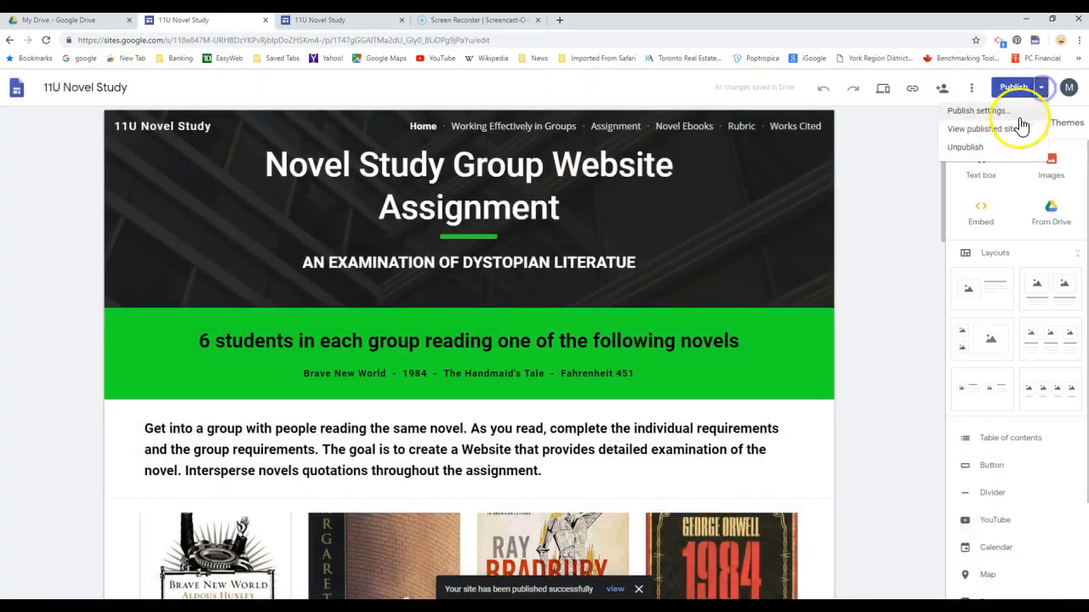
pyautogui.click(979, 130)
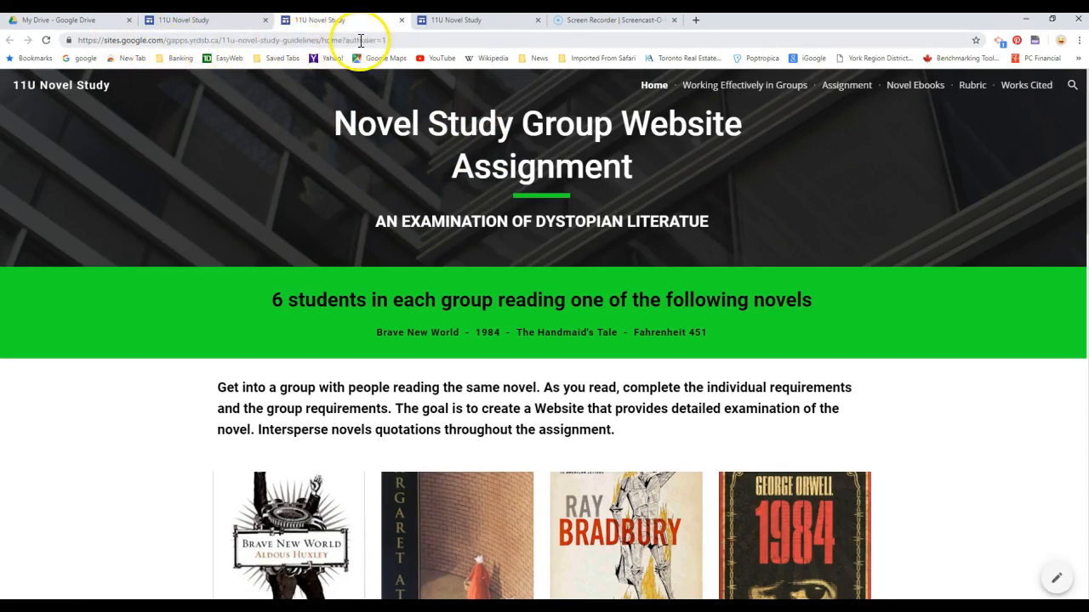
pyautogui.scroll(-3, 746, 185)
pyautogui.scroll(3, 746, 186)
pyautogui.scroll(-3, 746, 189)
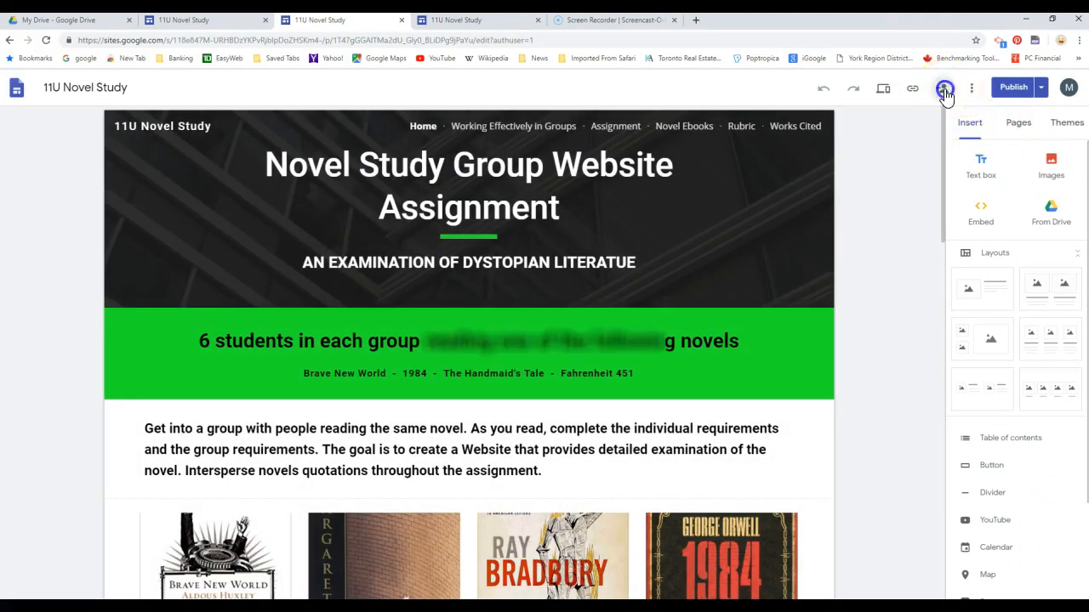
# - Review the site's sharing settings, try the Can view published permission for invitees, and close without inviting anyone
pyautogui.click(942, 87)
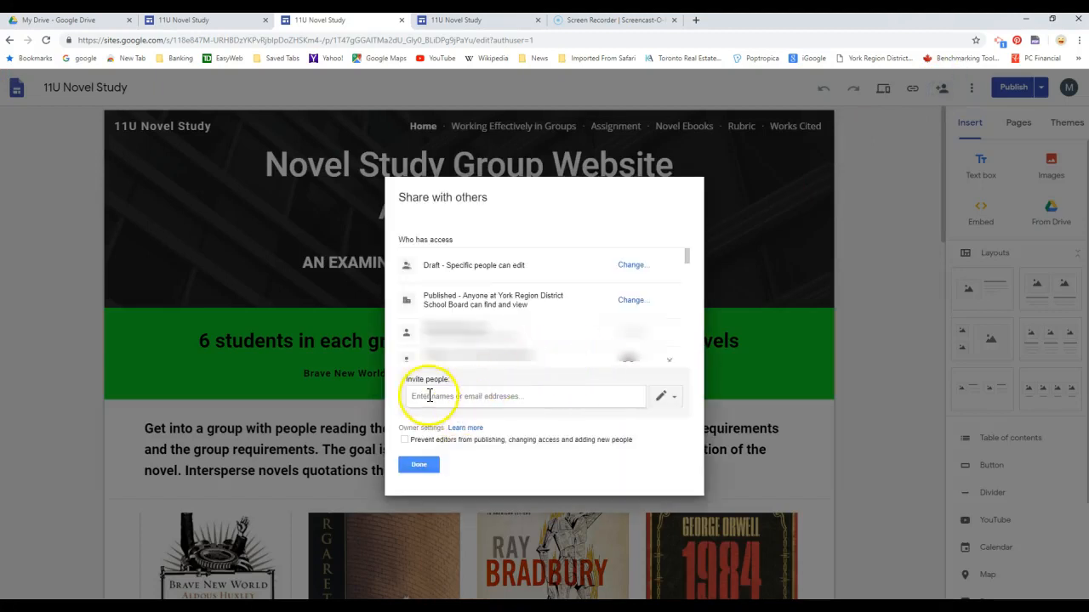
pyautogui.click(425, 395)
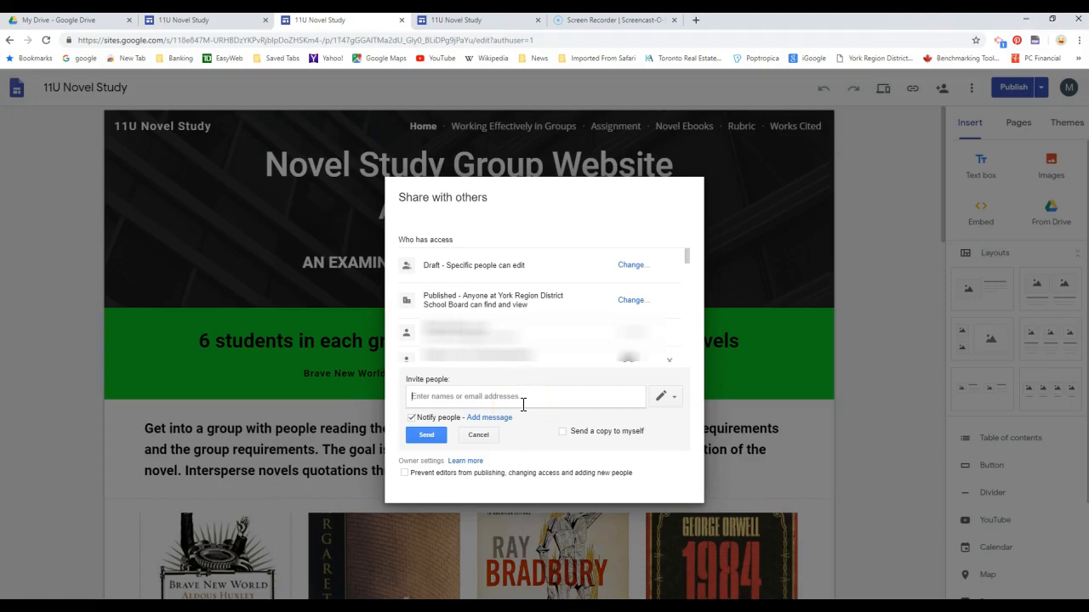
pyautogui.click(672, 397)
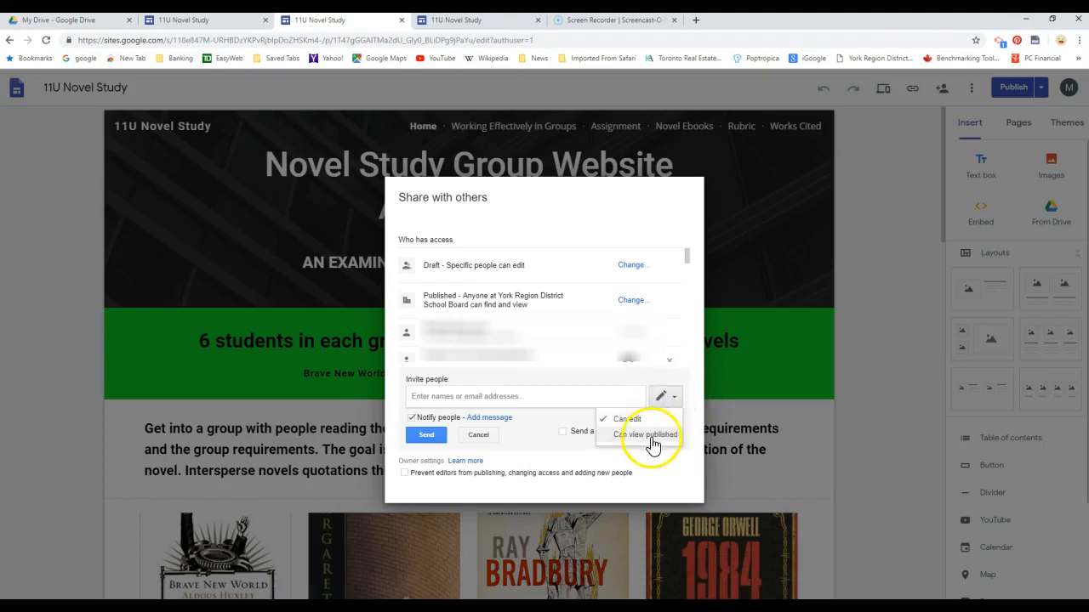
pyautogui.click(652, 445)
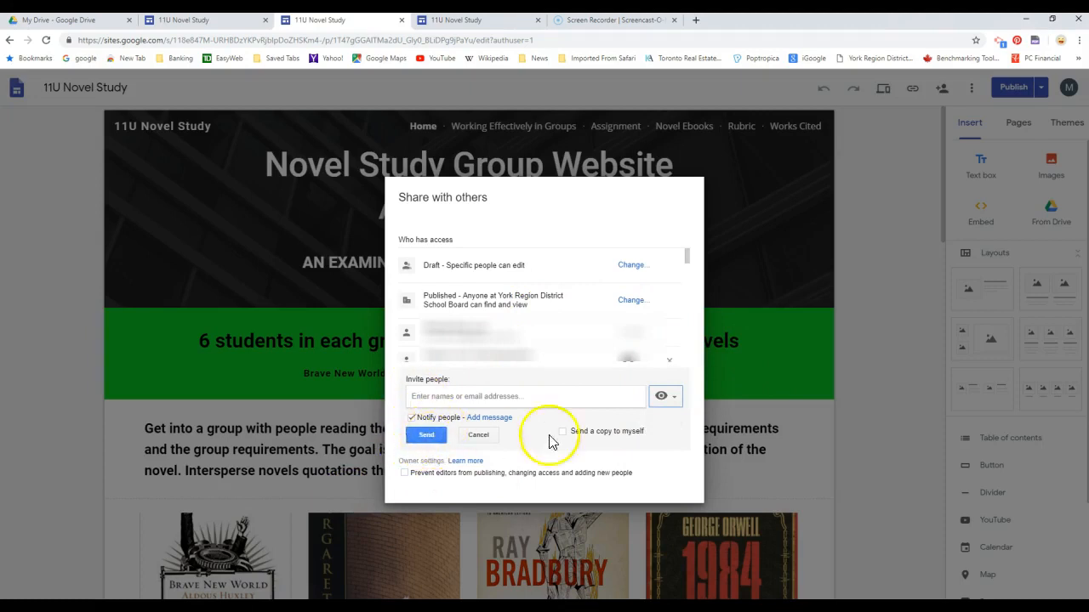
pyautogui.click(481, 435)
pyautogui.click(436, 467)
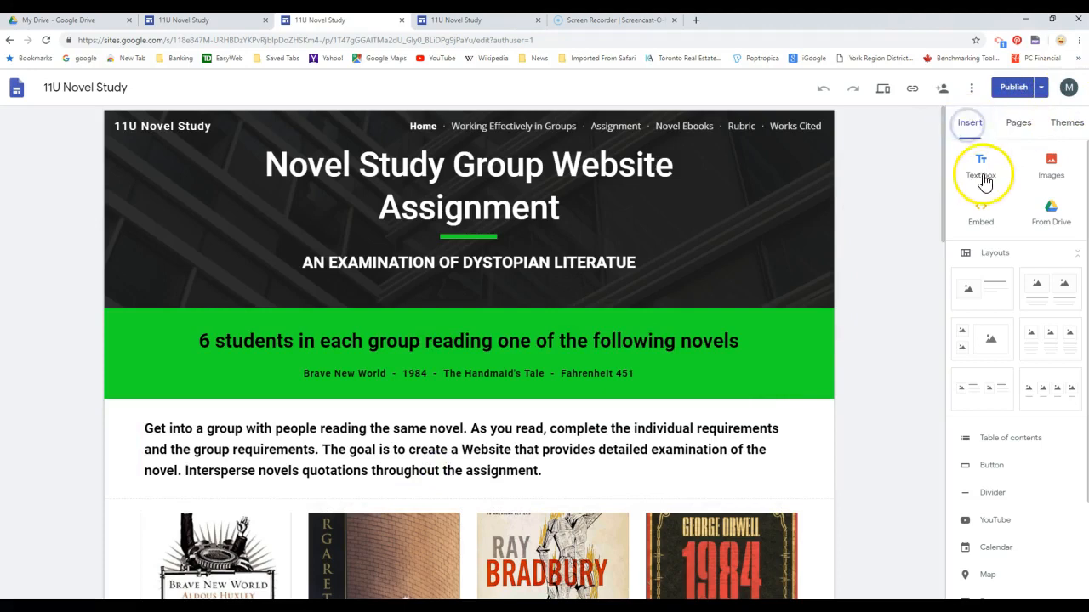
# - Open the Works Cited page and add an empty text box in Title style below the header
pyautogui.click(784, 129)
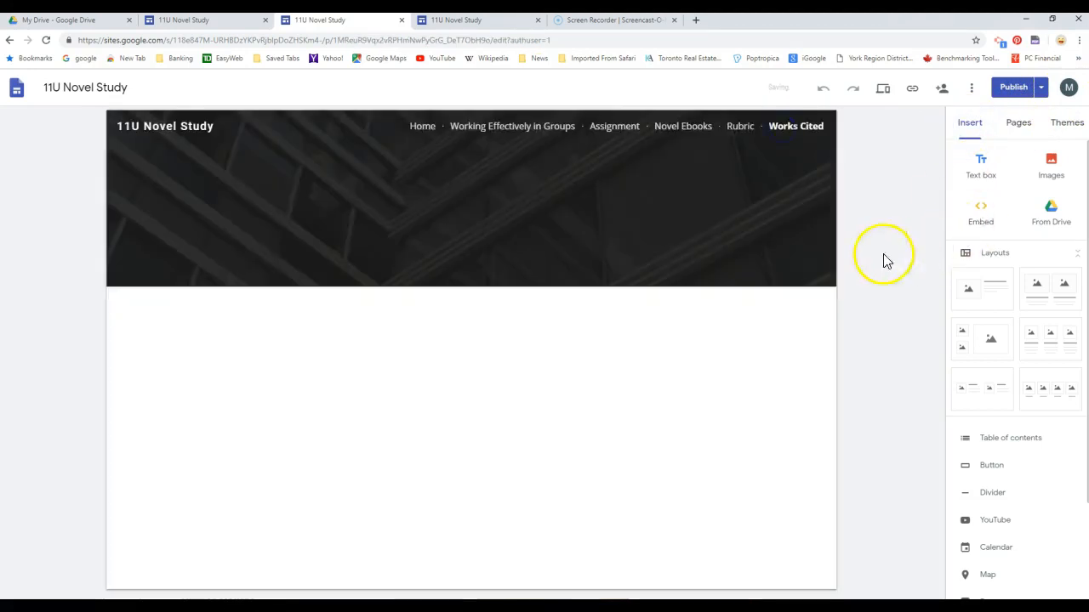
pyautogui.click(995, 164)
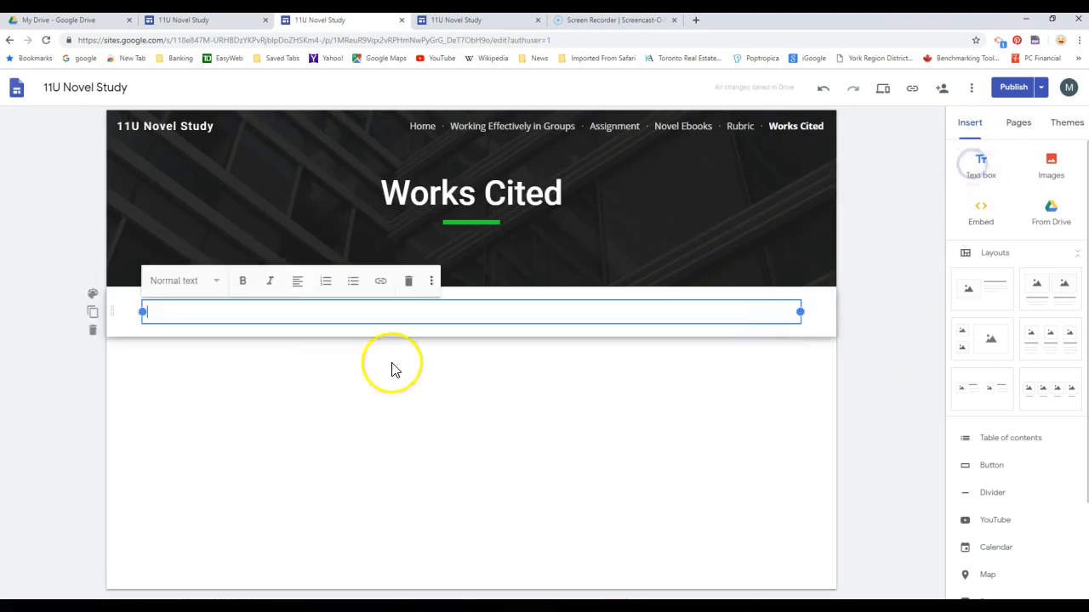
pyautogui.click(214, 282)
pyautogui.click(164, 304)
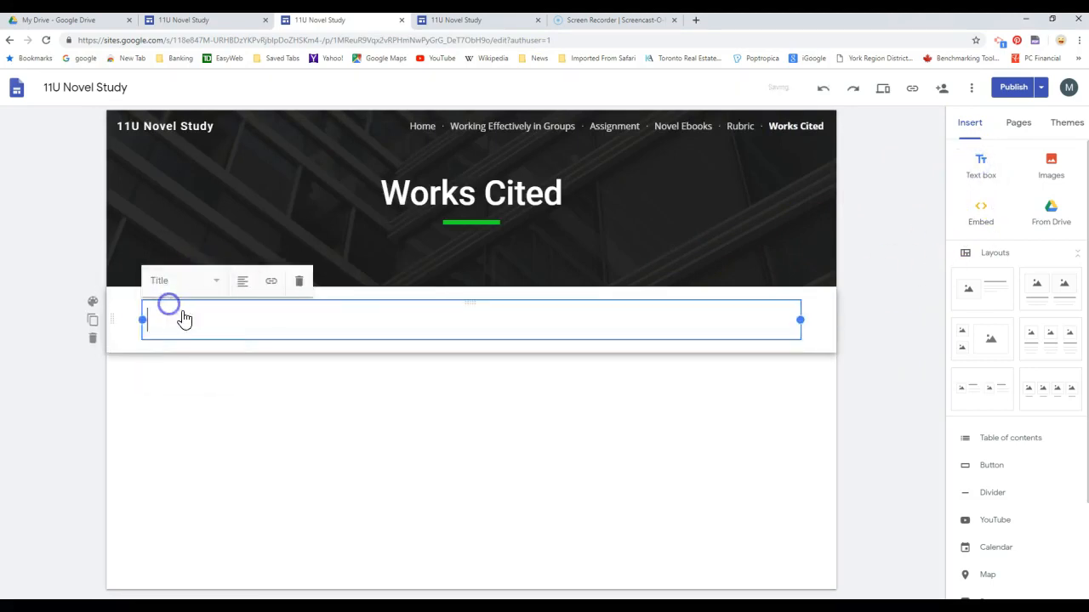
pyautogui.click(210, 291)
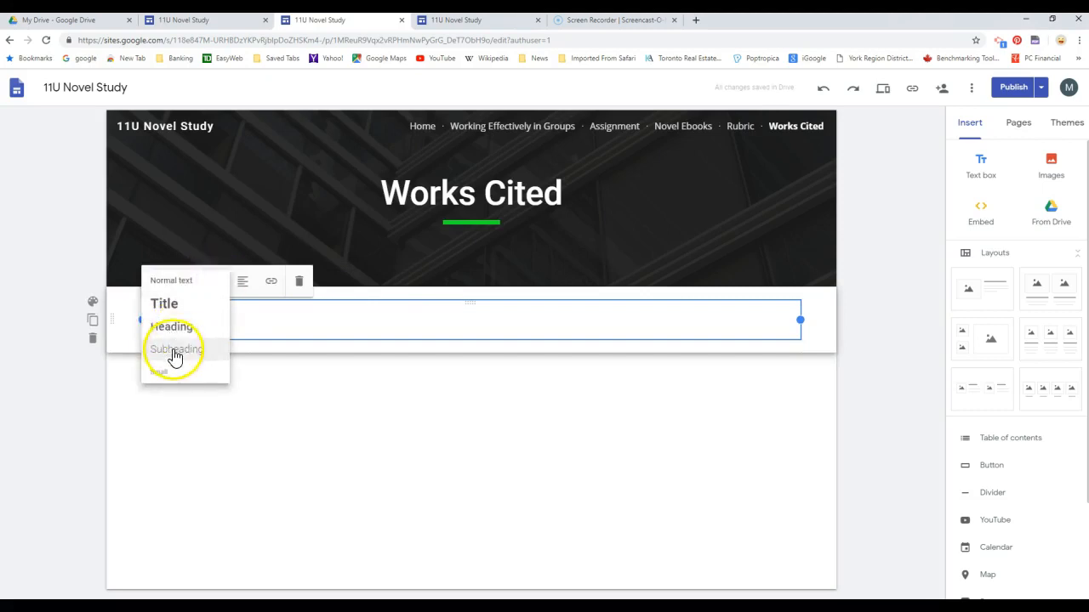
pyautogui.click(296, 387)
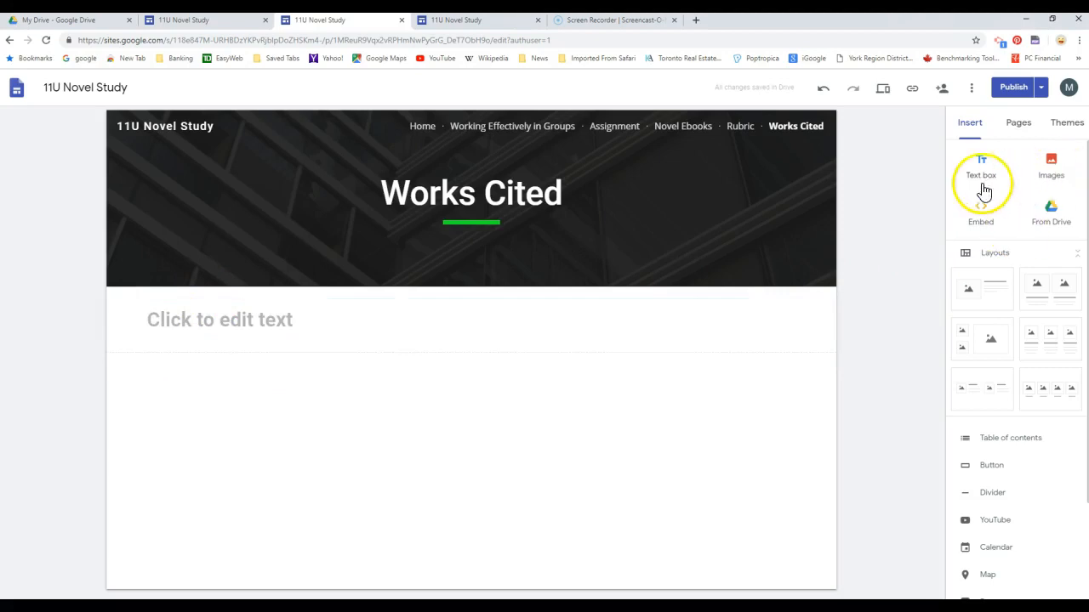
# - Set the text box section's background to the blurred golden-brown image from the gallery
pyautogui.click(262, 320)
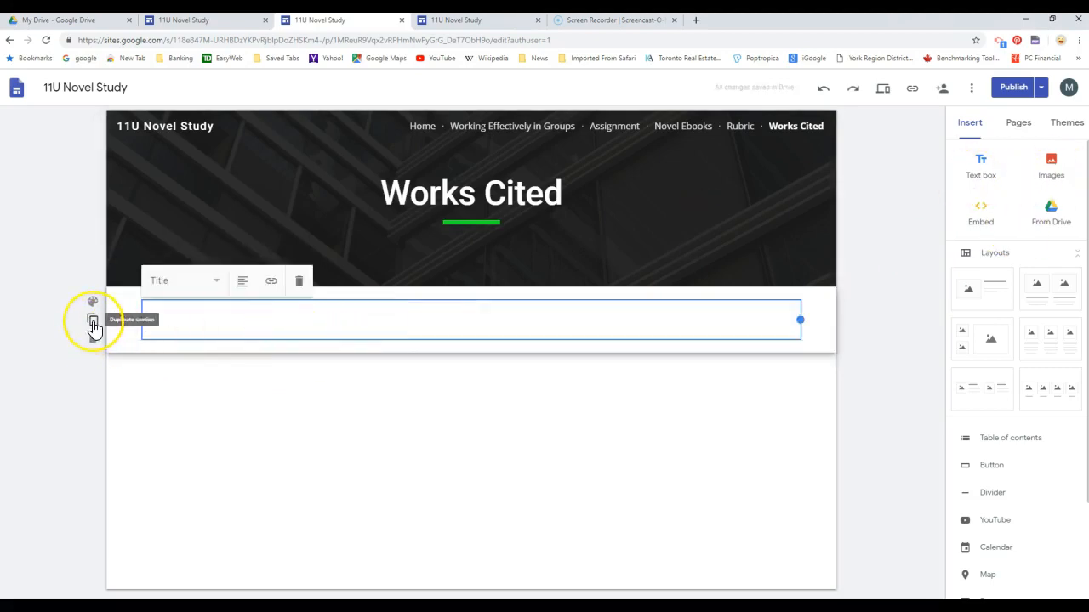
pyautogui.click(91, 303)
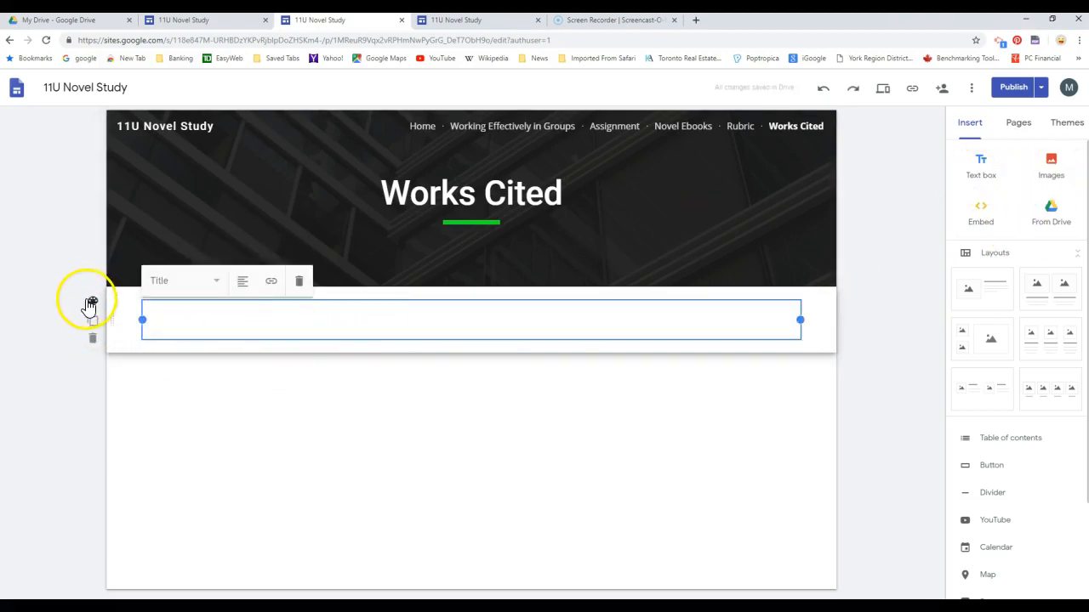
pyautogui.click(134, 370)
pyautogui.click(238, 393)
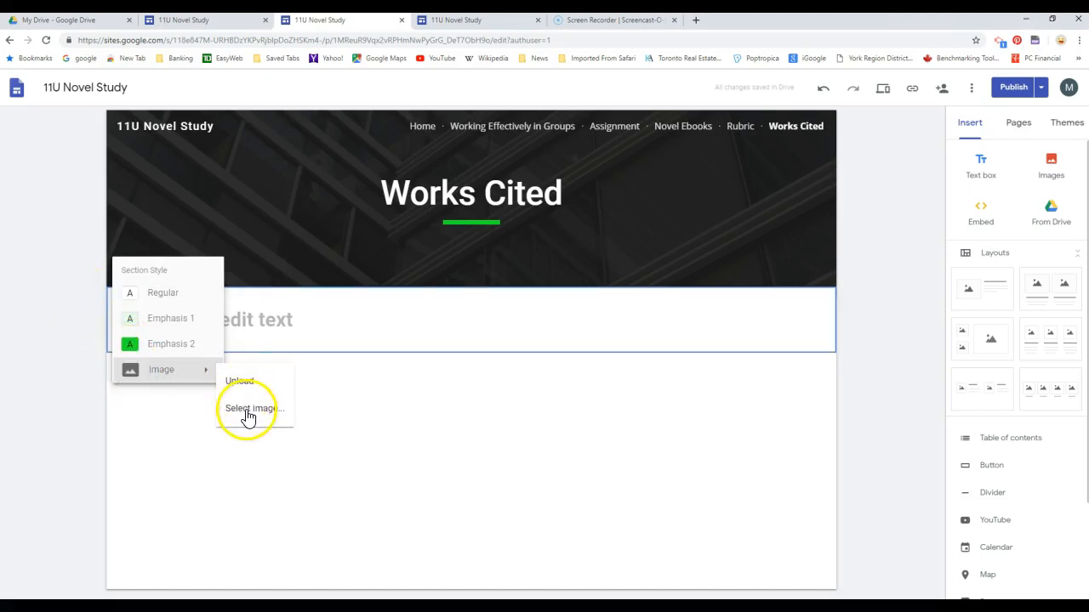
pyautogui.click(247, 414)
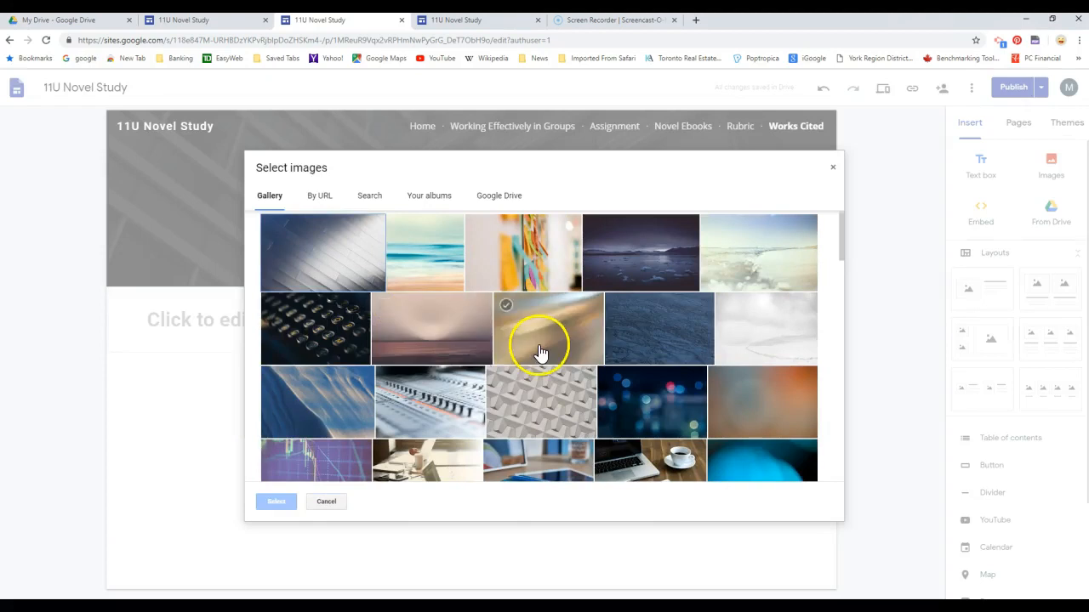
pyautogui.click(541, 349)
pyautogui.click(276, 502)
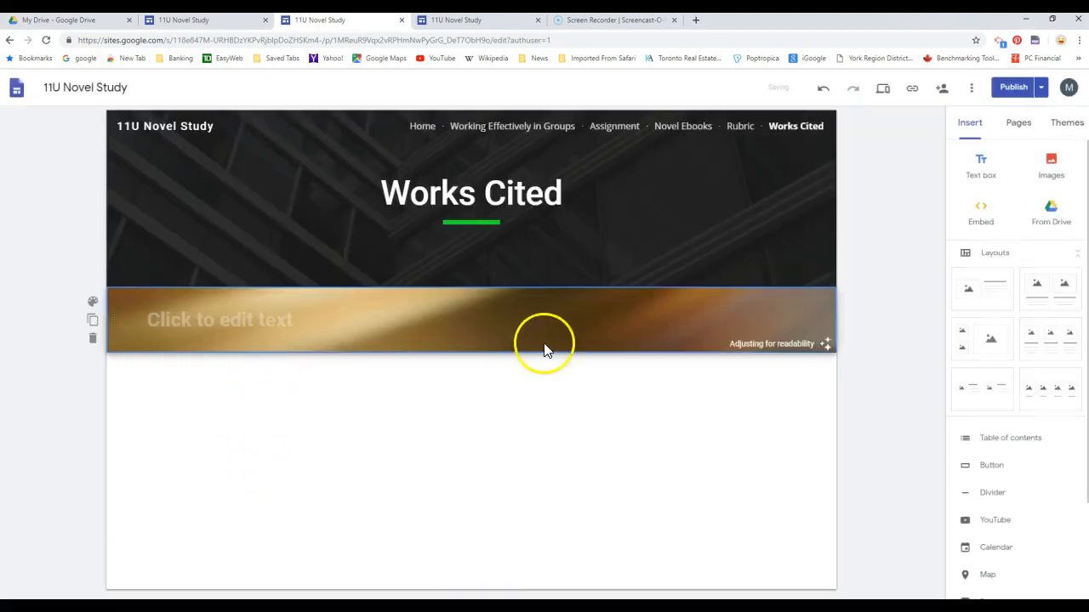
# - Delete the text section with the image background from the Works Cited page
pyautogui.click(208, 321)
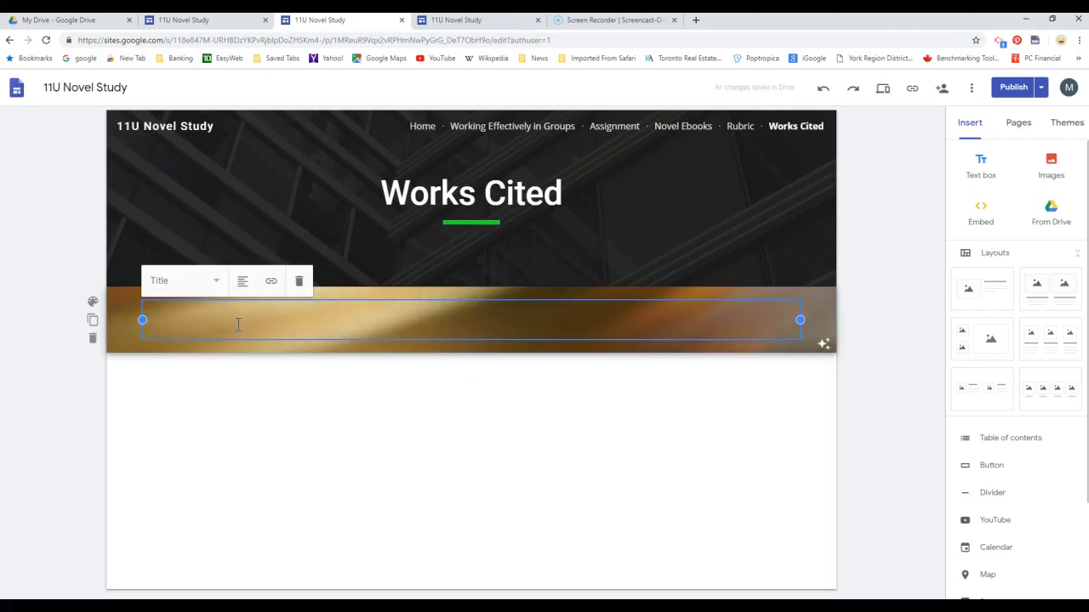
pyautogui.click(252, 389)
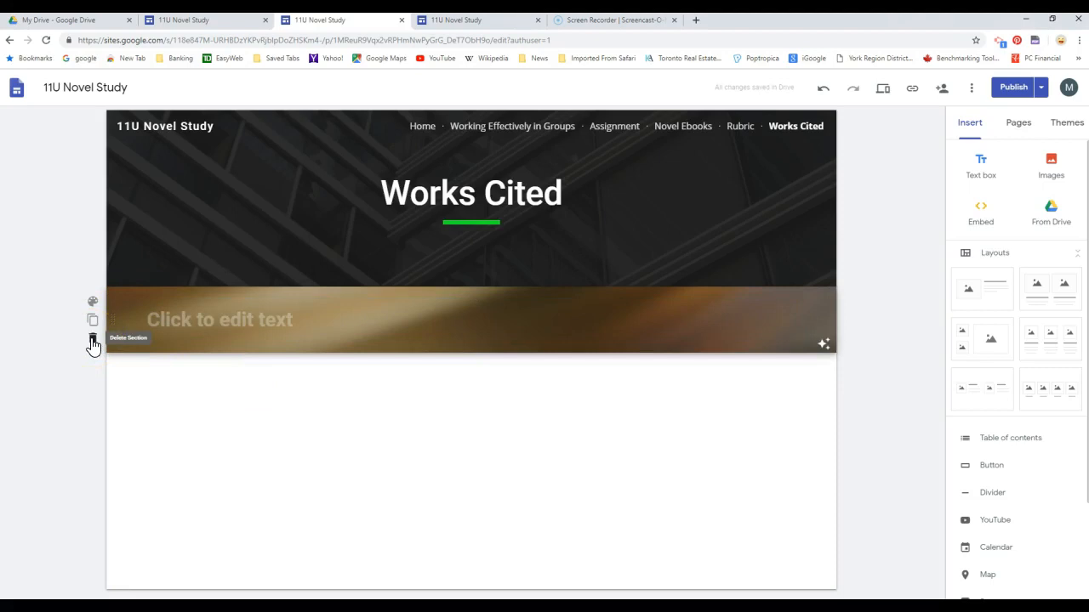
pyautogui.click(93, 340)
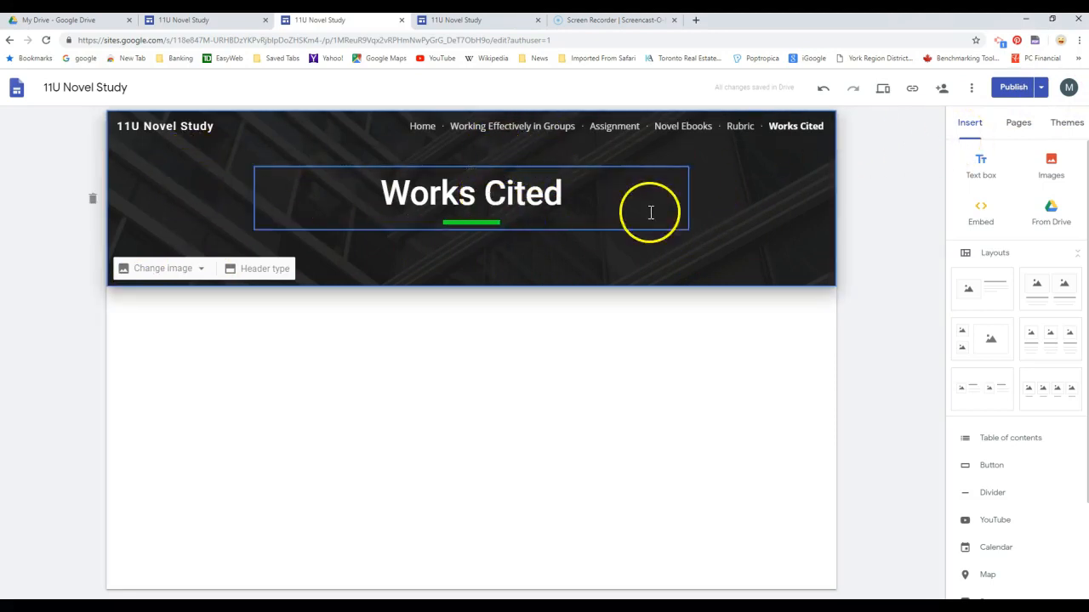
# - Try the purple accent colour of the Aristotle theme and restore the custom bright green
pyautogui.click(1065, 125)
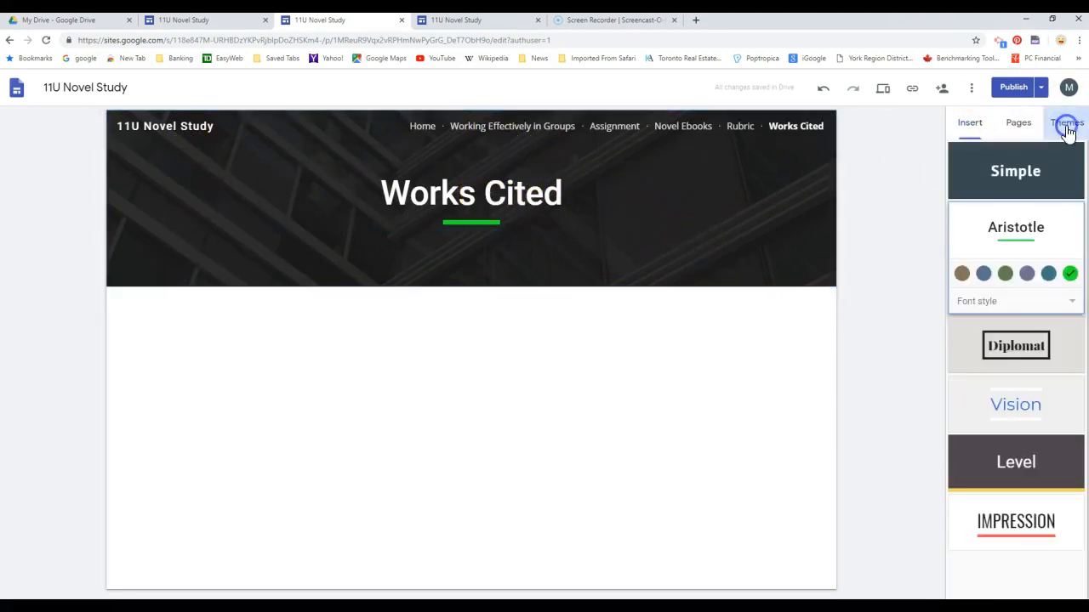
pyautogui.click(1027, 275)
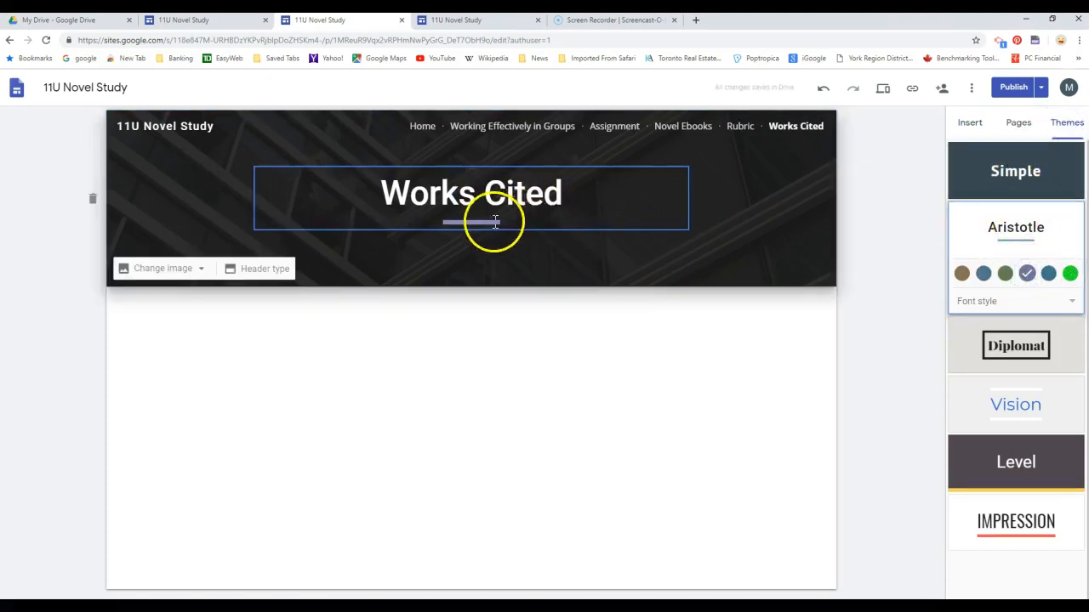
pyautogui.click(1070, 273)
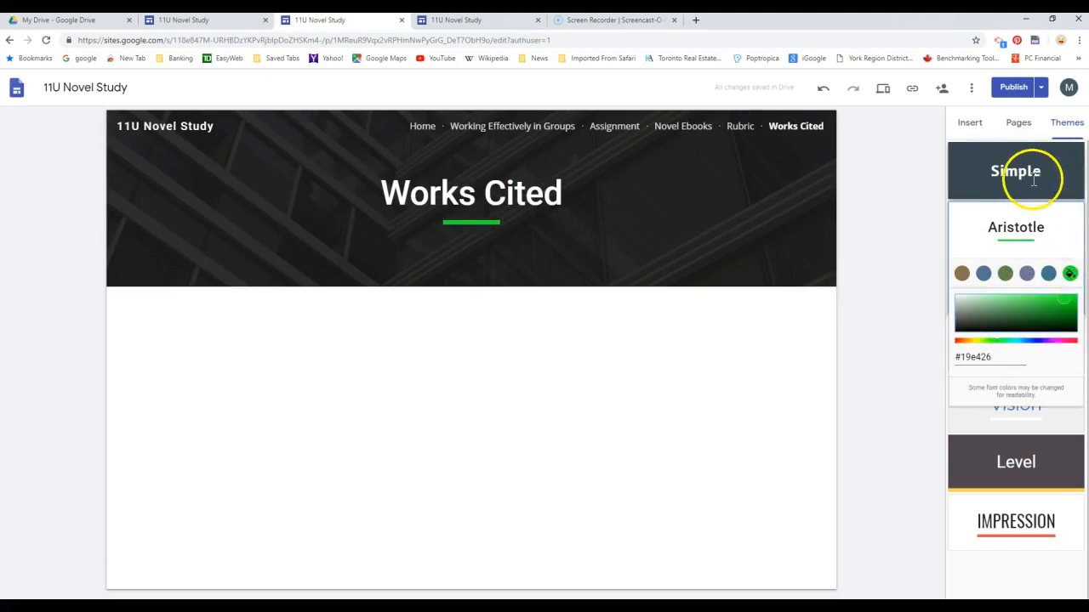
# - Look over the site's list of pages and return to the content that can be inserted
pyautogui.click(1018, 126)
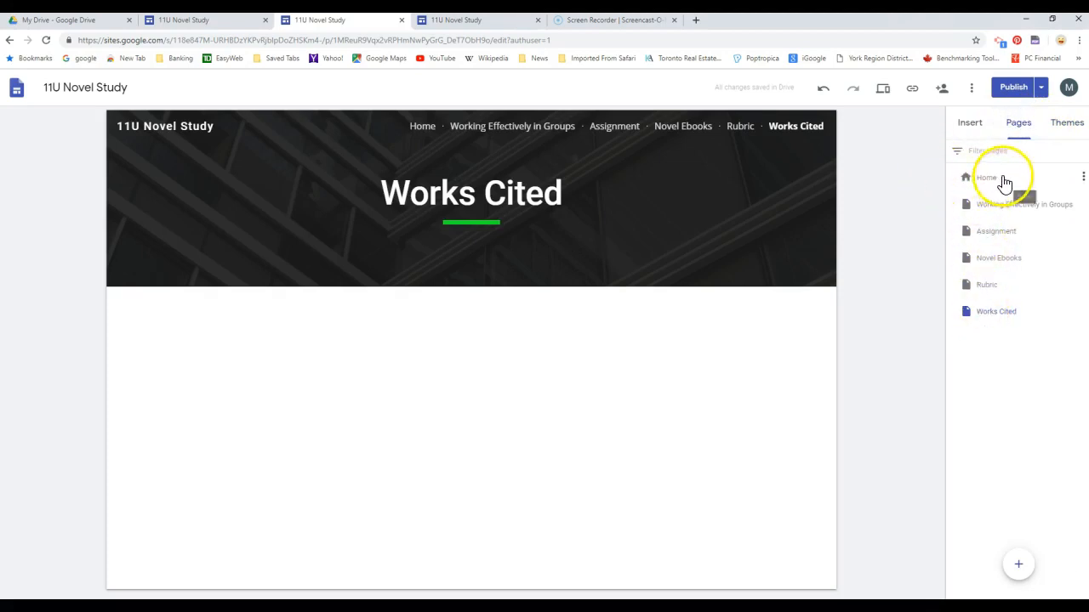
pyautogui.click(1065, 126)
pyautogui.click(970, 126)
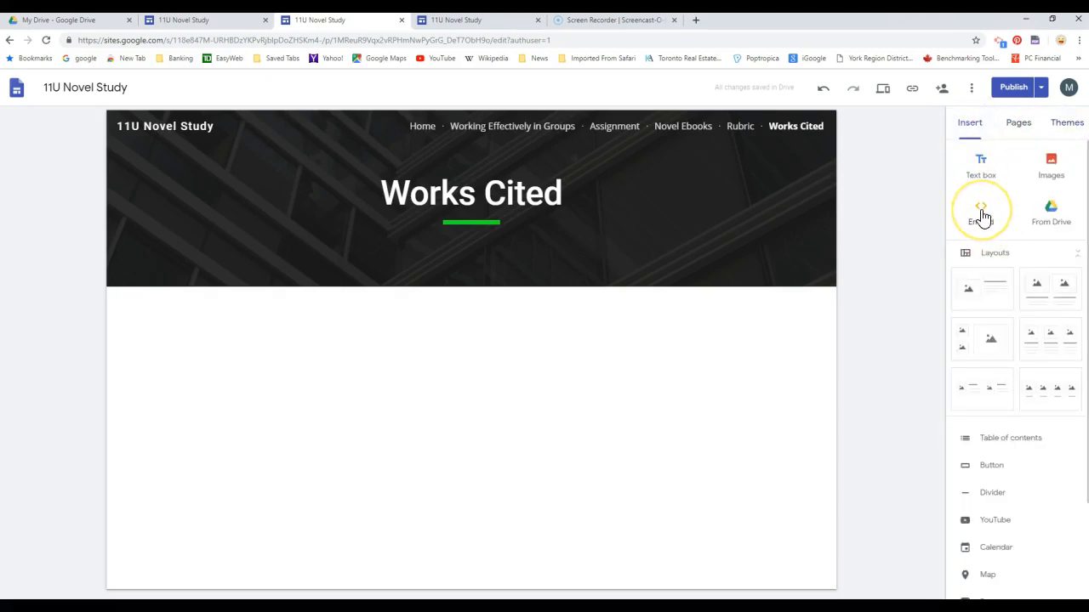
# - Examine the options for embedding web content by URL and by embed code, and cancel the embed
pyautogui.click(981, 214)
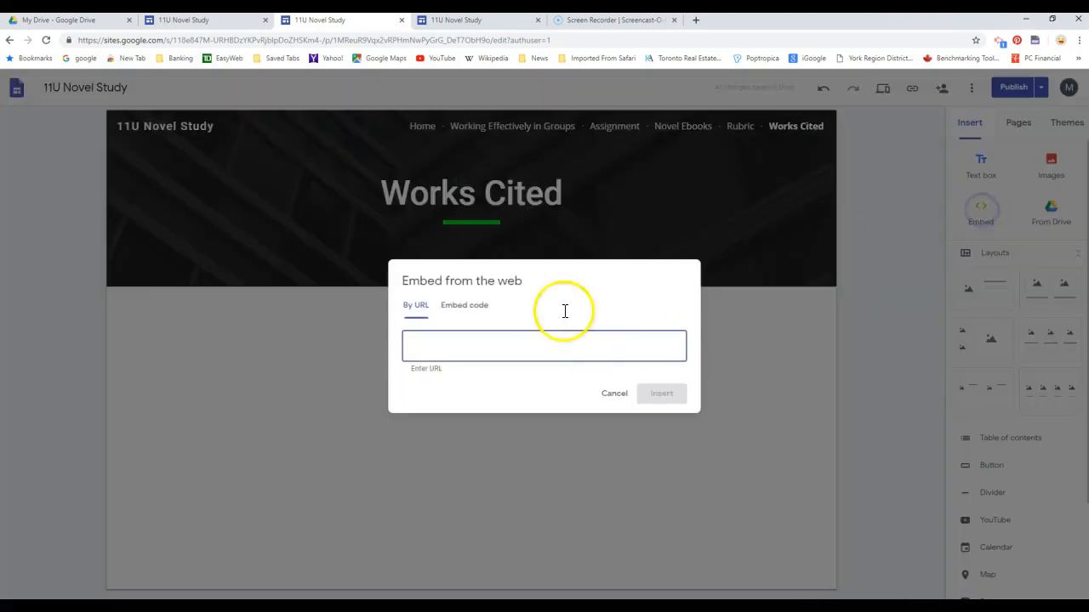
pyautogui.click(464, 306)
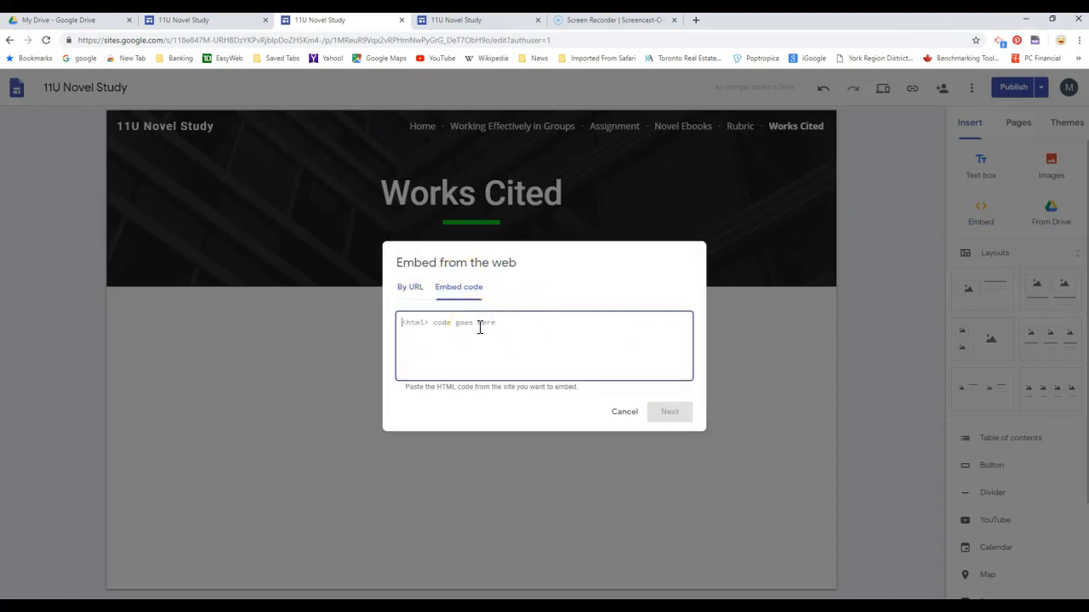
pyautogui.click(407, 291)
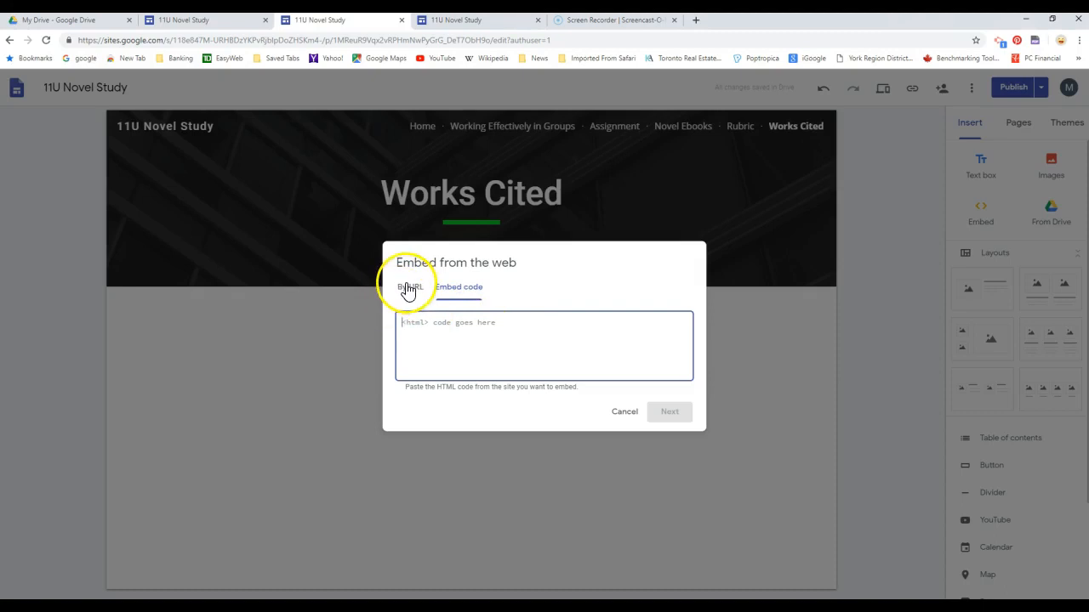
pyautogui.click(606, 395)
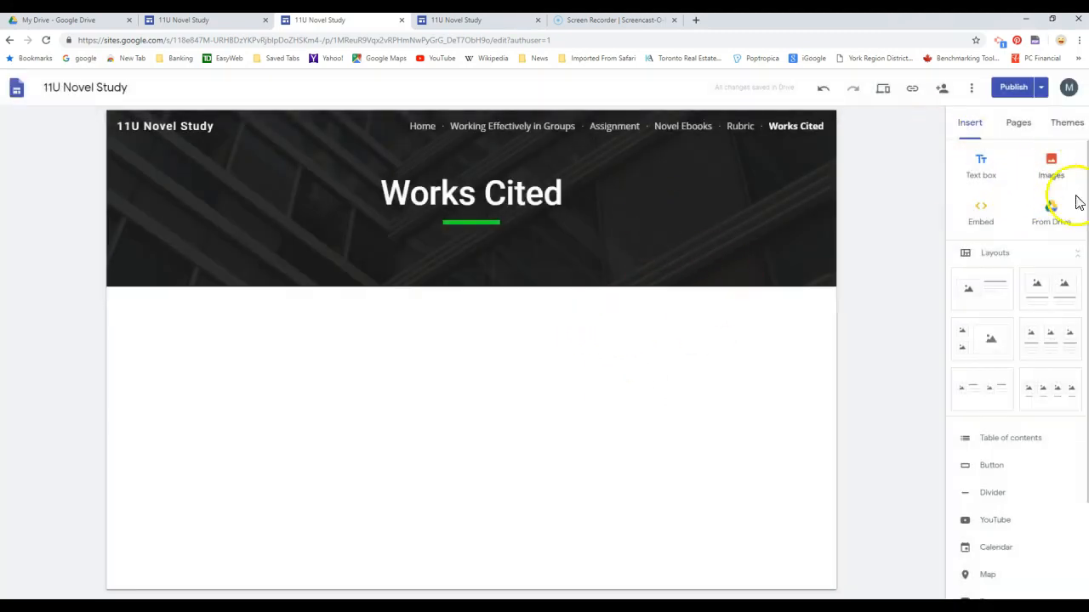
# - Browse the Google Drive folders and sources available for inserting files, and close the Drive browser
pyautogui.click(1052, 223)
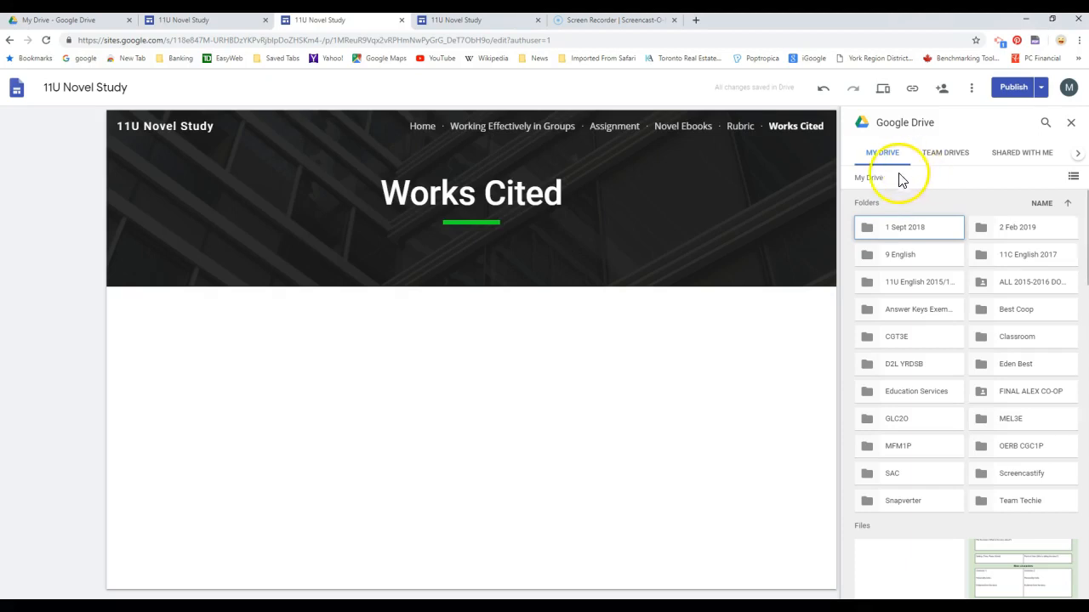
pyautogui.moveTo(181, 238)
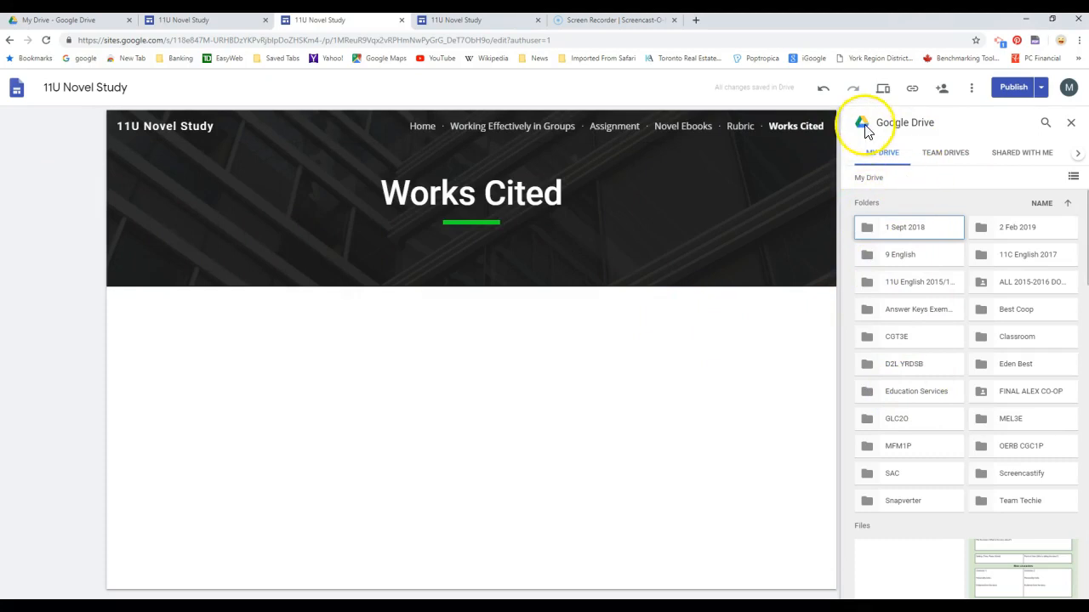
pyautogui.click(953, 158)
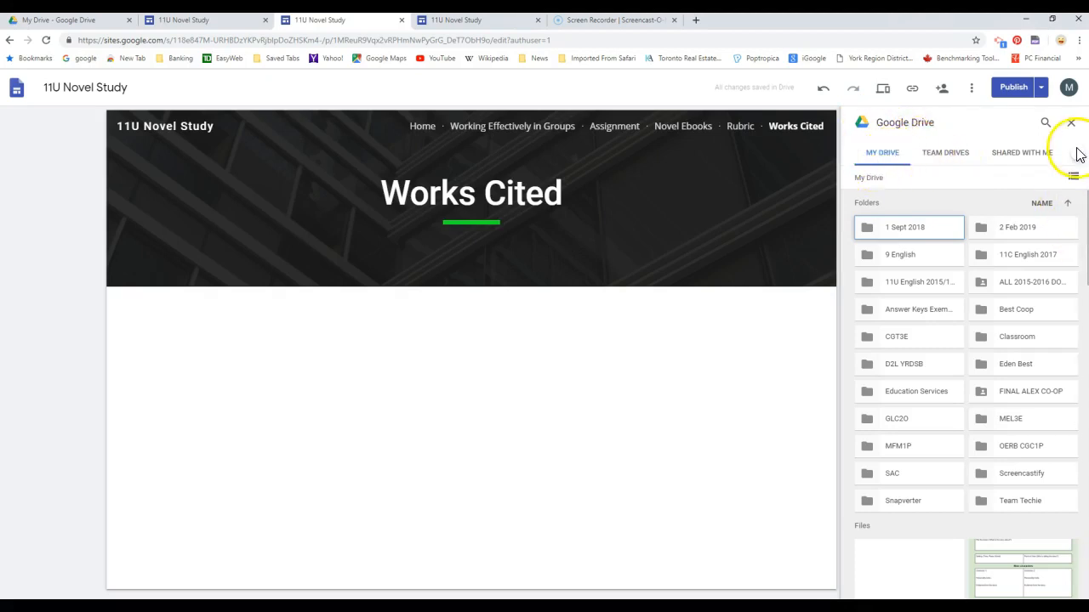
pyautogui.click(1071, 122)
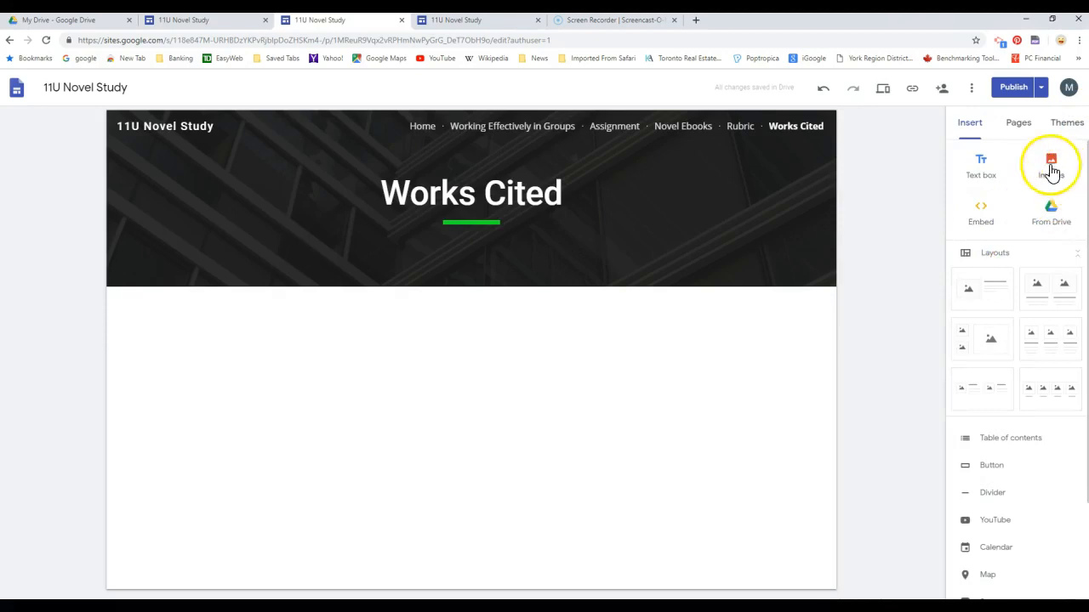
# - Search the web images for "daffy duck" and insert the red Daffy Duck award picture on the Works Cited page
pyautogui.click(1051, 171)
pyautogui.click(1032, 231)
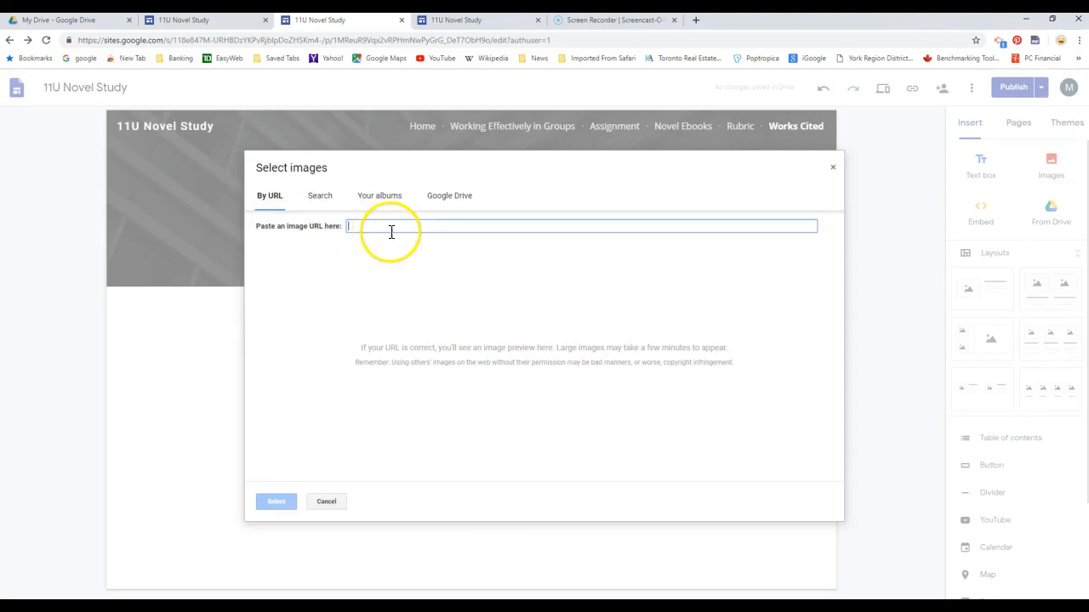
pyautogui.click(320, 201)
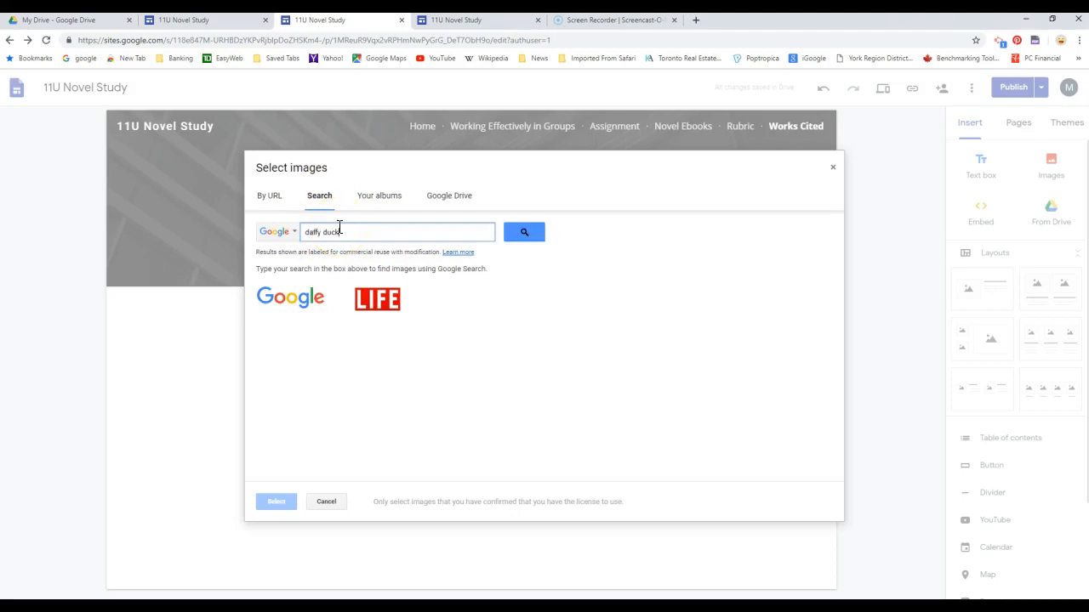
pyautogui.write('daffy duck')
pyautogui.click(531, 229)
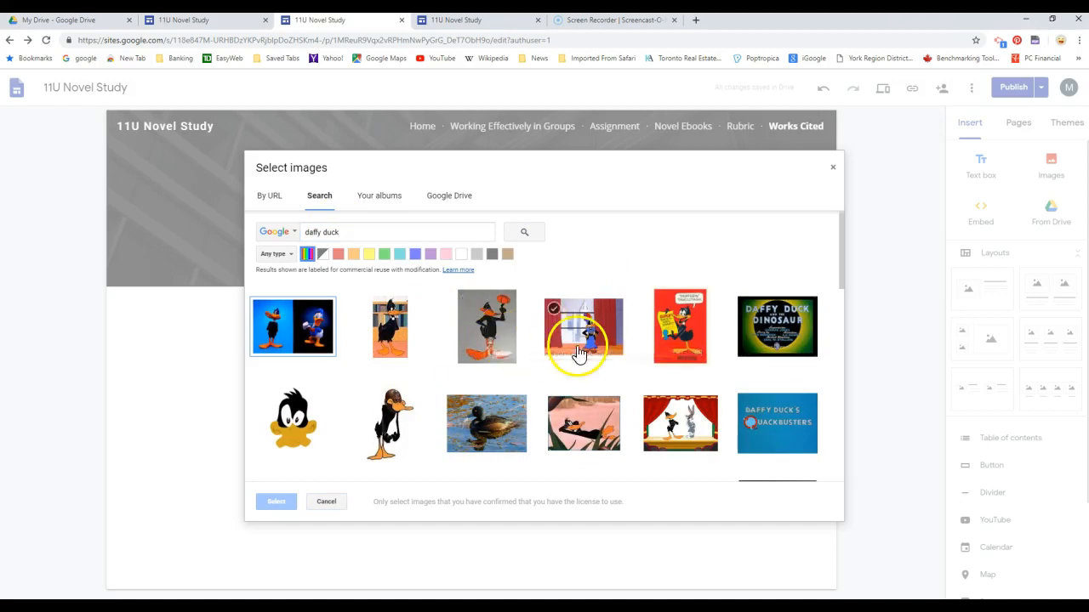
pyautogui.click(679, 326)
pyautogui.click(275, 501)
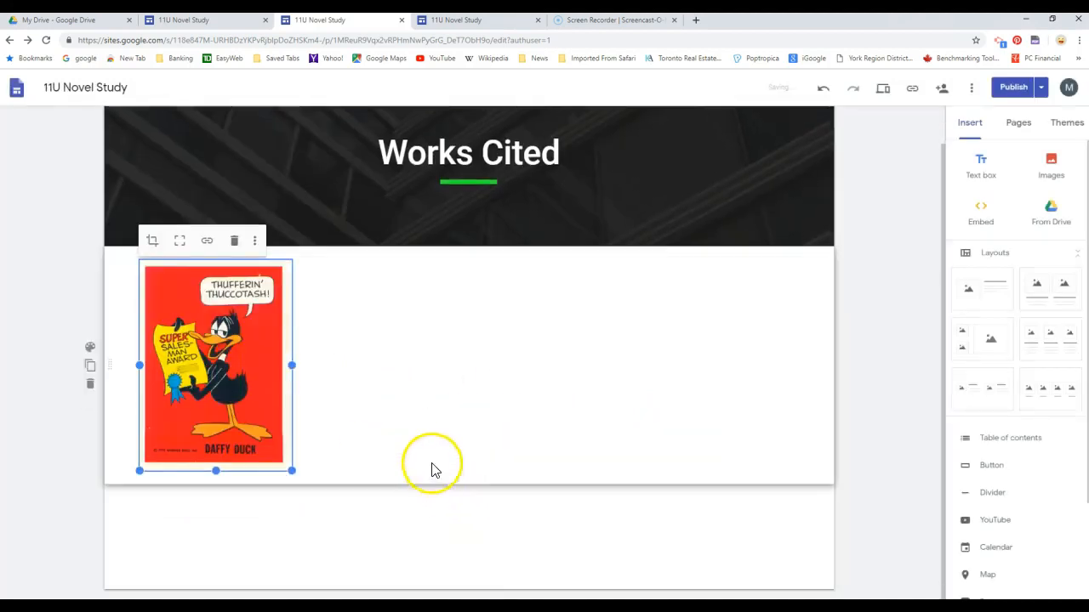
# - Upload the Bugs Bunny face image from the Pictures folder and place it beside the Daffy Duck picture on the Works Cited page
pyautogui.click(385, 532)
pyautogui.click(231, 333)
pyautogui.click(583, 308)
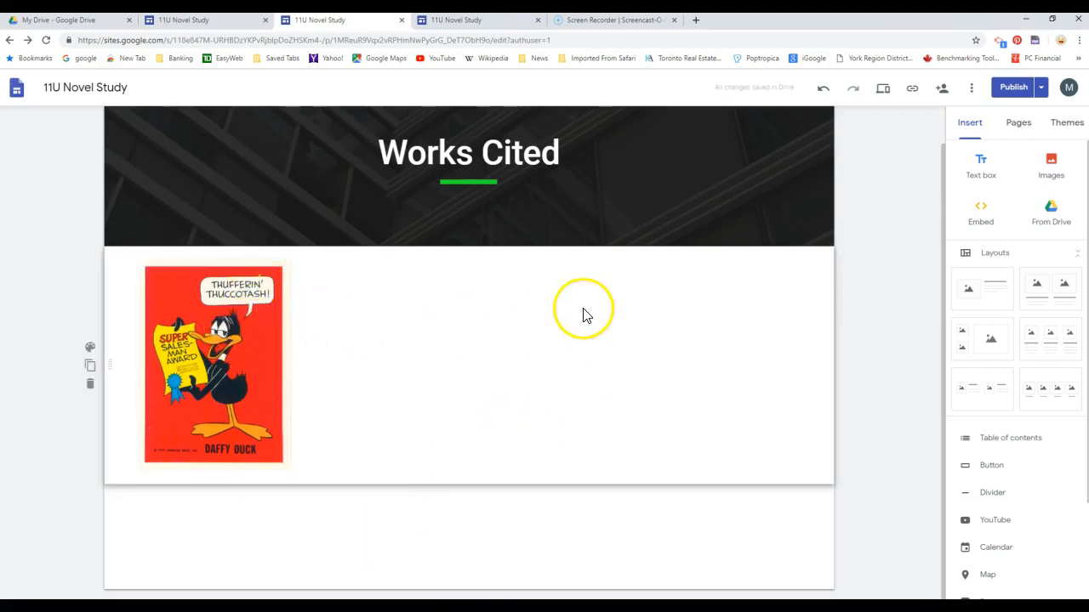
pyautogui.click(1053, 170)
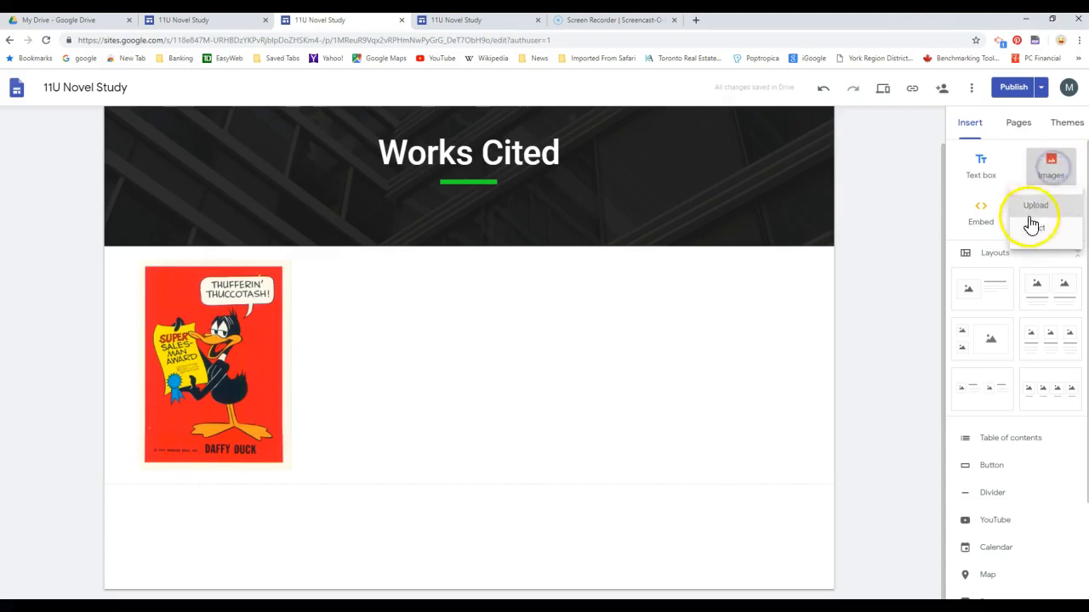
pyautogui.click(1046, 211)
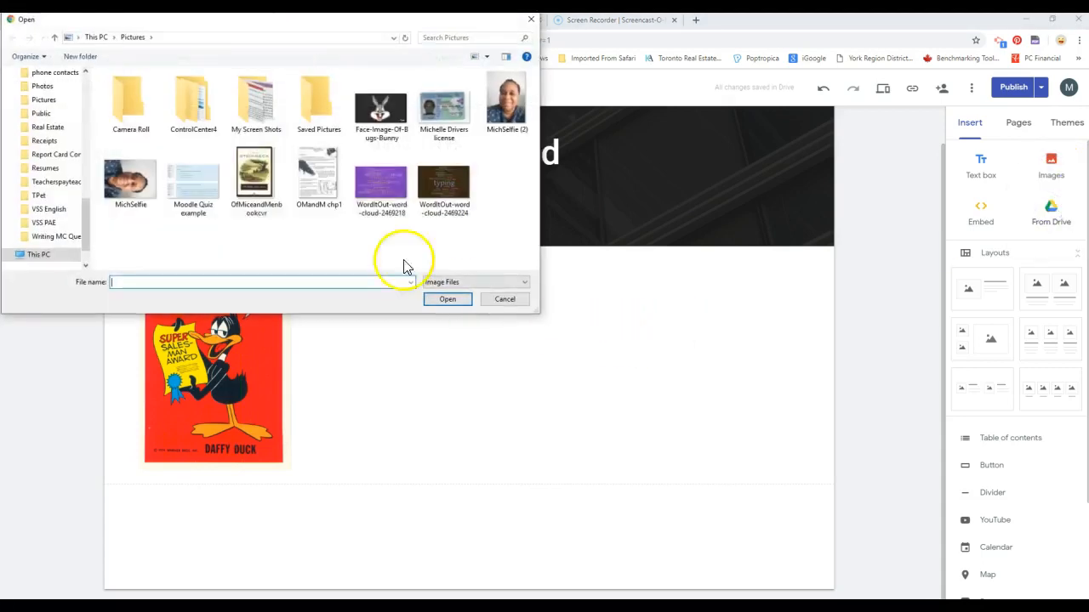
pyautogui.click(378, 112)
pyautogui.click(444, 299)
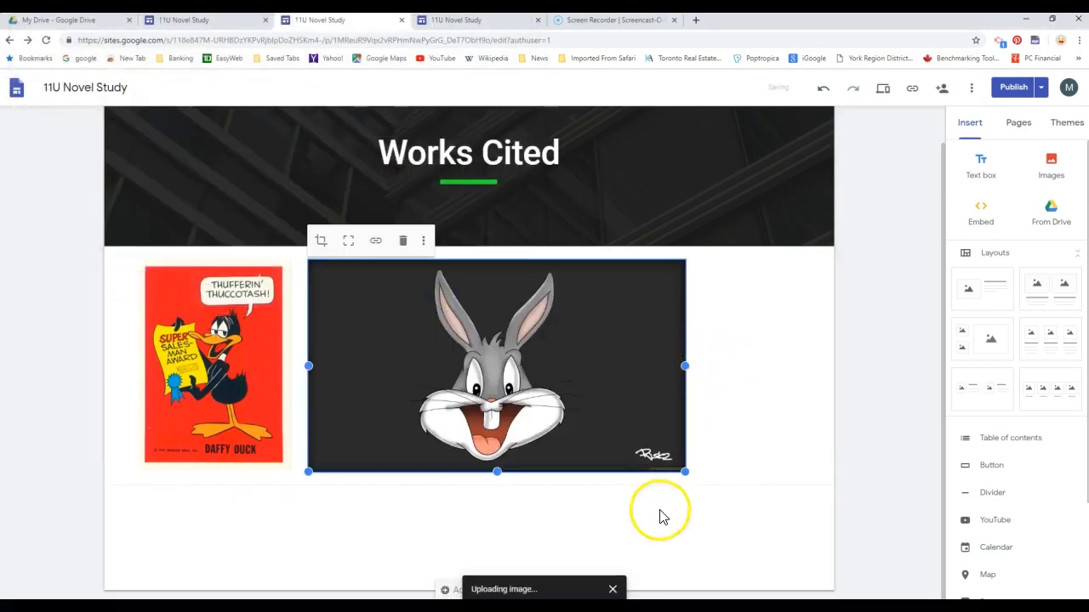
pyautogui.click(624, 518)
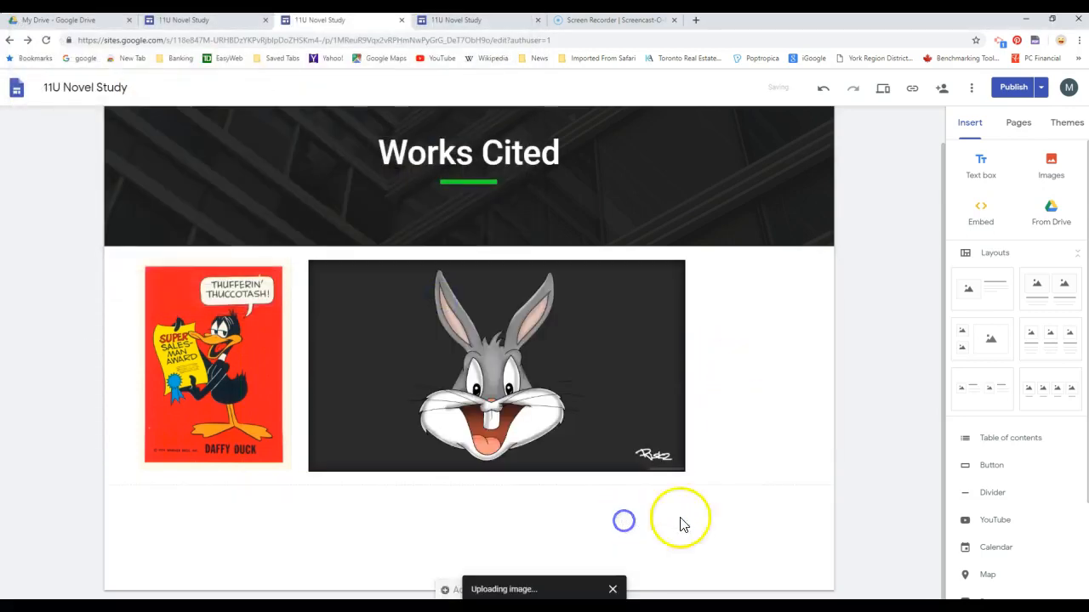
# - Link the Bugs Bunny image to the site's Novel Ebooks page
pyautogui.click(523, 344)
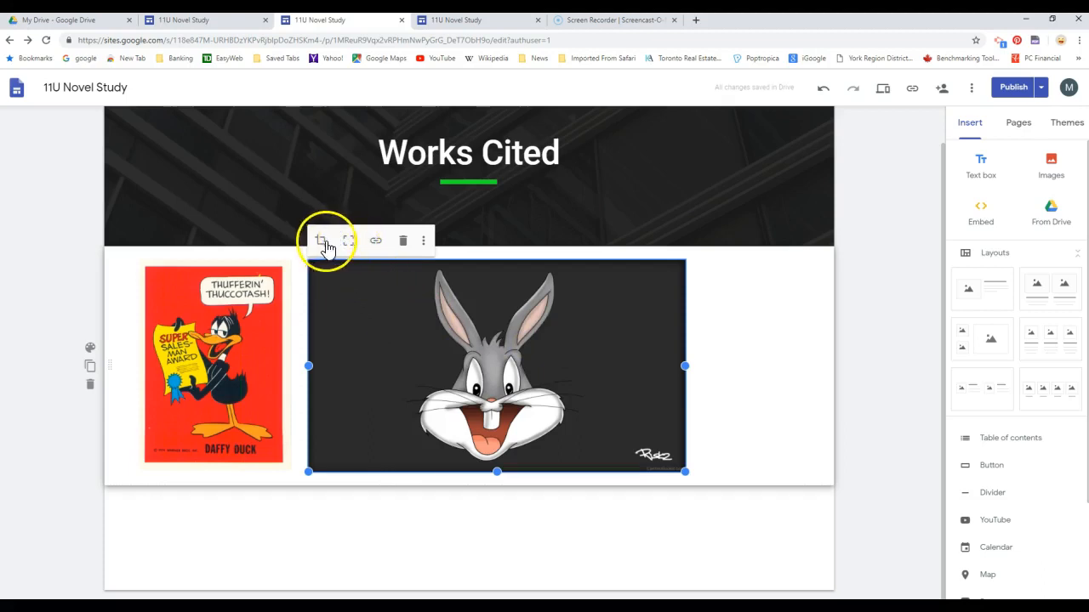
pyautogui.click(377, 243)
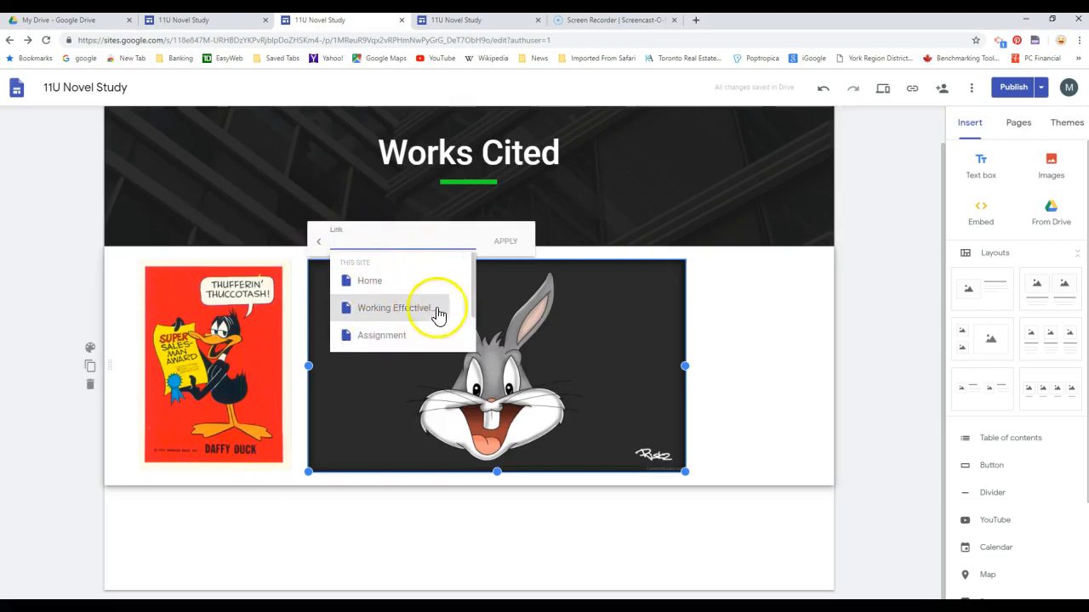
pyautogui.scroll(-1, 421, 319)
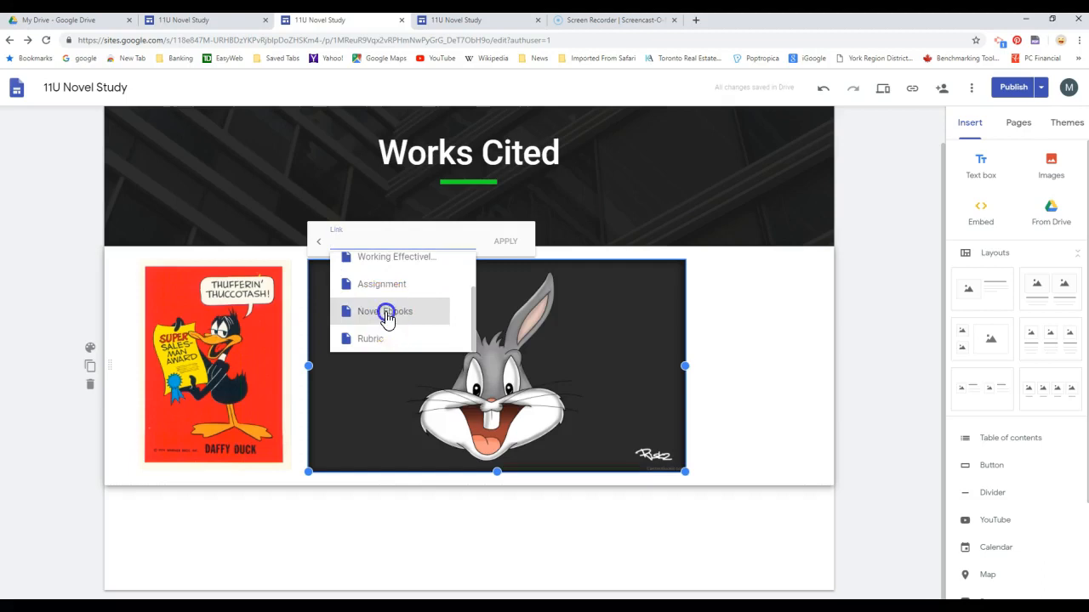
pyautogui.click(386, 314)
pyautogui.click(503, 241)
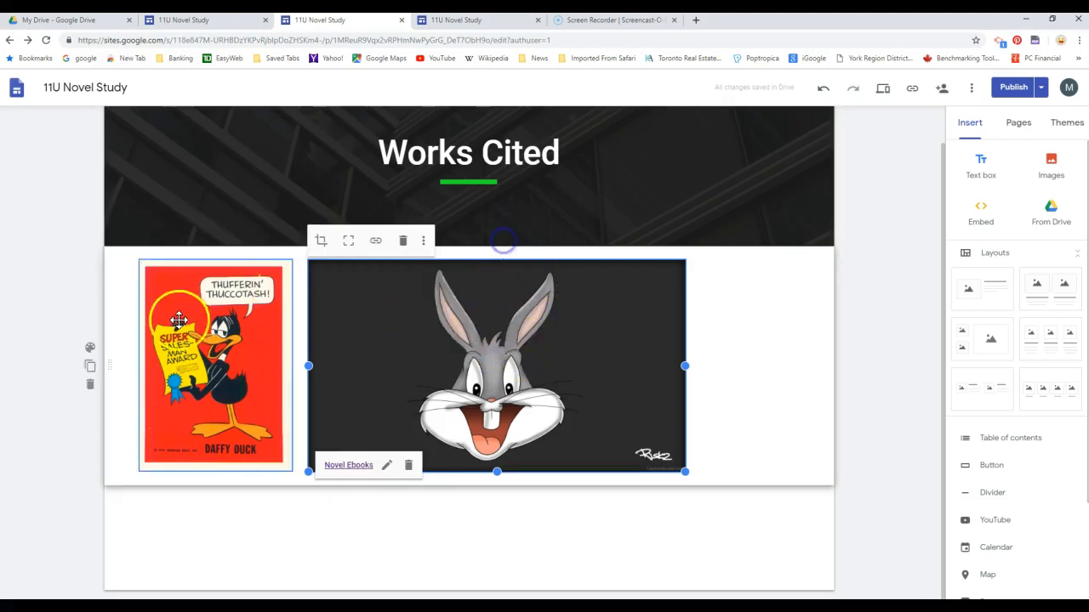
# - Link the Daffy Duck image to the site's Assignment page and deselect it
pyautogui.click(179, 319)
pyautogui.click(207, 241)
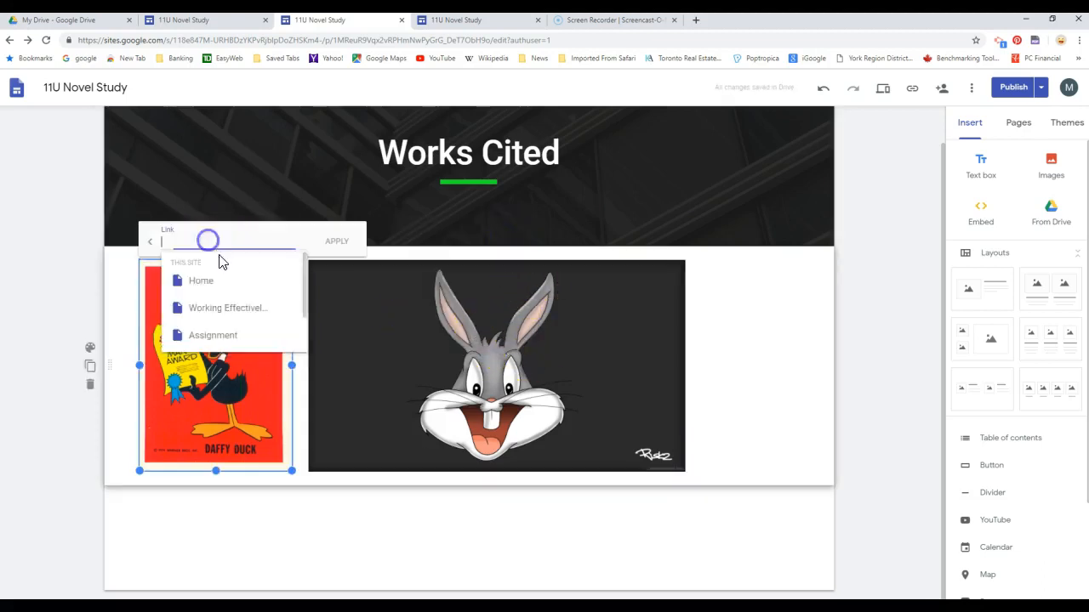
pyautogui.click(226, 335)
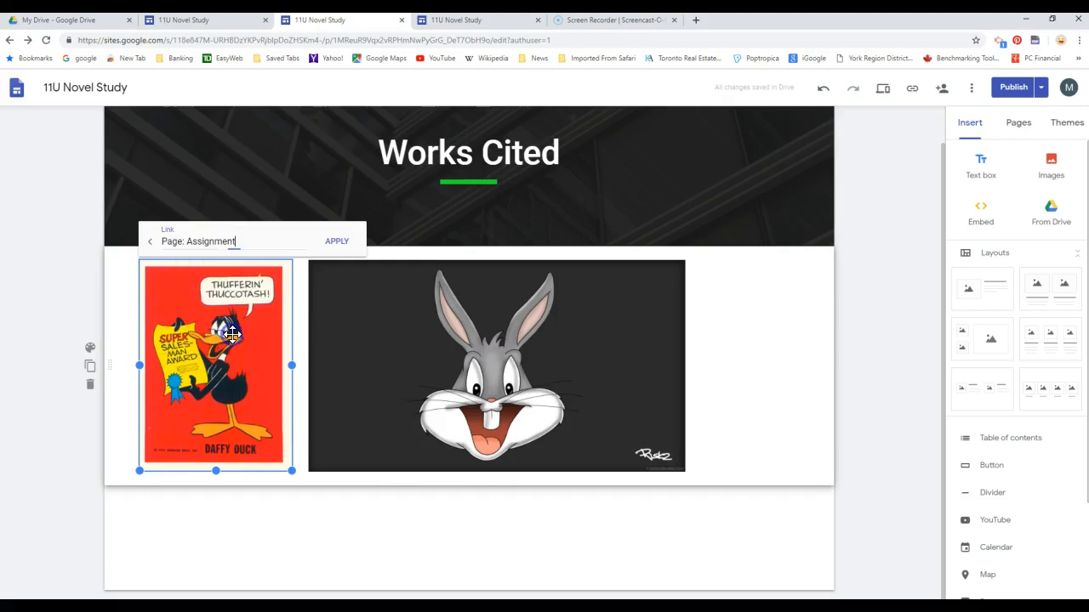
pyautogui.click(326, 248)
pyautogui.click(889, 370)
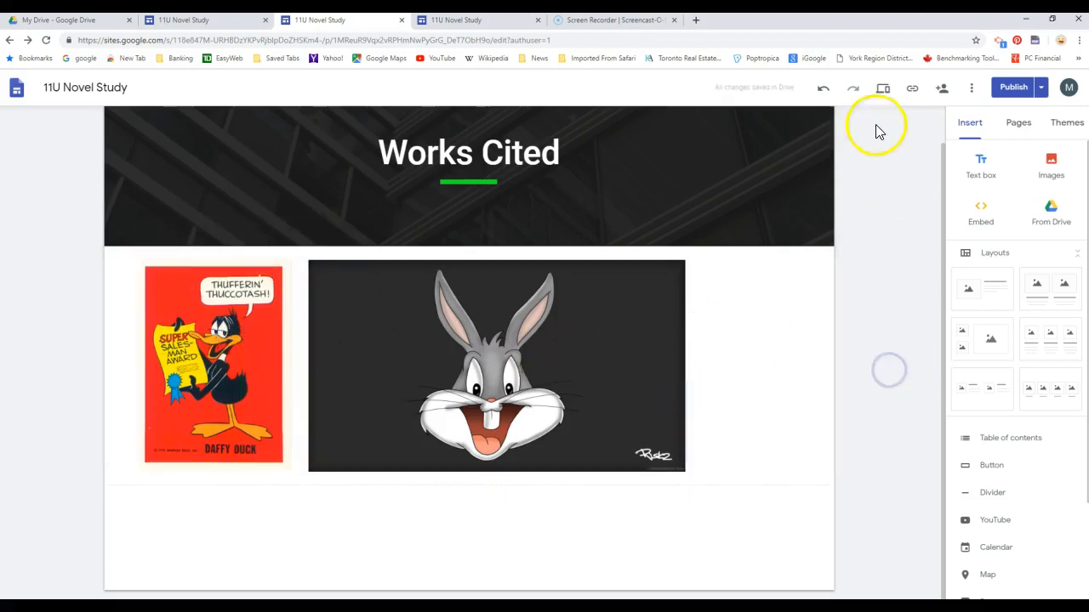
# - Preview the Works Cited page, return to the editor and publish the site
pyautogui.click(886, 90)
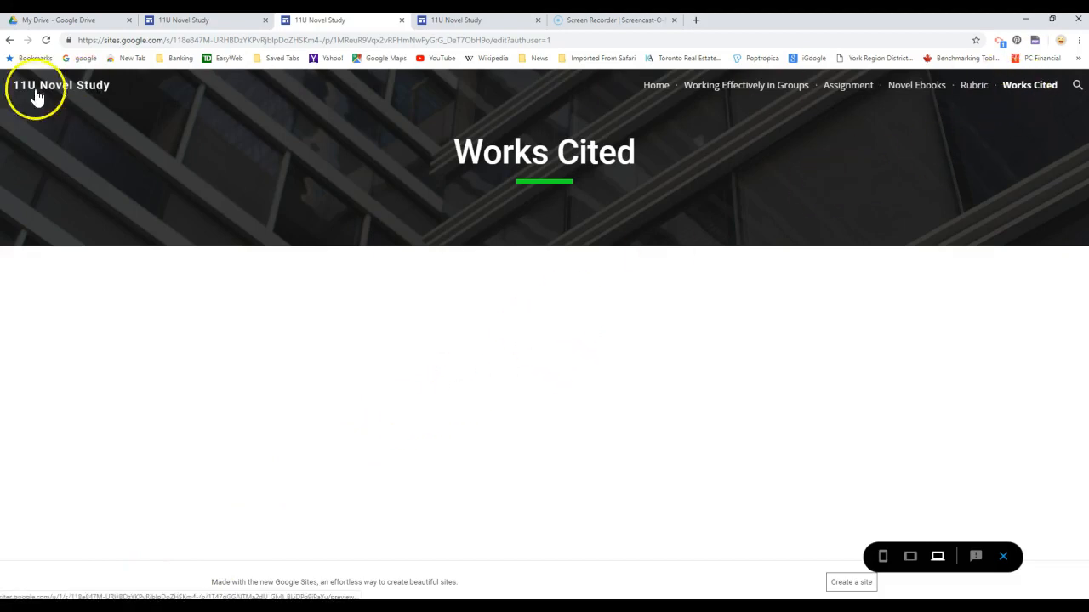
pyautogui.click(10, 42)
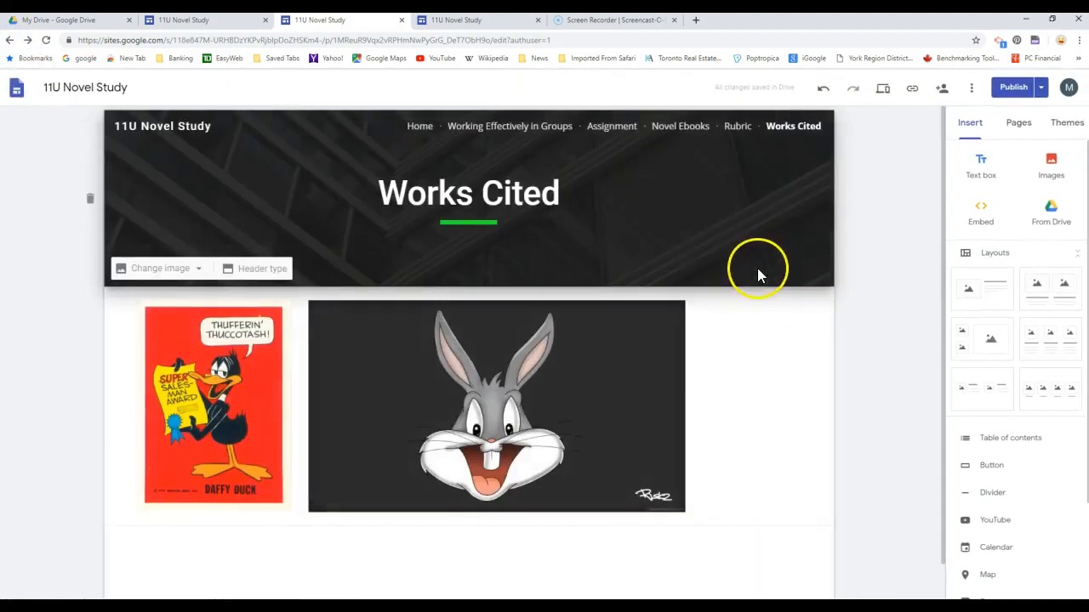
pyautogui.click(1011, 87)
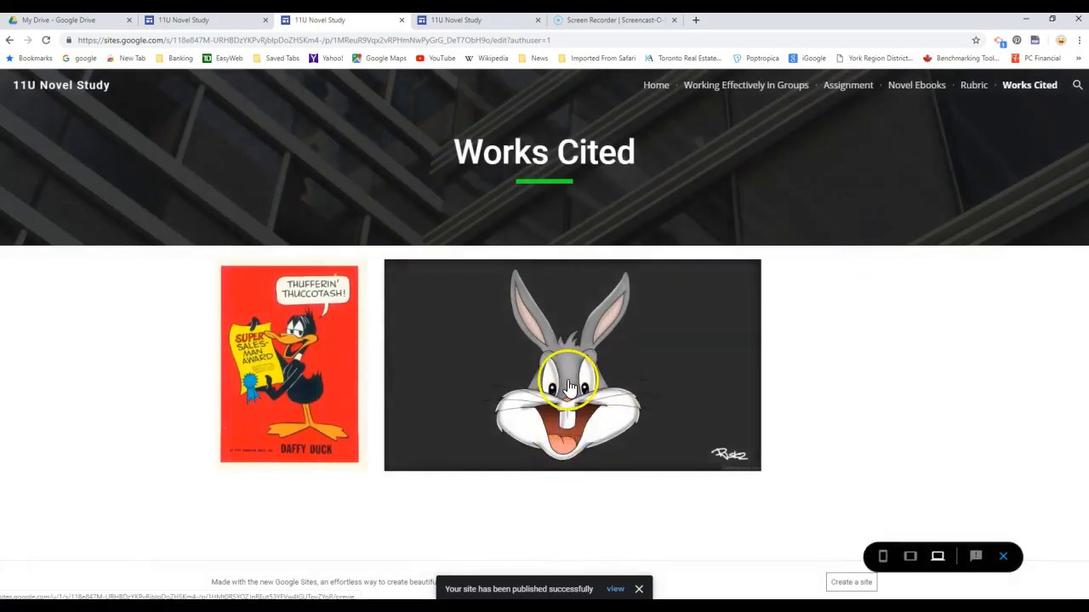
# - Test the links of the Bugs Bunny and Daffy Duck images in the site preview, and close the preview
pyautogui.click(570, 387)
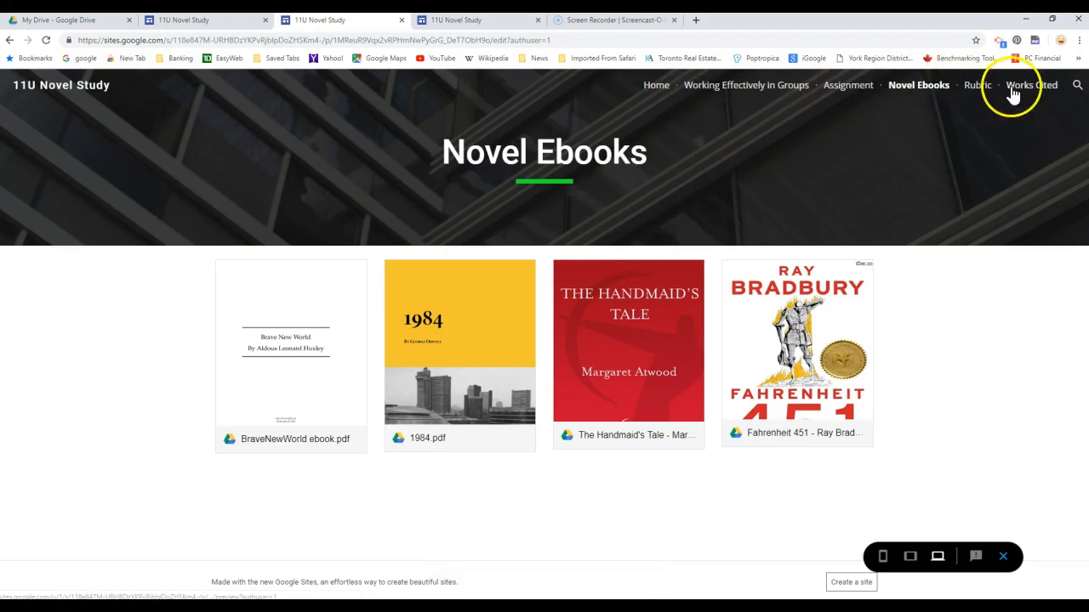
pyautogui.hotkey('alt', 'Left')
pyautogui.hotkey('alt', 'Left')
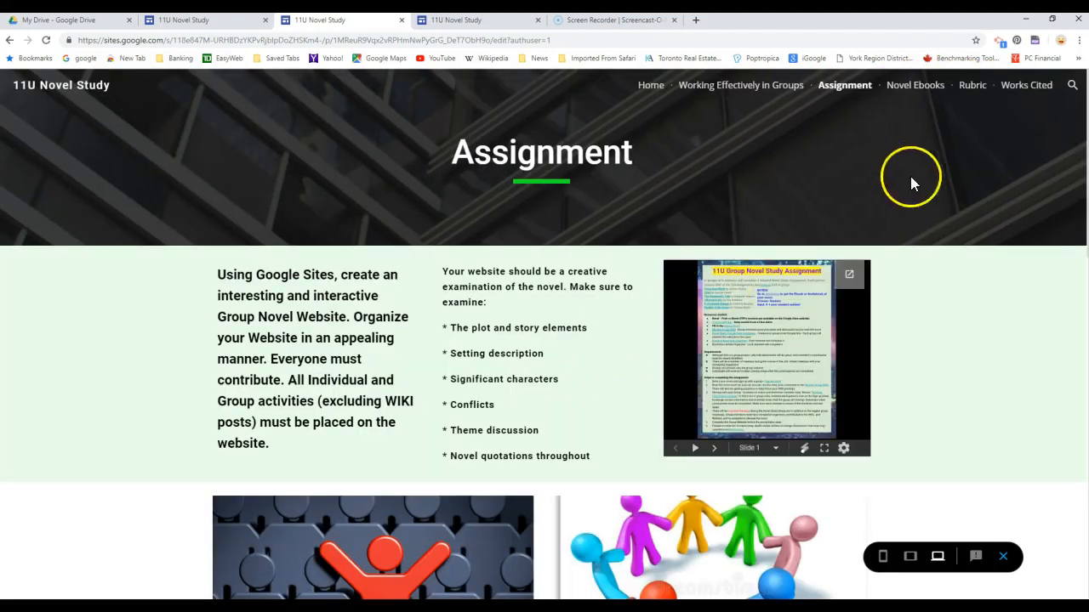
pyautogui.click(1010, 561)
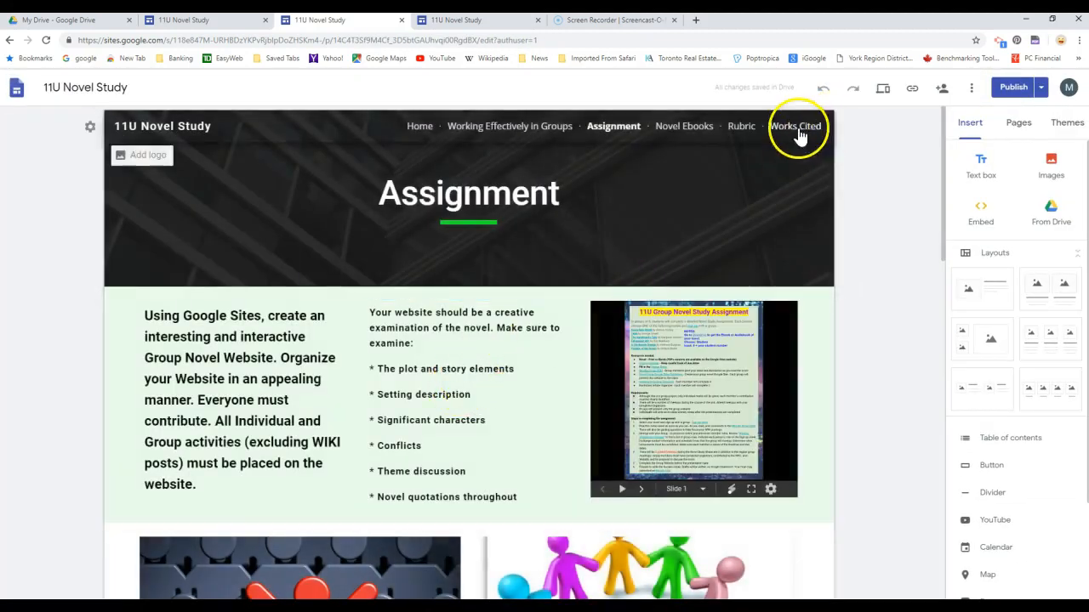
# - Add an empty text box and a layout of three captioned images below the pictures on the Works Cited page
pyautogui.click(796, 127)
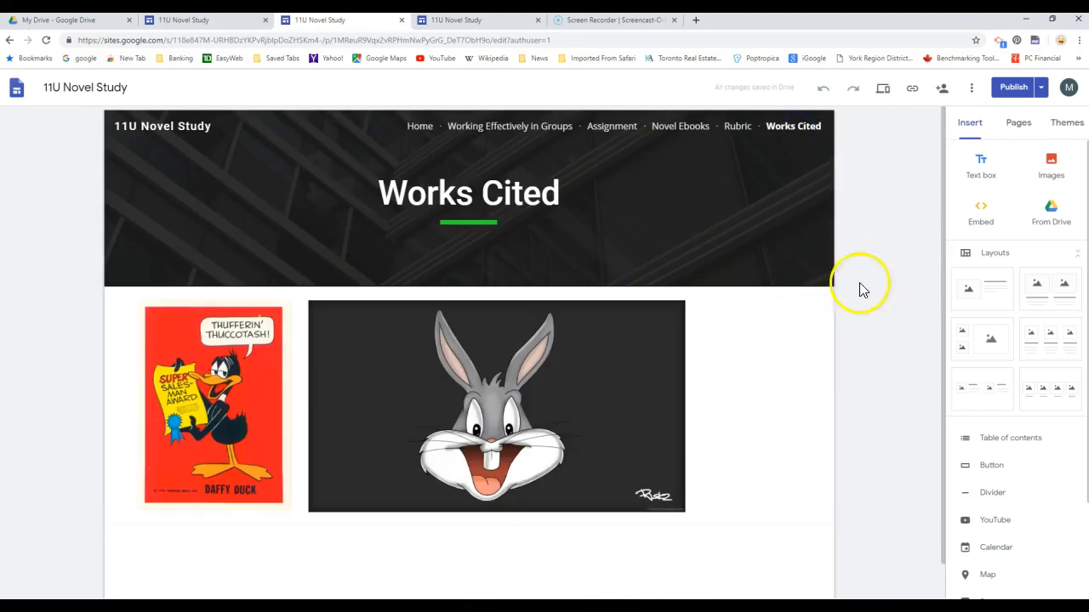
pyautogui.scroll(-1, 733, 328)
pyautogui.click(235, 549)
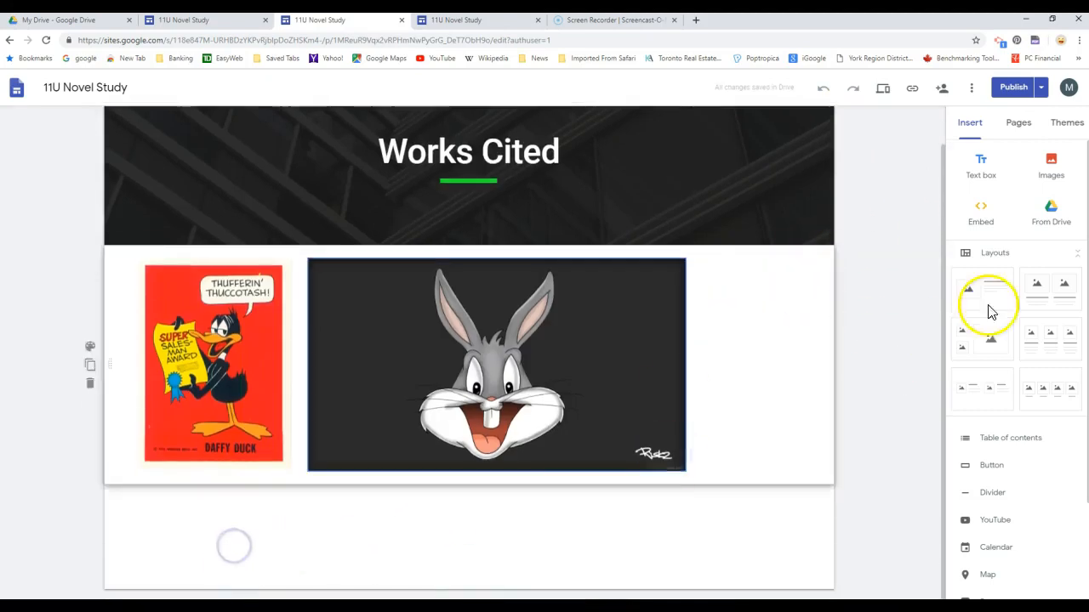
pyautogui.click(980, 169)
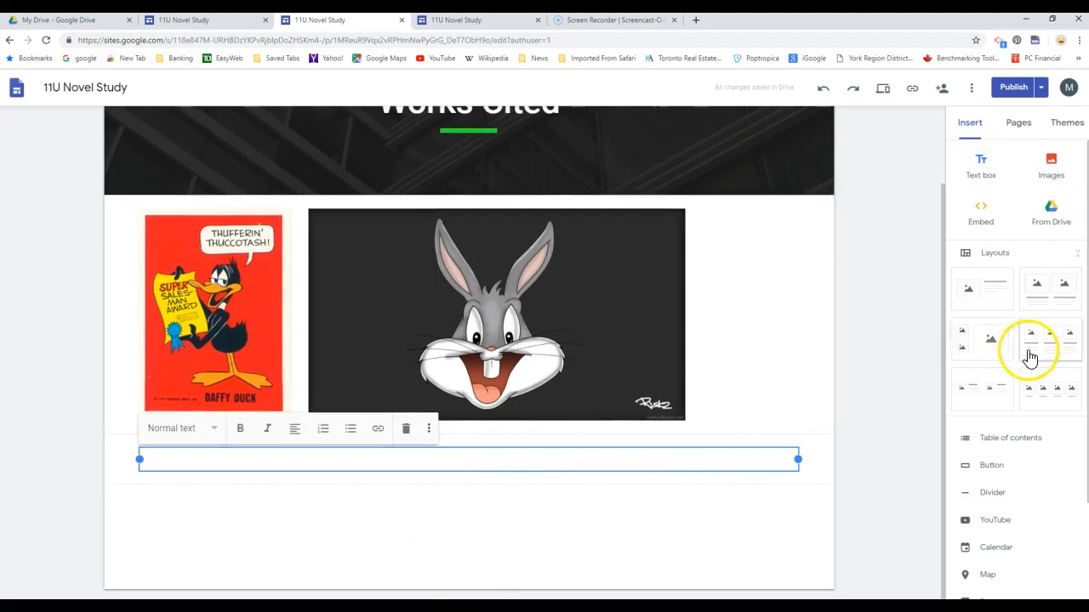
pyautogui.click(1050, 339)
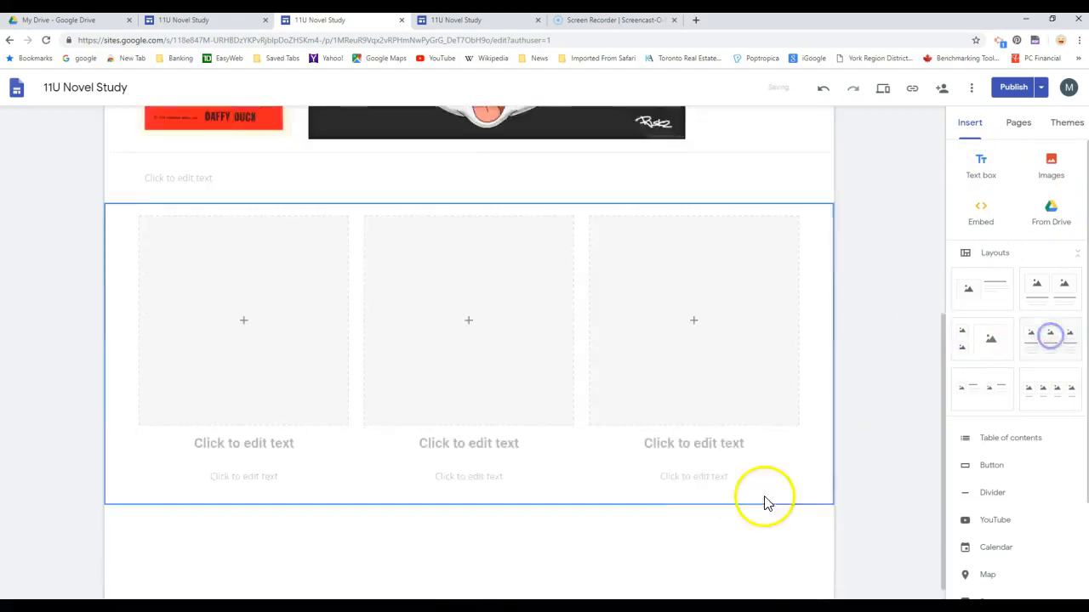
# - Look over the content options of the layout's first image placeholder, and select the empty text box above the layout
pyautogui.click(245, 303)
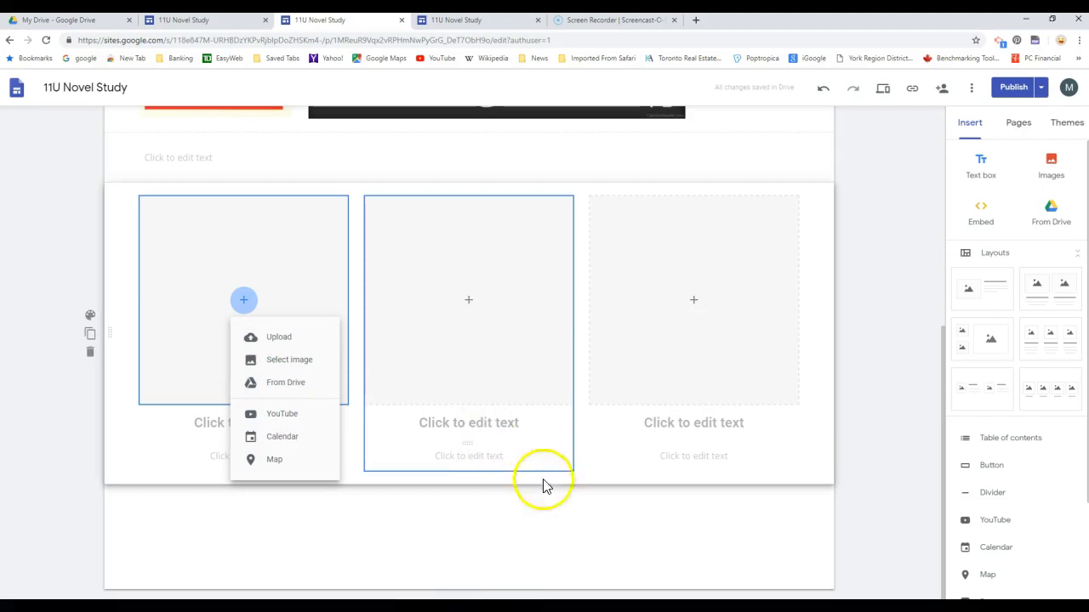
pyautogui.click(524, 522)
pyautogui.click(183, 153)
pyautogui.click(190, 159)
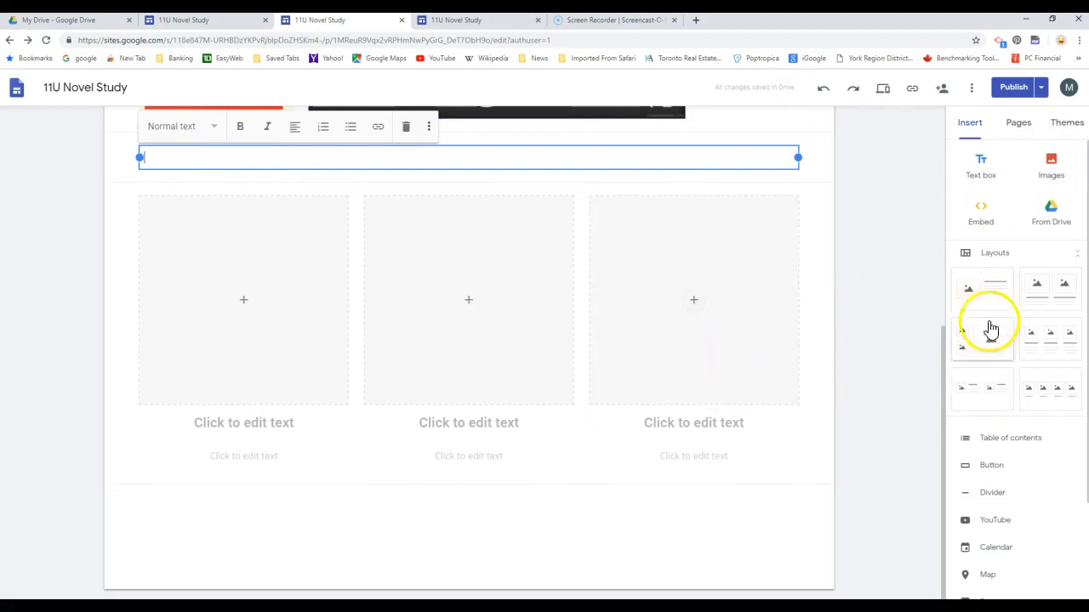
# - Add a layout with one image beside a heading and text below the three-image layout
pyautogui.click(990, 292)
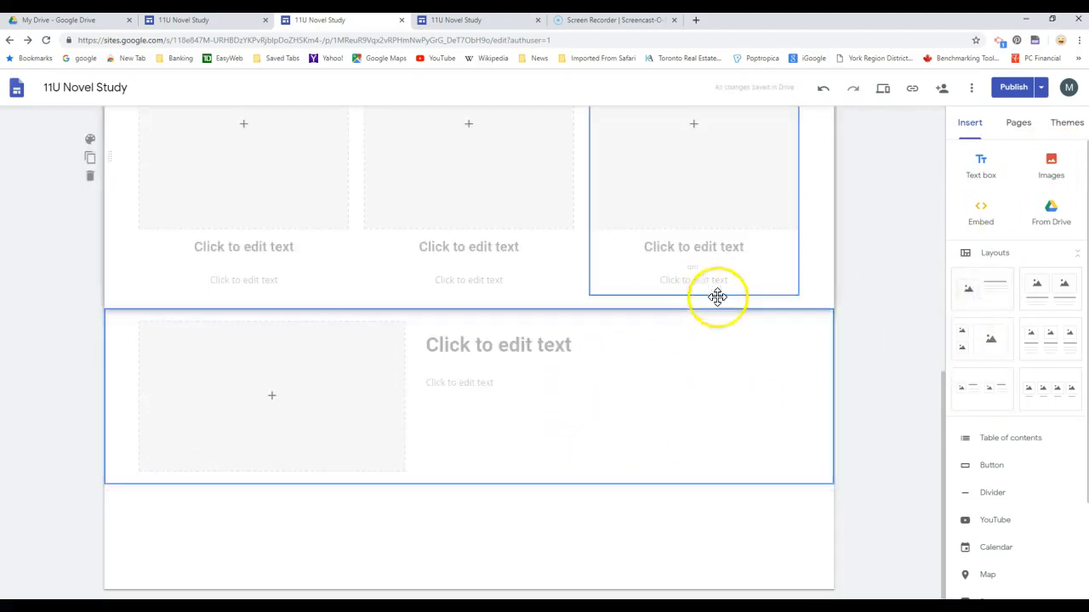
pyautogui.scroll(5, 557, 322)
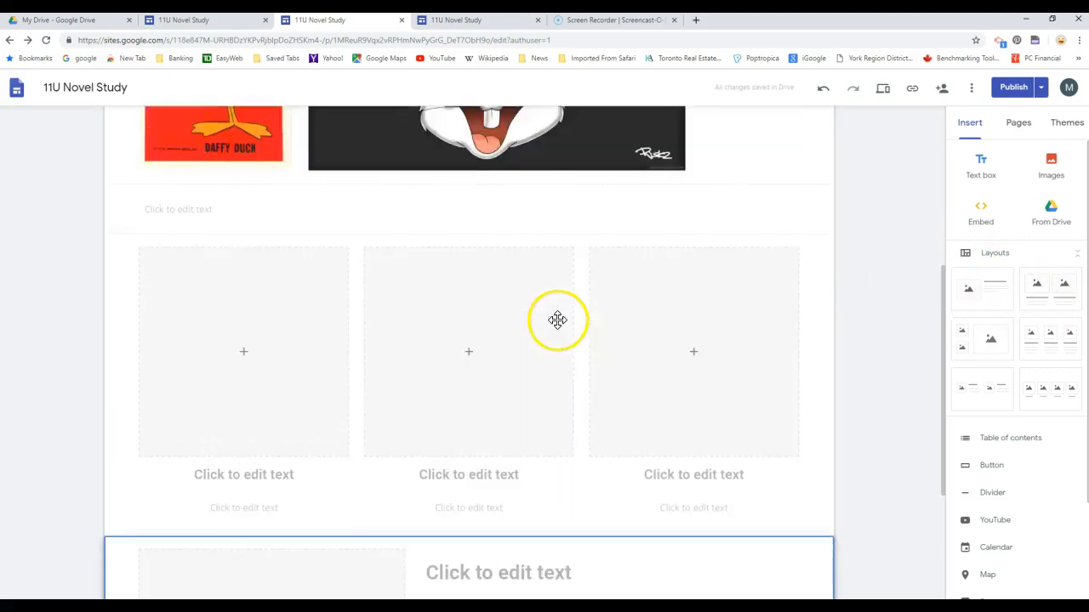
pyautogui.scroll(-2, 537, 279)
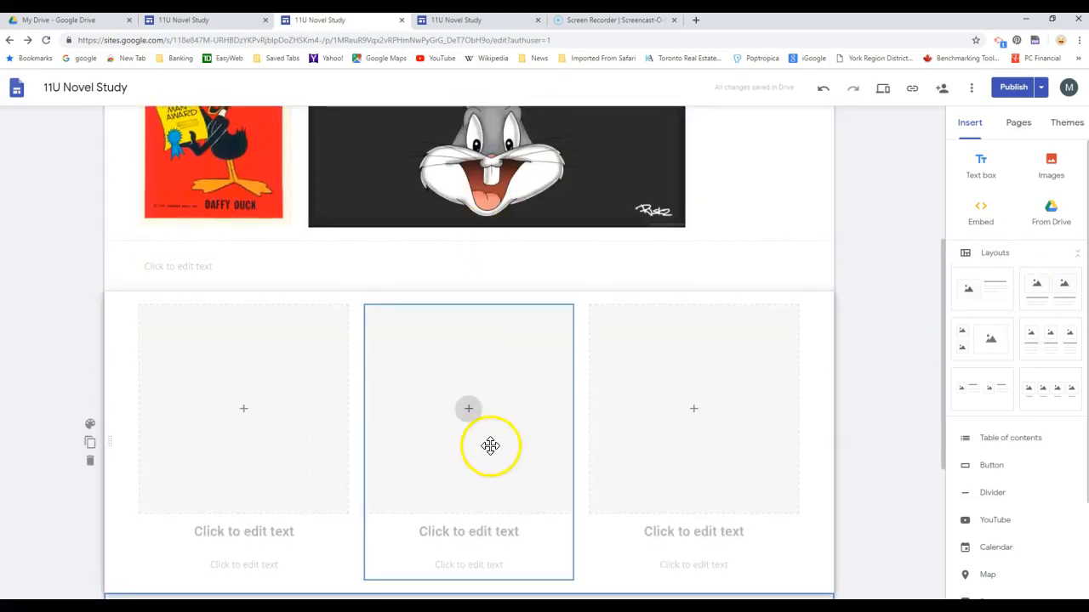
pyautogui.scroll(-3, 488, 445)
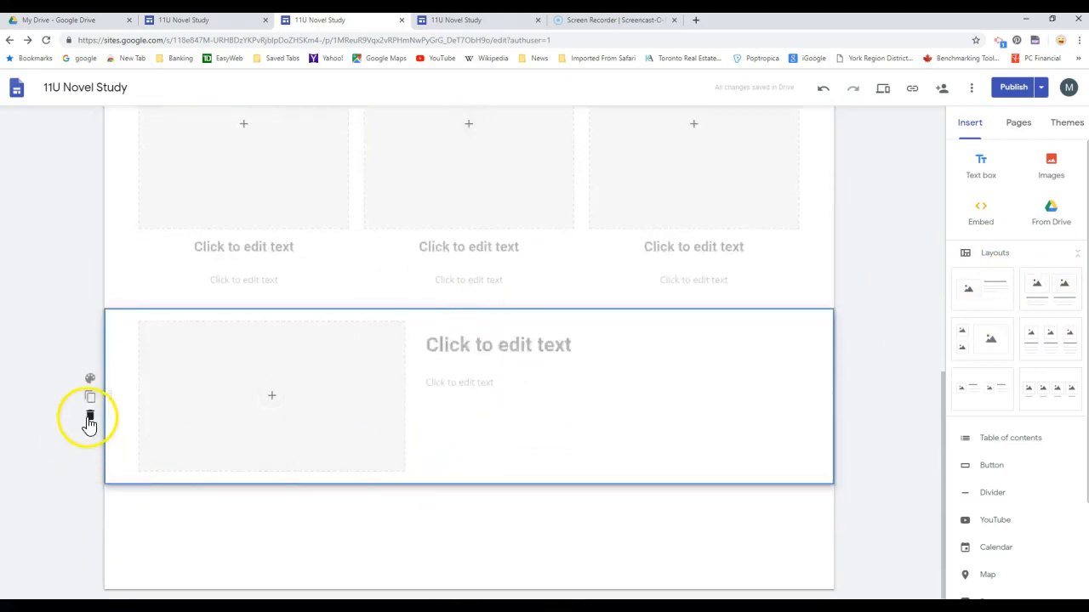
# - Delete both layout sections, the pictures section and the empty text box section from the Works Cited page
pyautogui.click(90, 417)
pyautogui.click(90, 352)
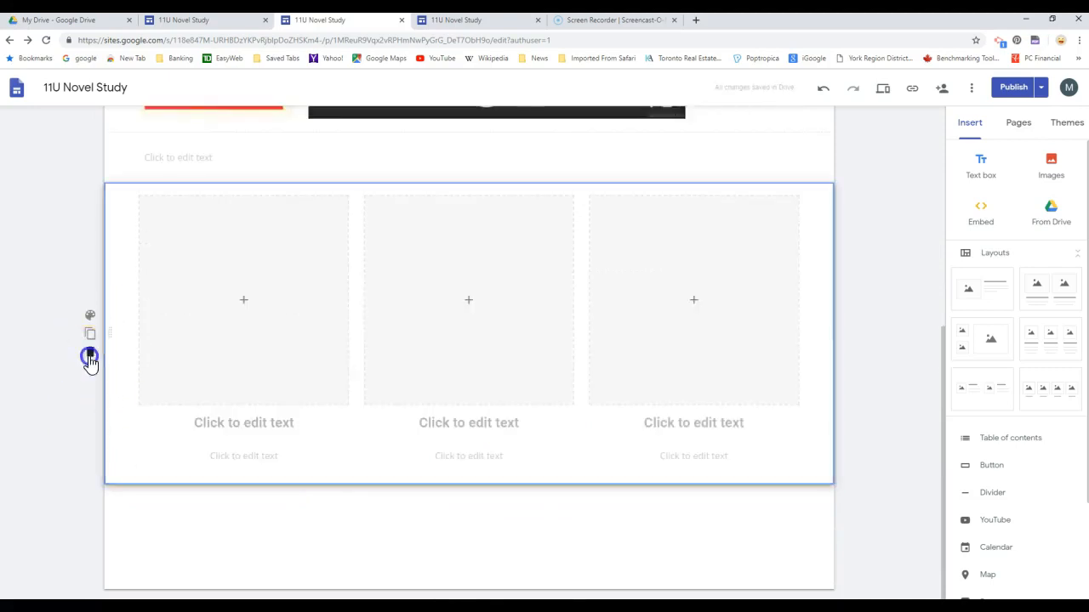
pyautogui.click(90, 436)
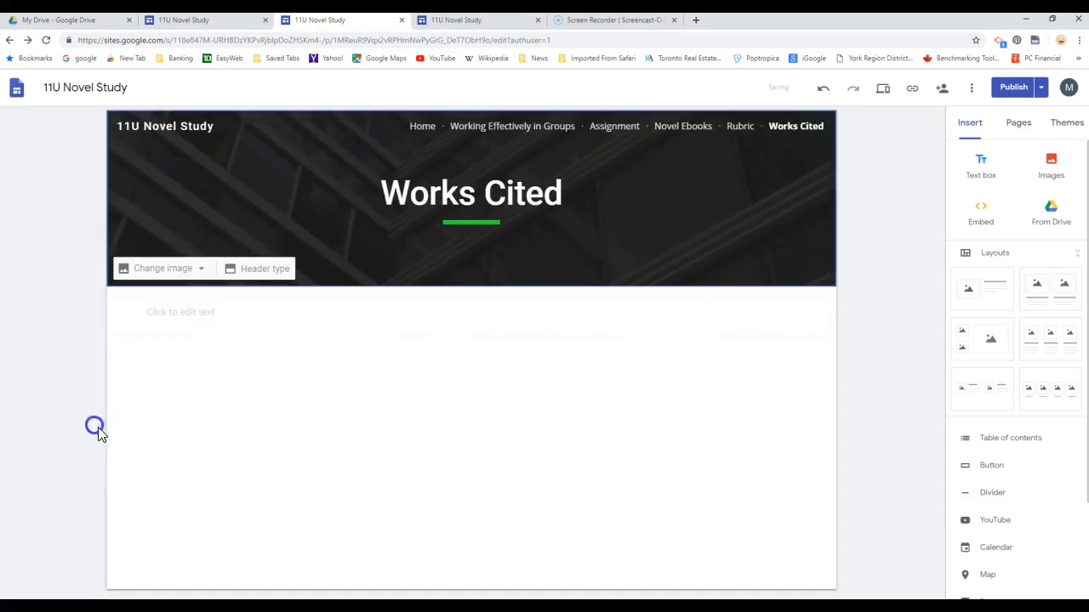
pyautogui.click(93, 330)
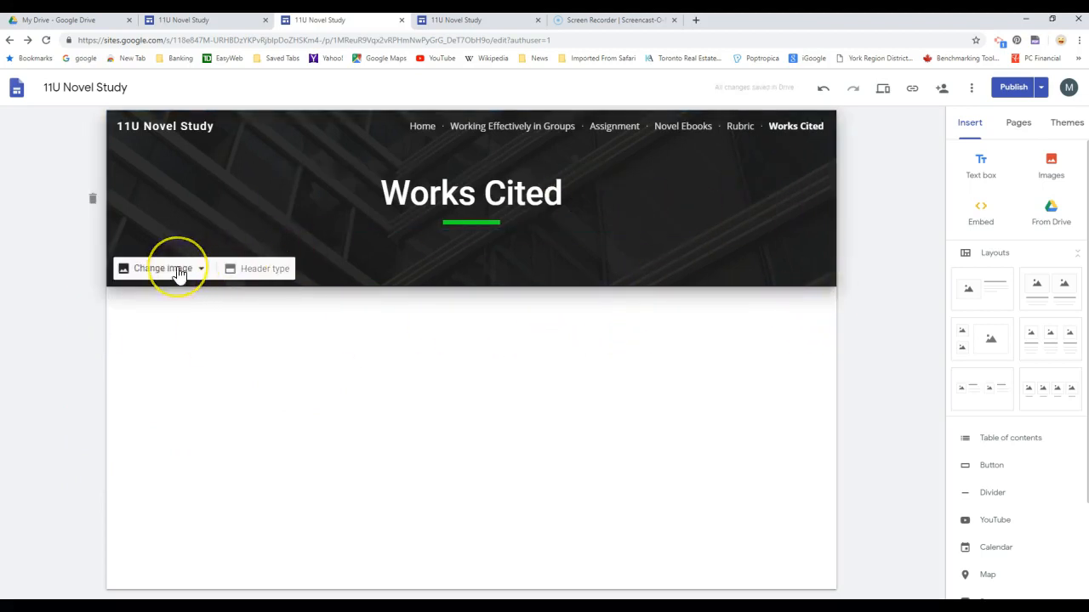
# - Replace the Works Cited header image with the teal seascape from the gallery and turn off its readability adjustment
pyautogui.click(177, 271)
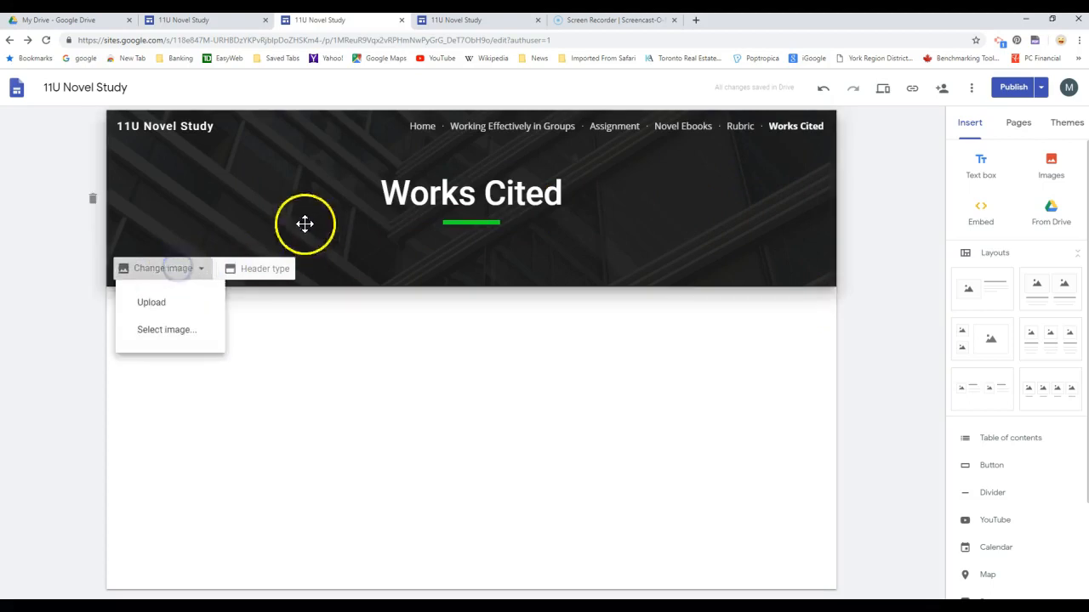
pyautogui.click(168, 332)
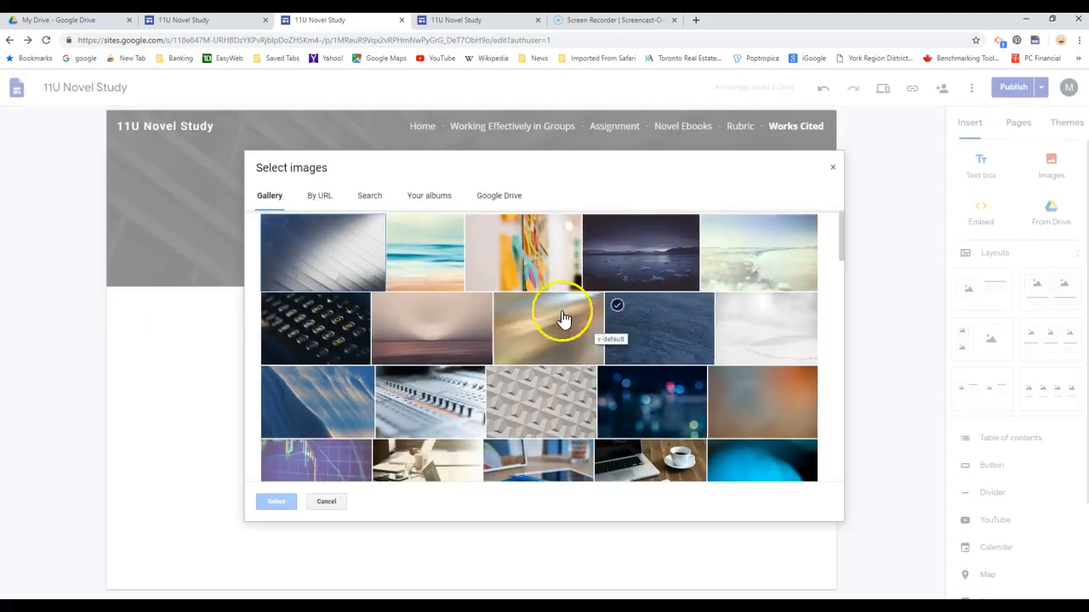
pyautogui.click(406, 269)
pyautogui.click(281, 501)
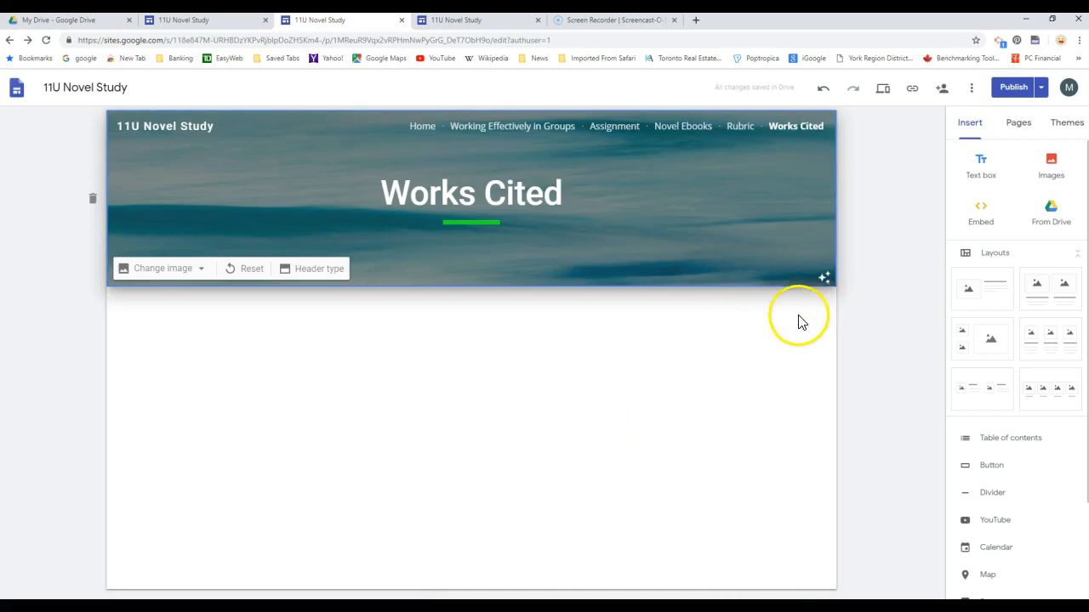
pyautogui.click(824, 278)
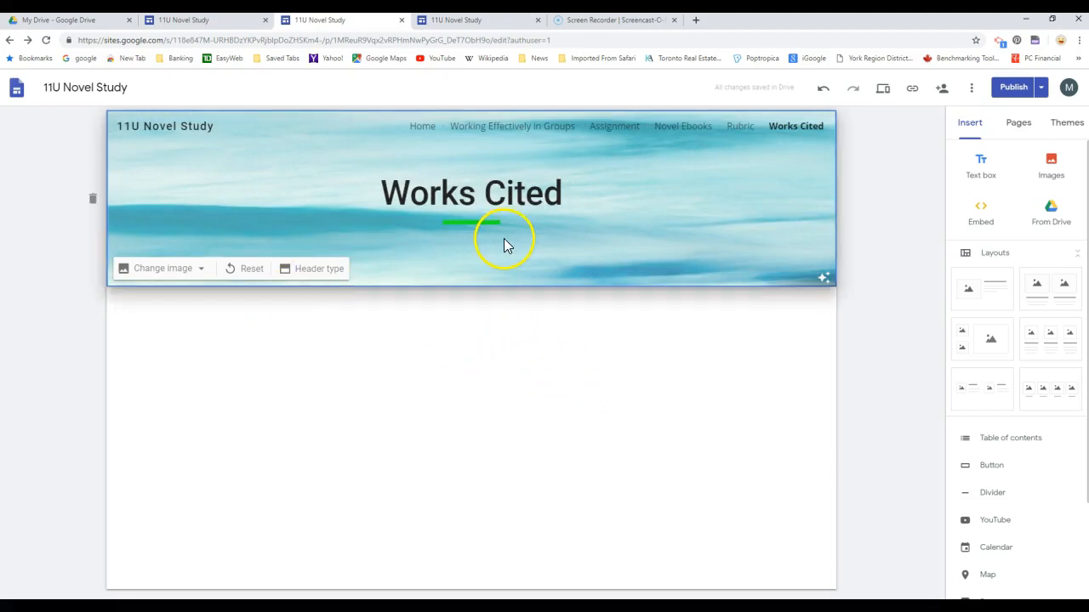
# - Reset the Works Cited header image to the theme's default and look over the remaining insertable elements
pyautogui.click(250, 268)
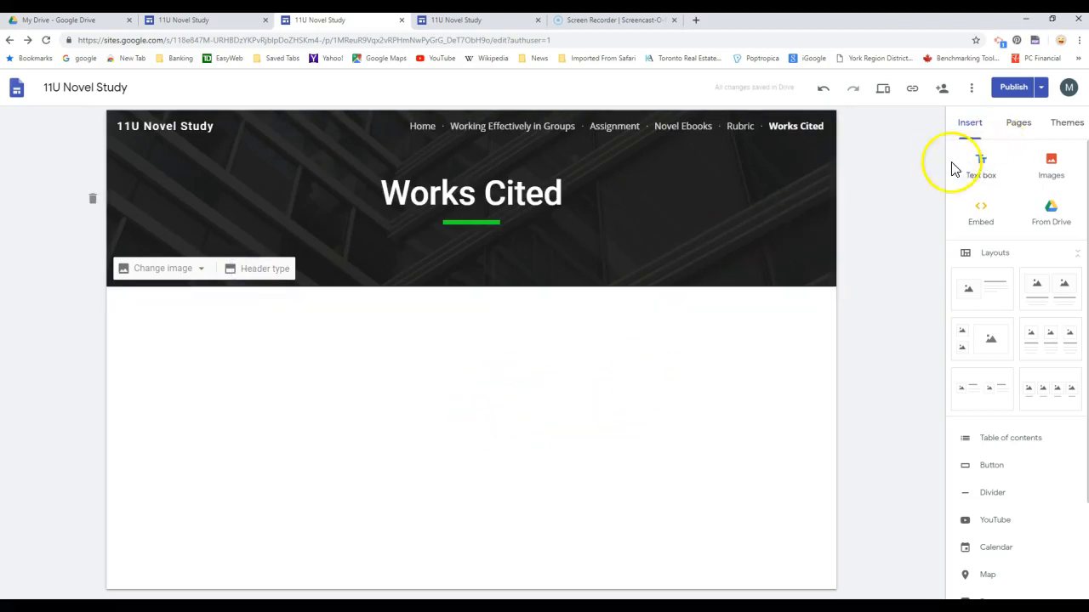
pyautogui.scroll(-3, 1012, 449)
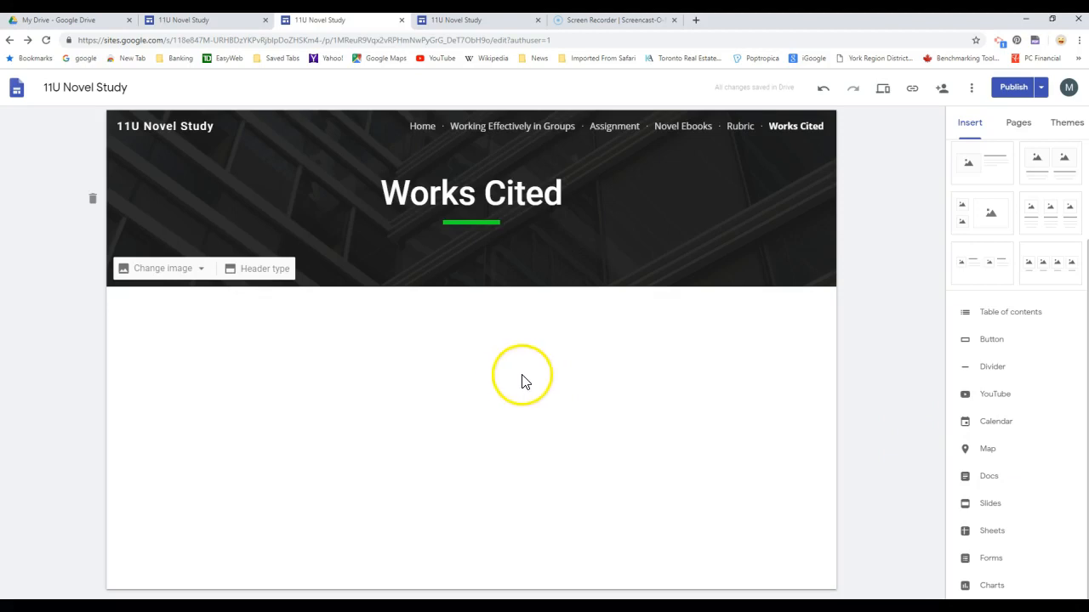
# - Apply the Vision theme from the Home page and review how the page's header, text and book covers look
pyautogui.click(422, 126)
pyautogui.click(1067, 120)
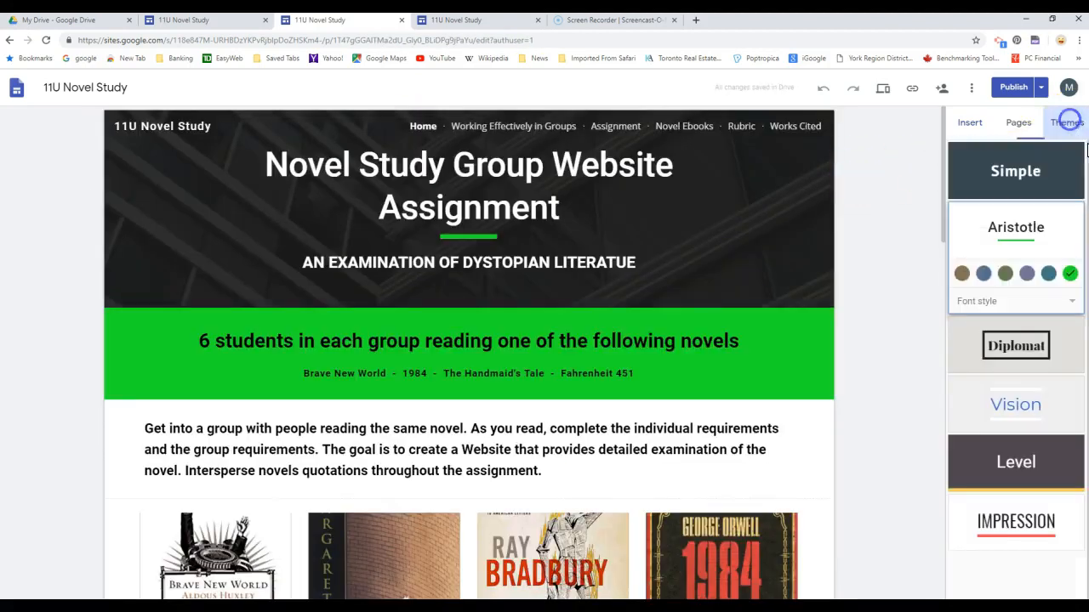
pyautogui.click(1026, 410)
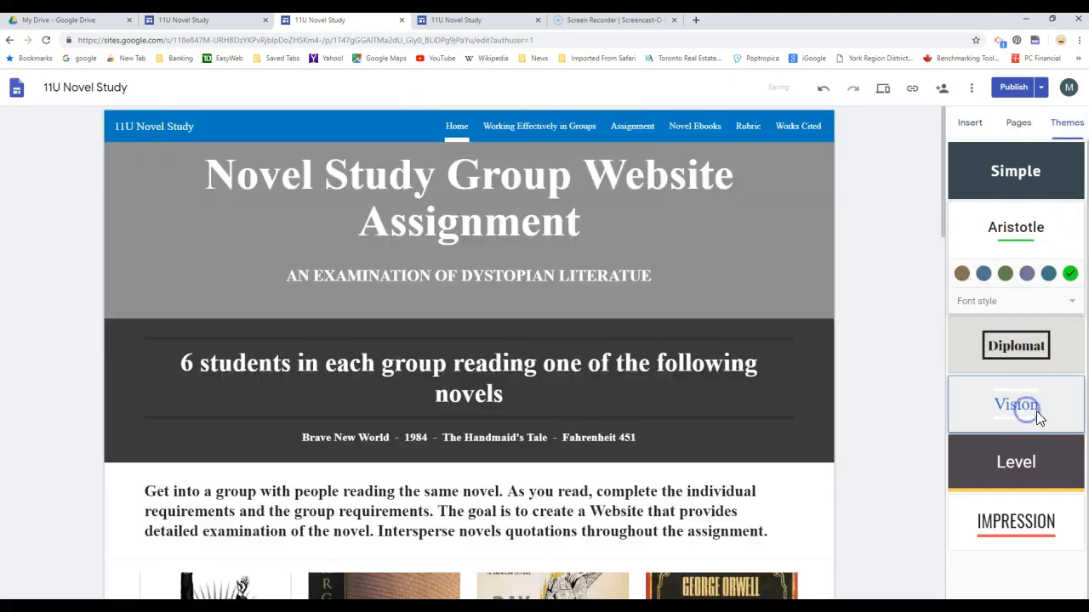
pyautogui.scroll(-2, 595, 417)
pyautogui.scroll(-2, 656, 401)
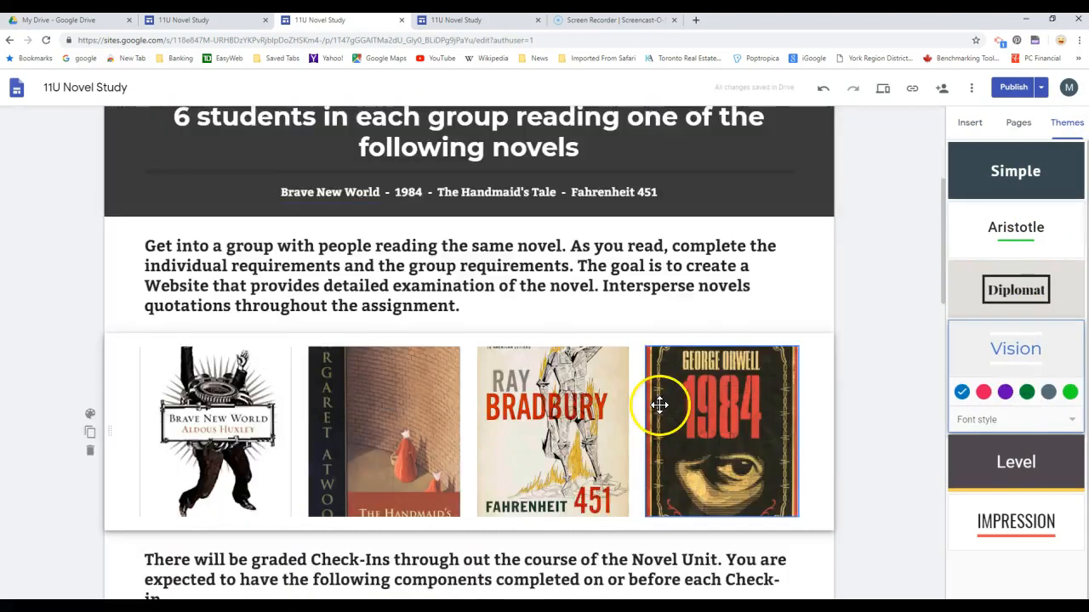
pyautogui.scroll(4, 596, 357)
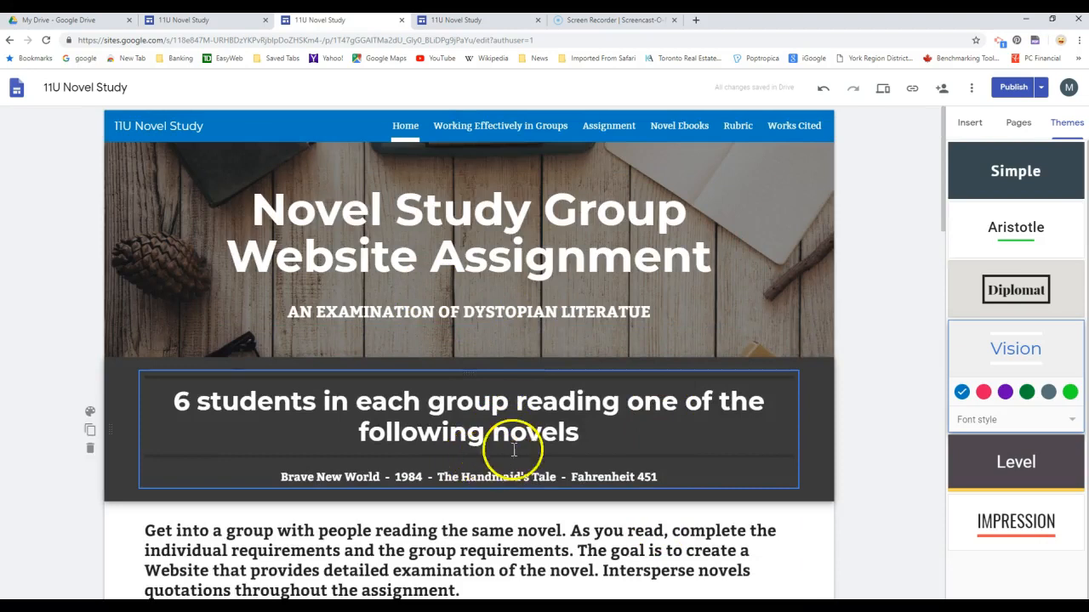
pyautogui.scroll(-5, 754, 326)
pyautogui.click(600, 226)
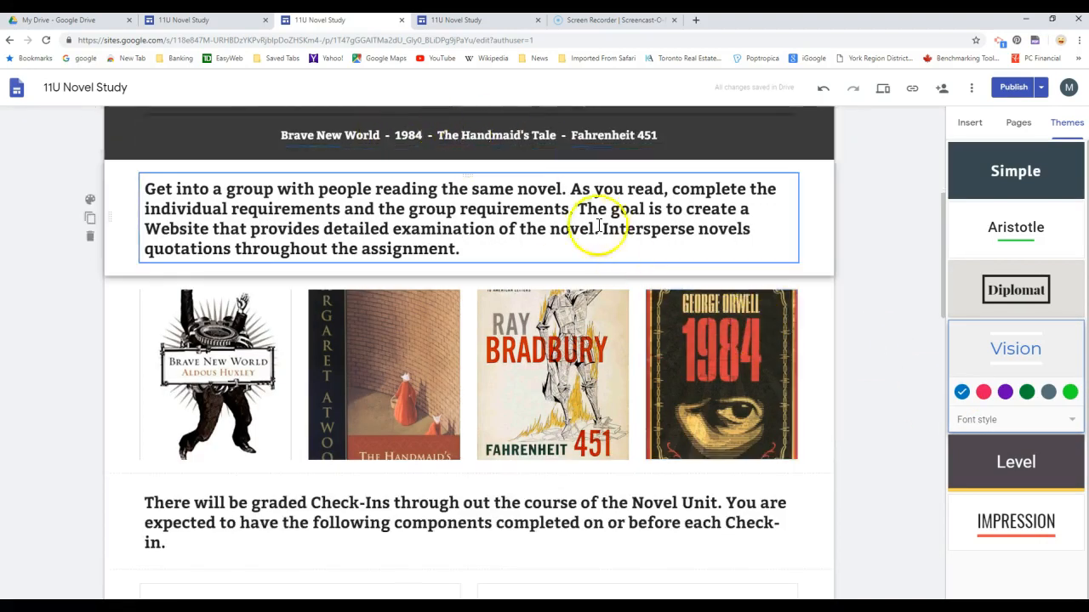
pyautogui.scroll(5, 600, 225)
# - Try the sound mixer picture from the gallery as the Novel Ebooks header image and reset it to the theme's default
pyautogui.click(681, 126)
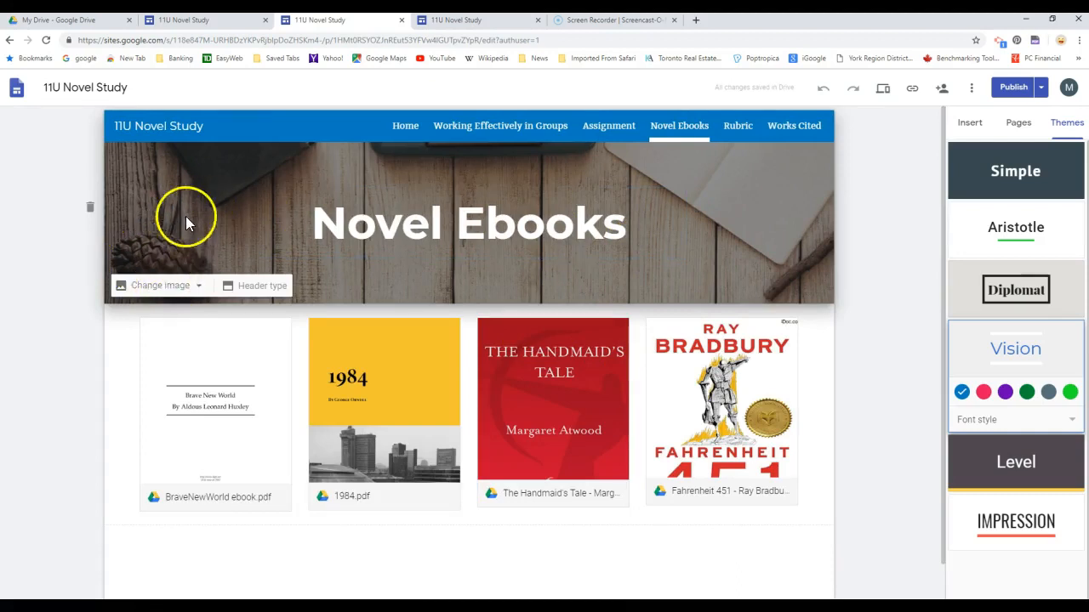
pyautogui.click(179, 287)
pyautogui.click(166, 347)
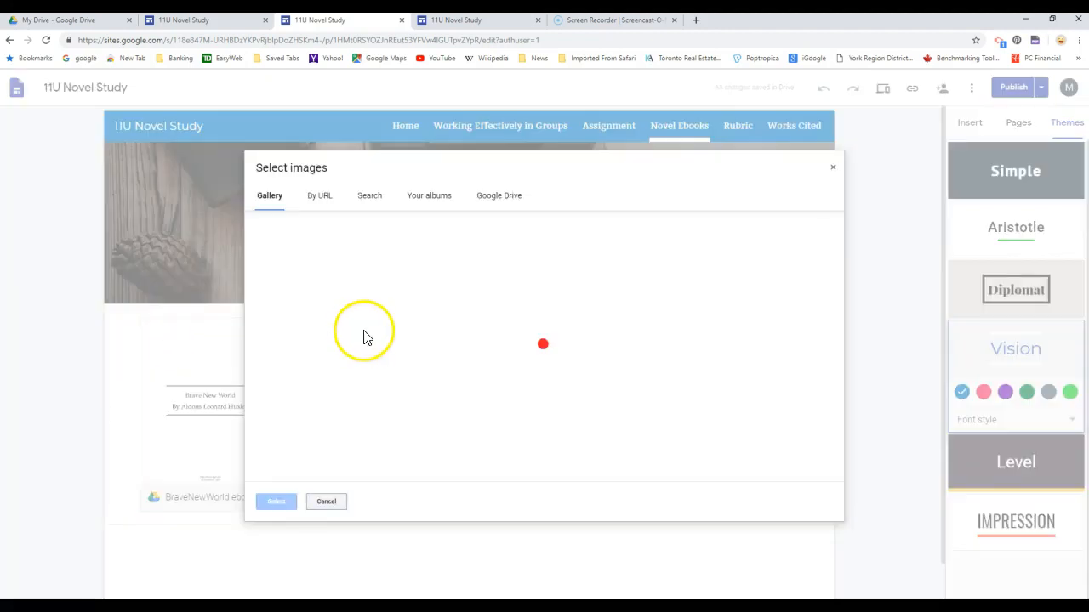
pyautogui.click(430, 400)
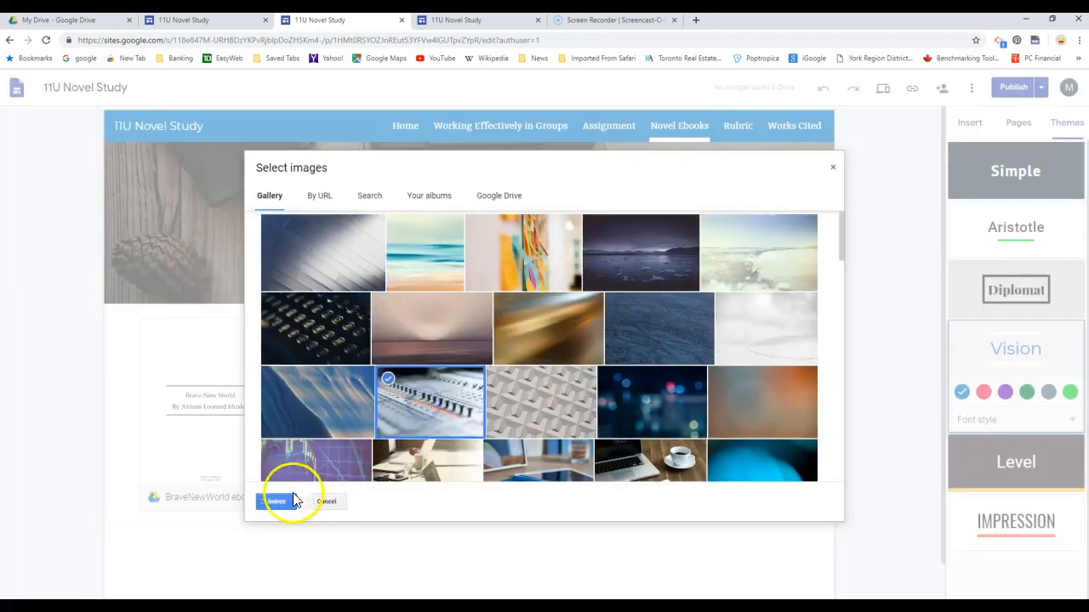
pyautogui.click(293, 501)
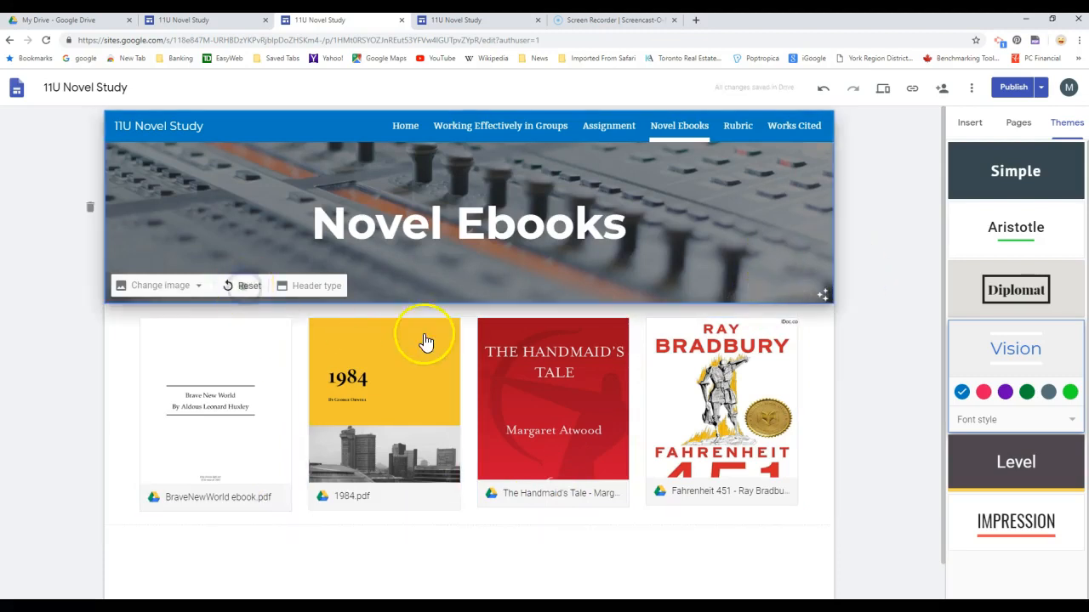
pyautogui.click(242, 286)
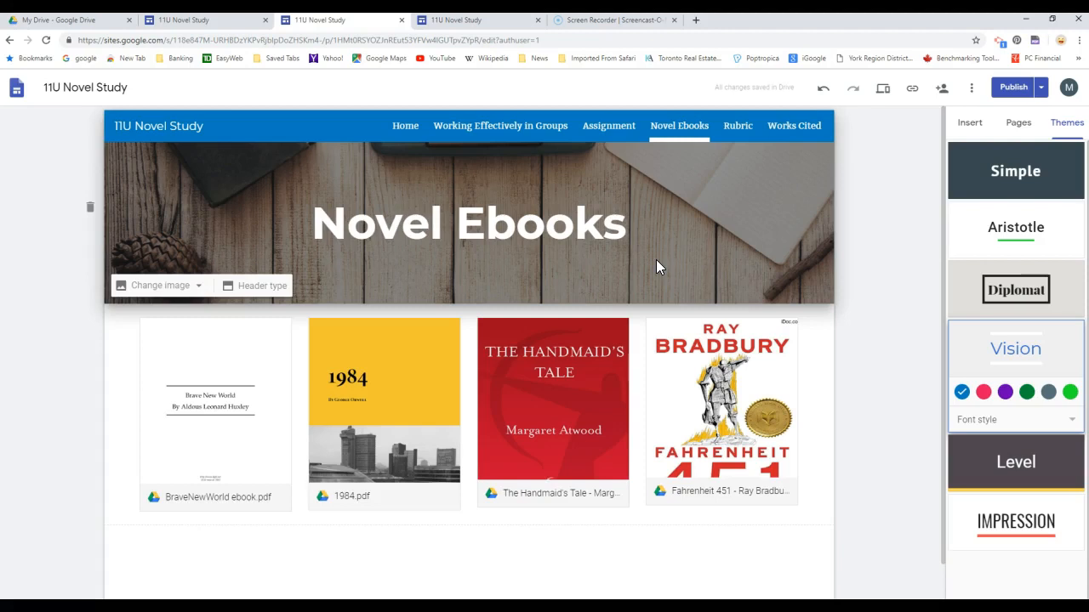
# - Preview the Novel Ebooks page in the Vision theme and close the preview
pyautogui.click(889, 92)
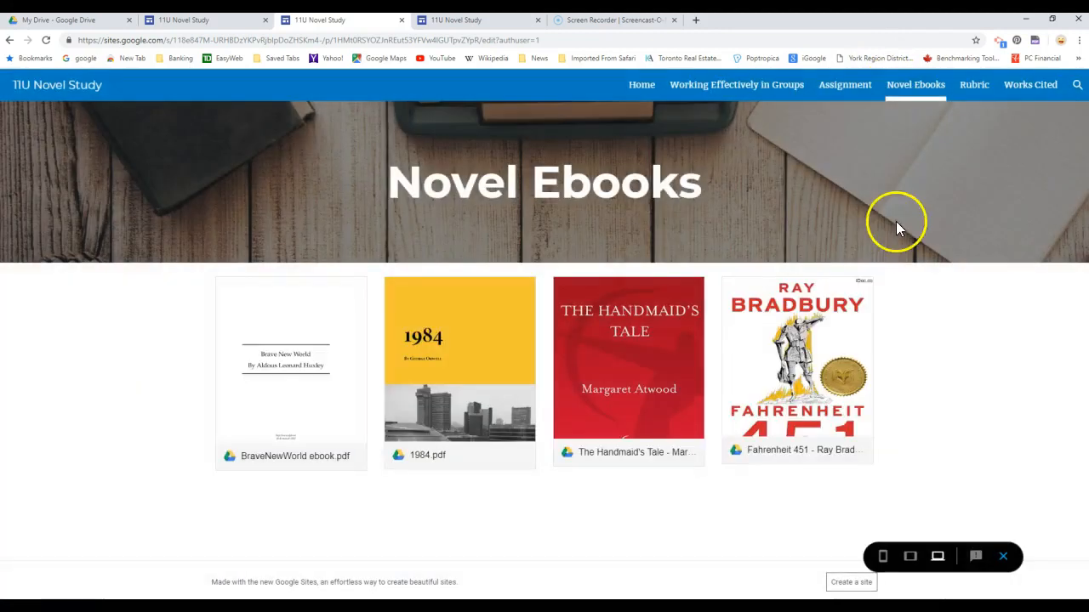
pyautogui.click(1003, 556)
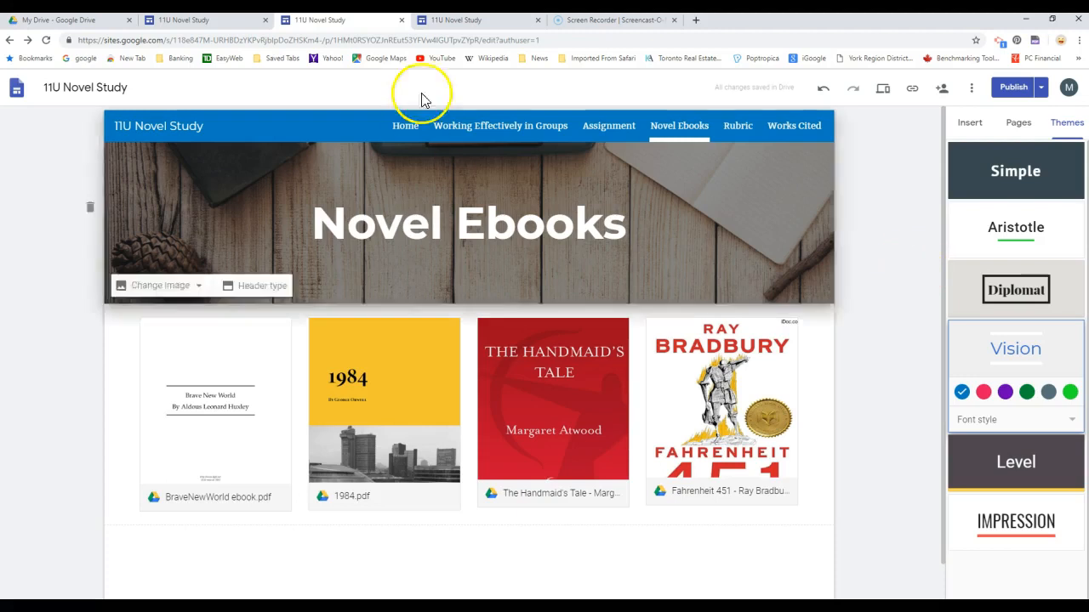
# - Return to the Home page and switch the site's theme back to Aristotle
pyautogui.click(403, 132)
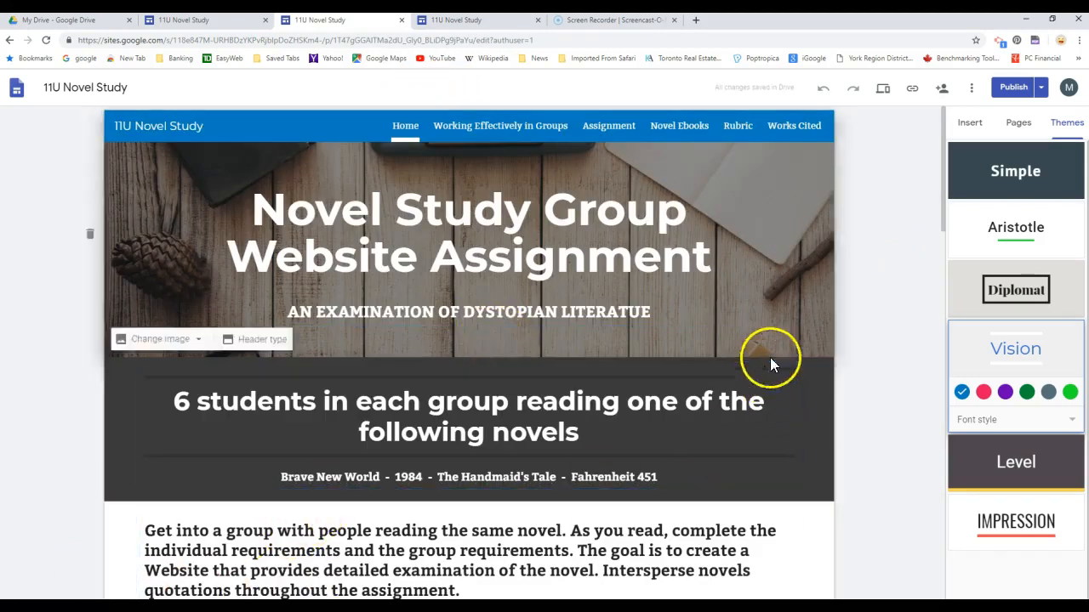
pyautogui.click(1008, 228)
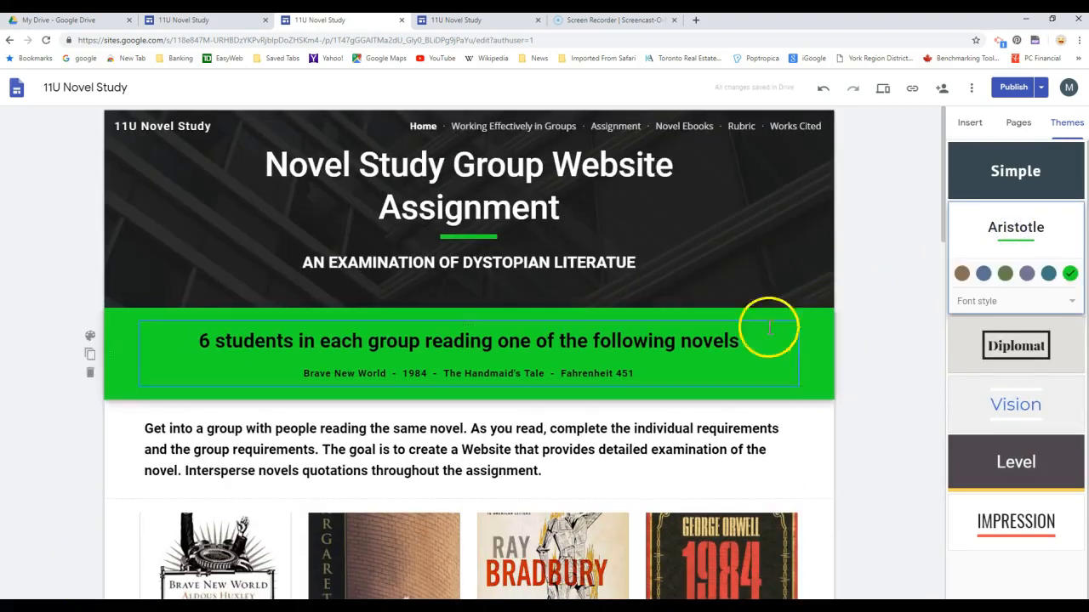